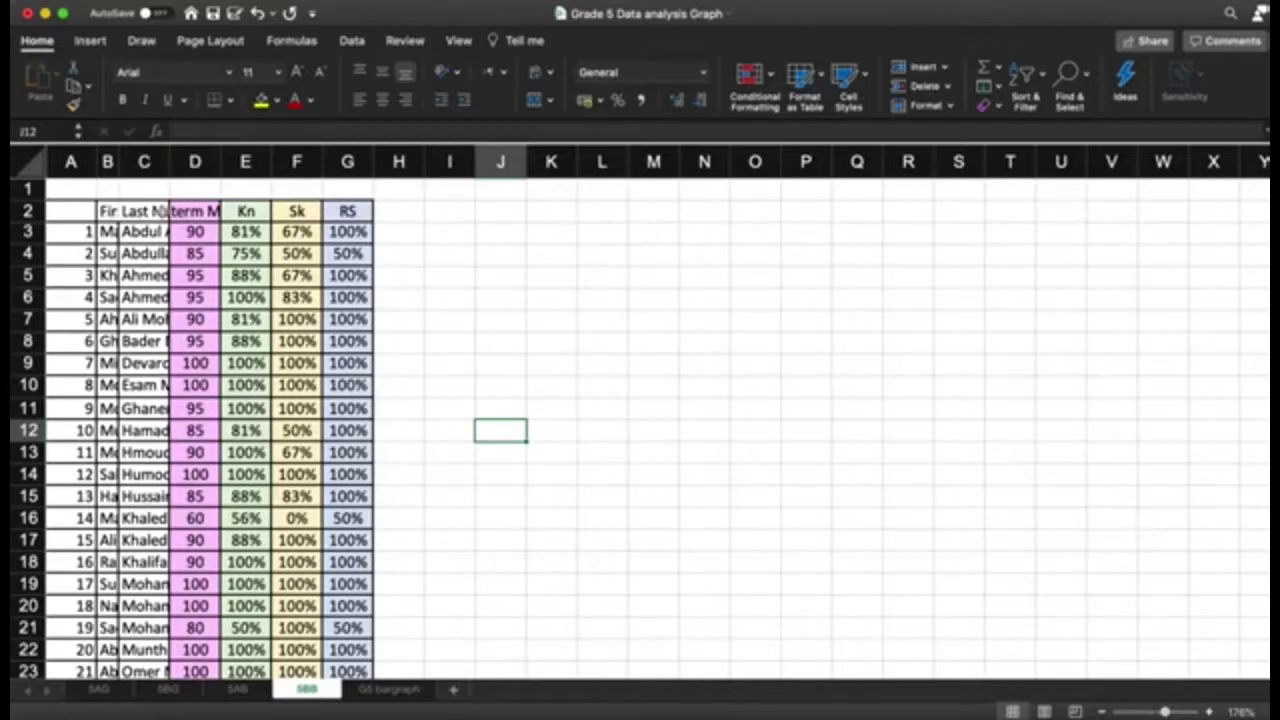
Narrow column C to about 2.83 width so the marks sit beside the names.
drag(170, 163, 152, 163)
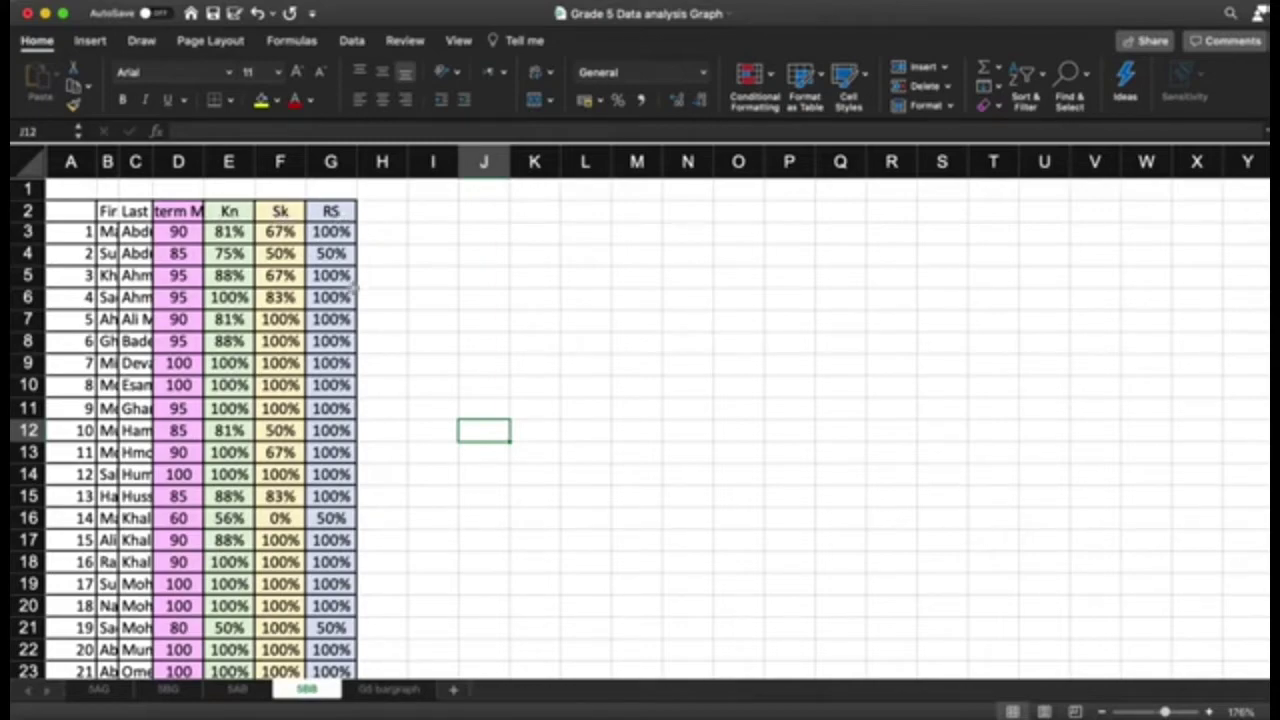
scroll(355, 290, down, 4)
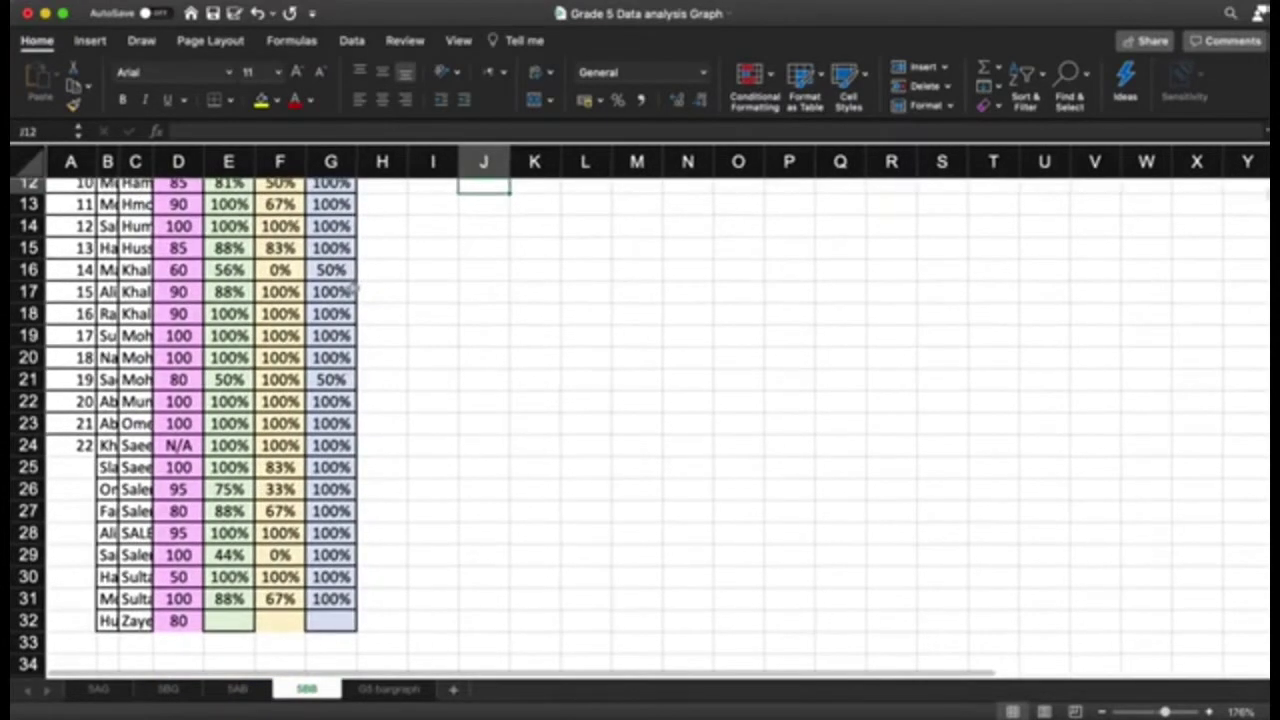
Insert an AutoSum Average formula into cell D33.
scroll(355, 290, down, 1)
click(170, 608)
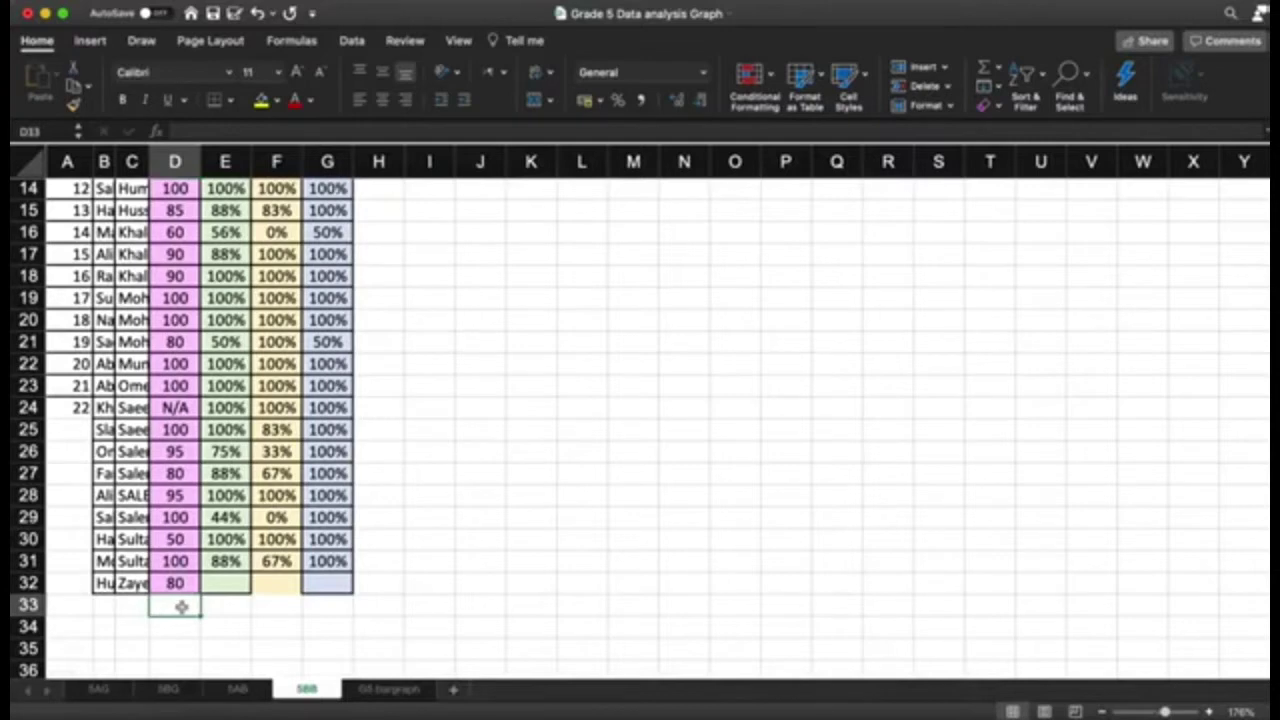
scroll(181, 607, up, 6)
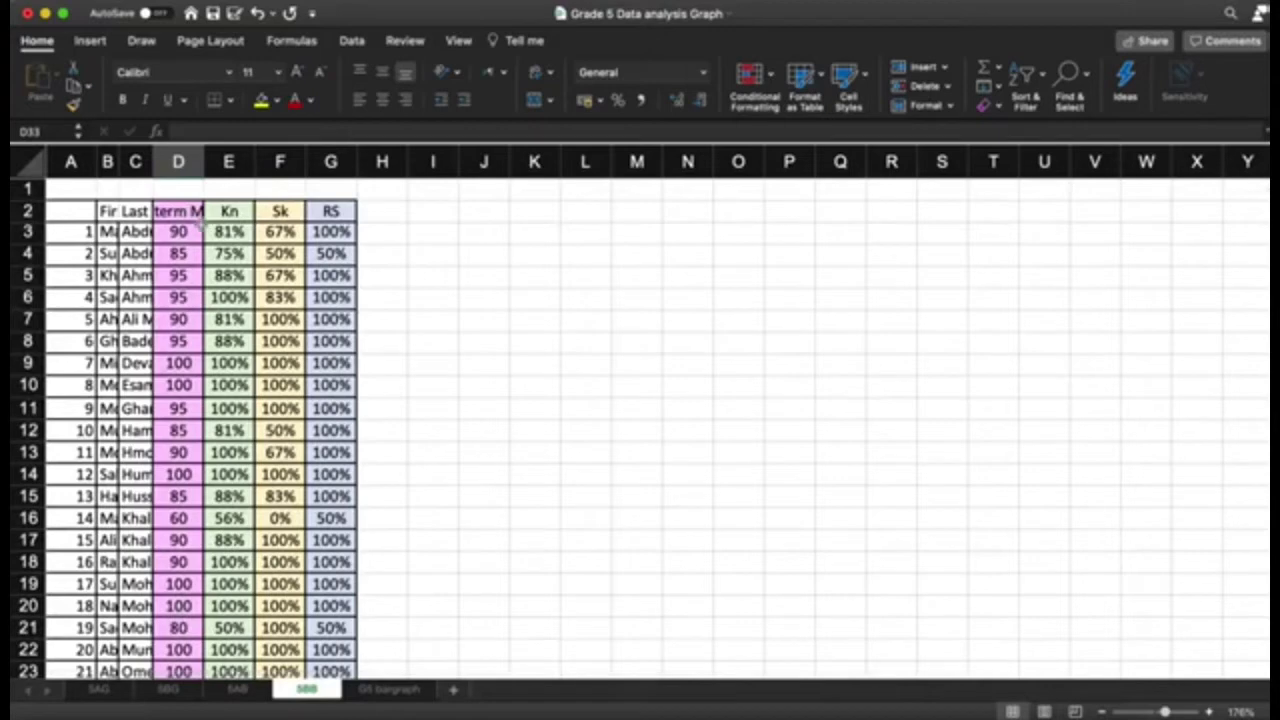
scroll(192, 455, down, 7)
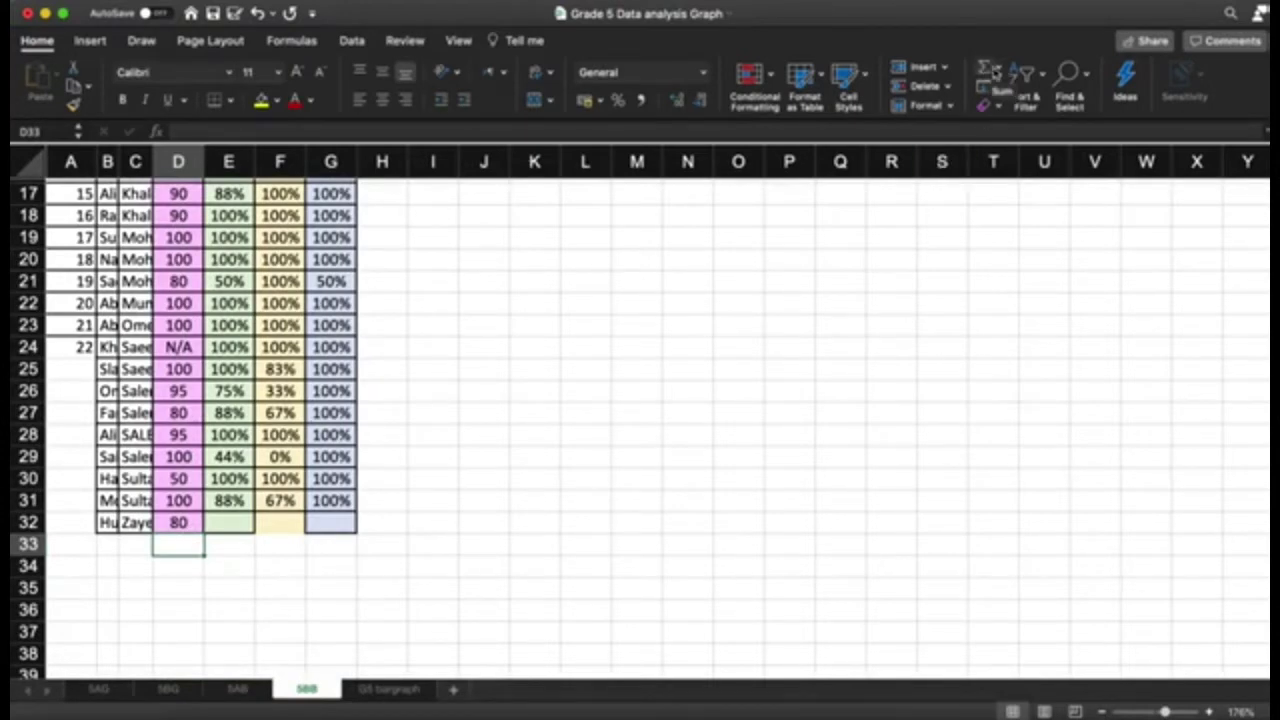
click(998, 74)
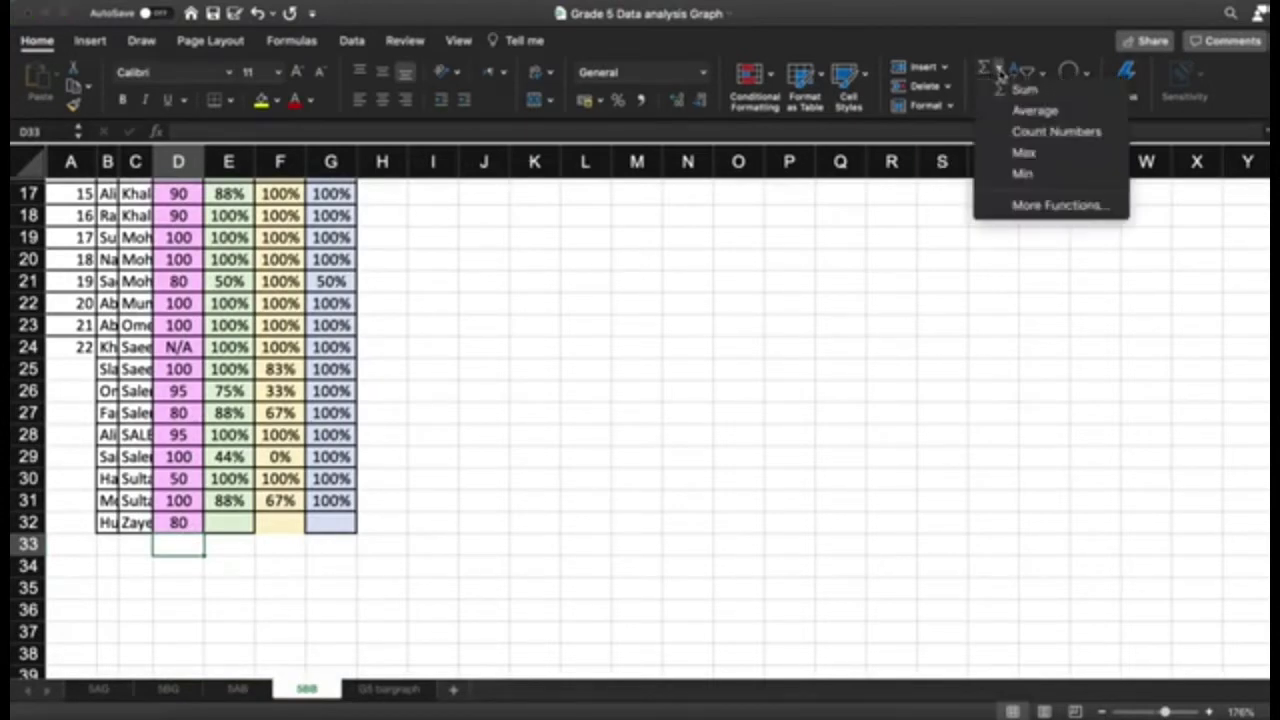
click(1027, 112)
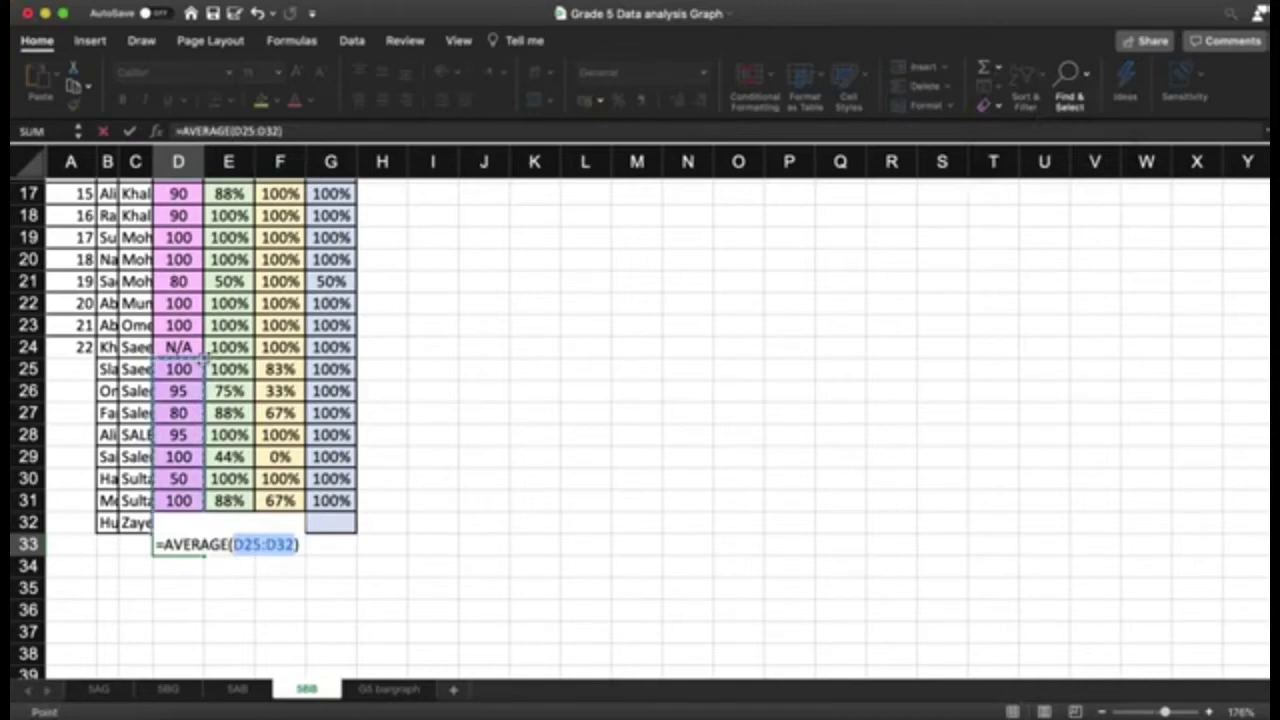
Set the average range to D3:D32 and commit it, giving 90.52 in D33.
scroll(230, 345, up, 4)
scroll(248, 338, up, 4)
scroll(248, 338, up, 2)
scroll(248, 340, down, 2)
scroll(248, 340, up, 1)
scroll(230, 400, down, 3)
drag(183, 603, 212, 233)
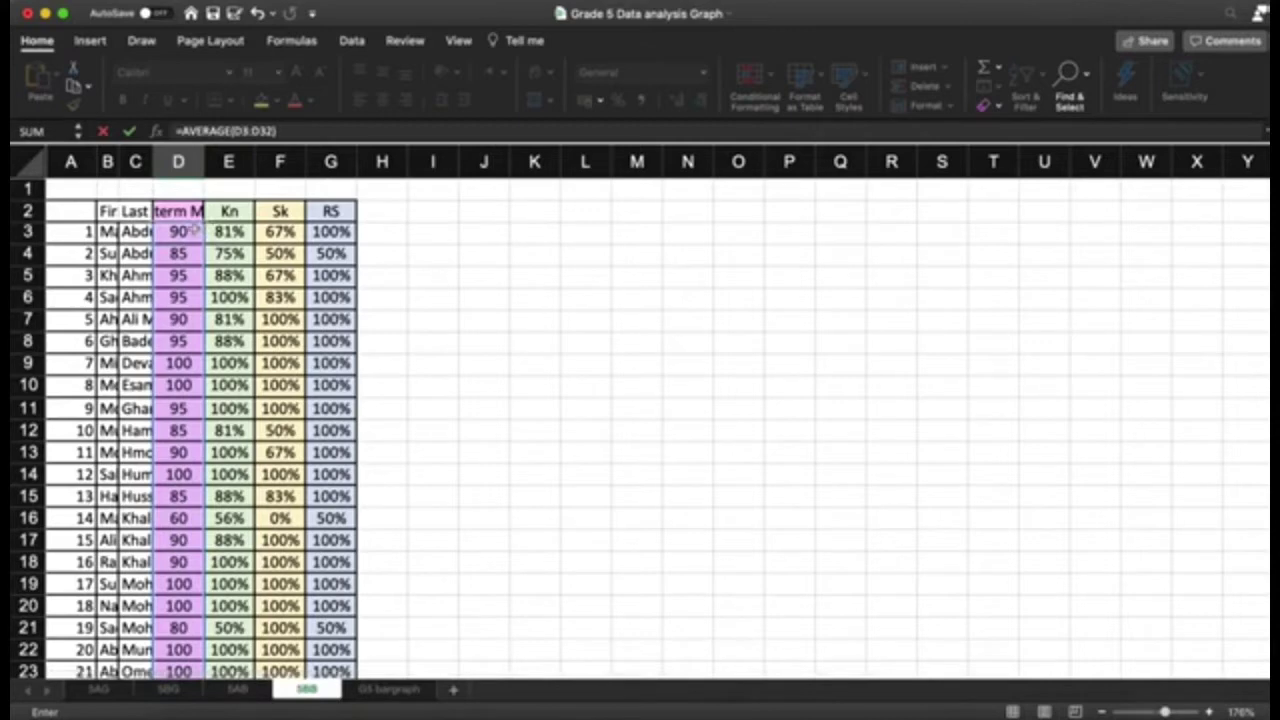
scroll(472, 391, down, 5)
scroll(472, 391, down, 2)
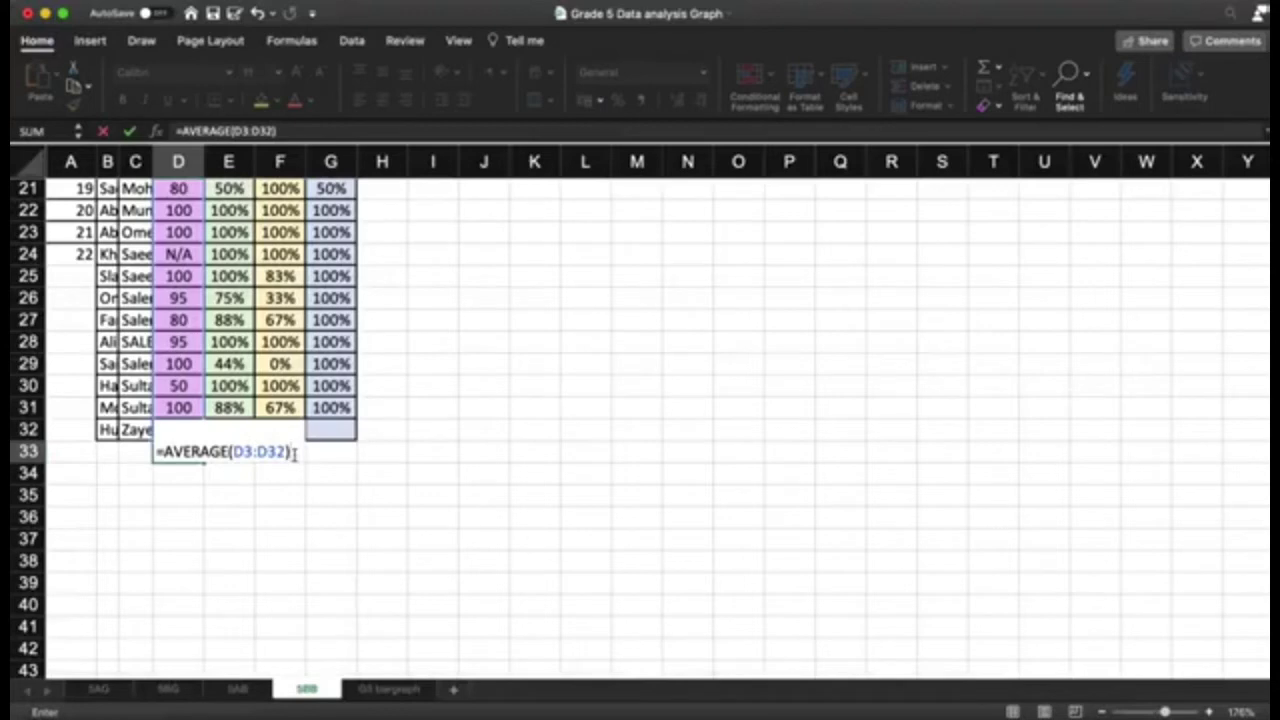
key(Return)
click(191, 452)
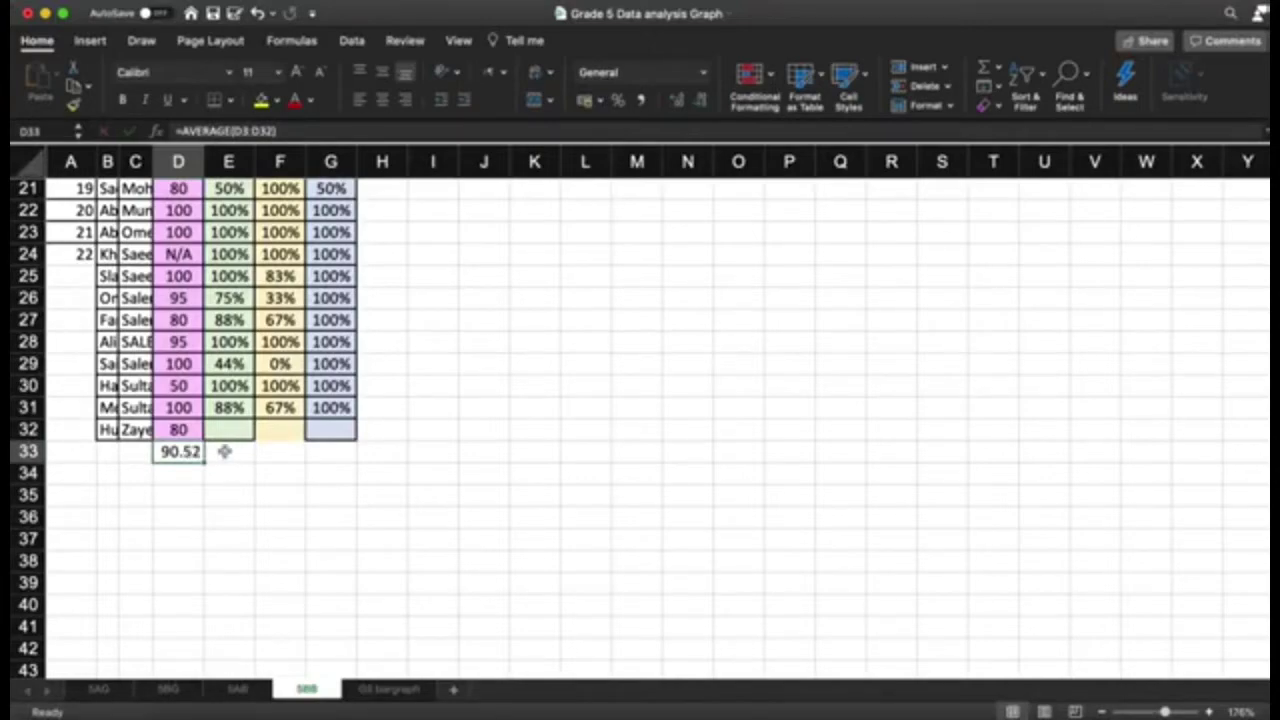
scroll(266, 429, up, 7)
Fill the D33 AVERAGE formula right to G33, giving 0.886, 0.799 and 0.948.
scroll(265, 425, down, 1)
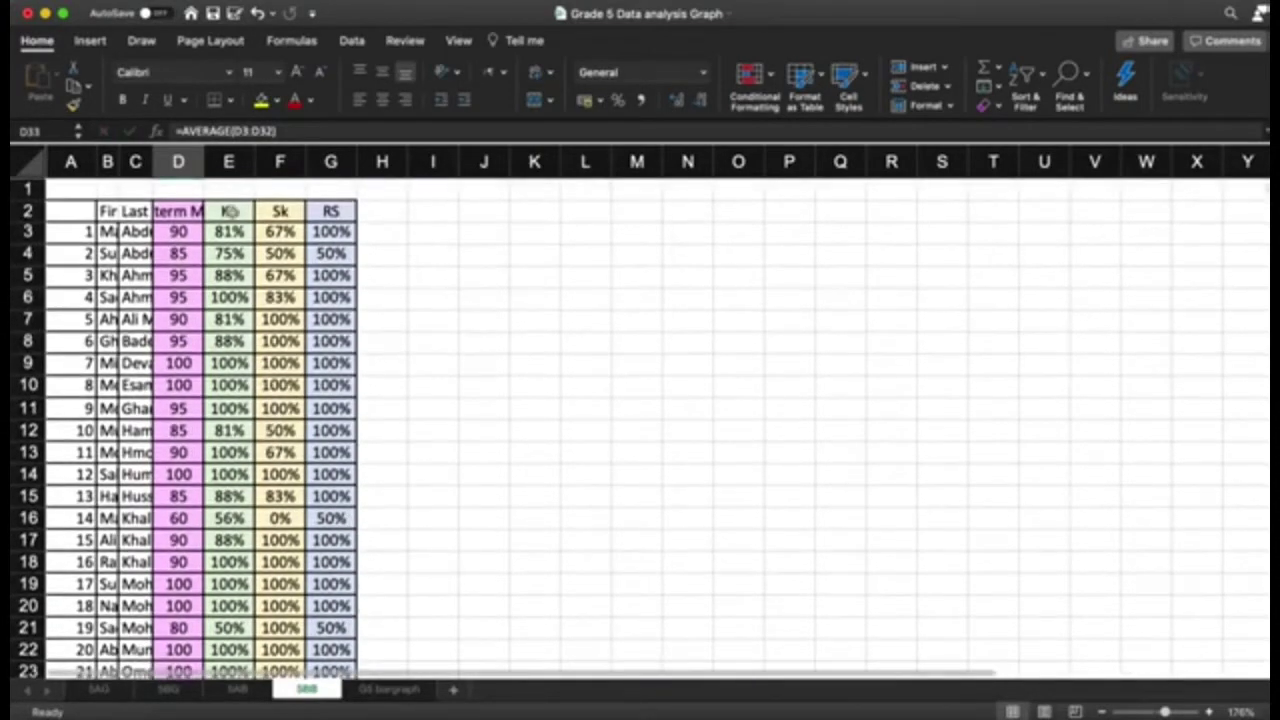
scroll(320, 413, down, 3)
scroll(320, 413, down, 4)
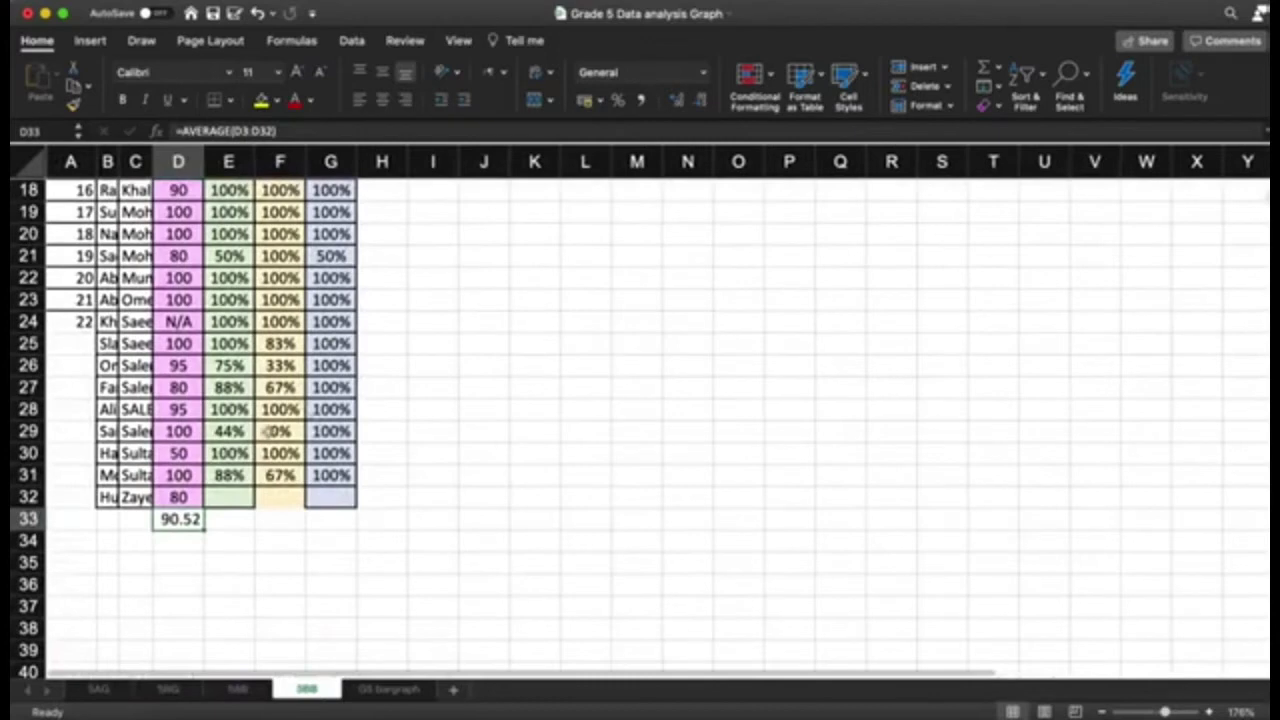
click(235, 518)
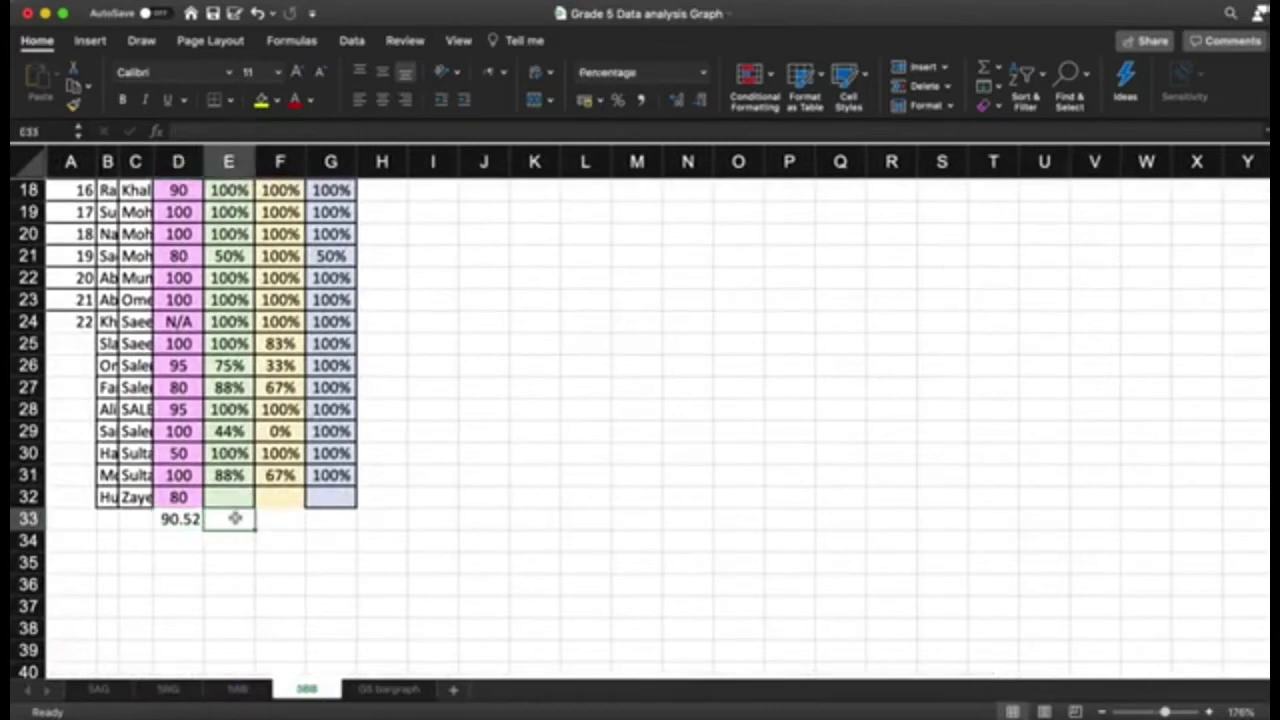
click(269, 520)
click(321, 519)
click(230, 521)
click(195, 521)
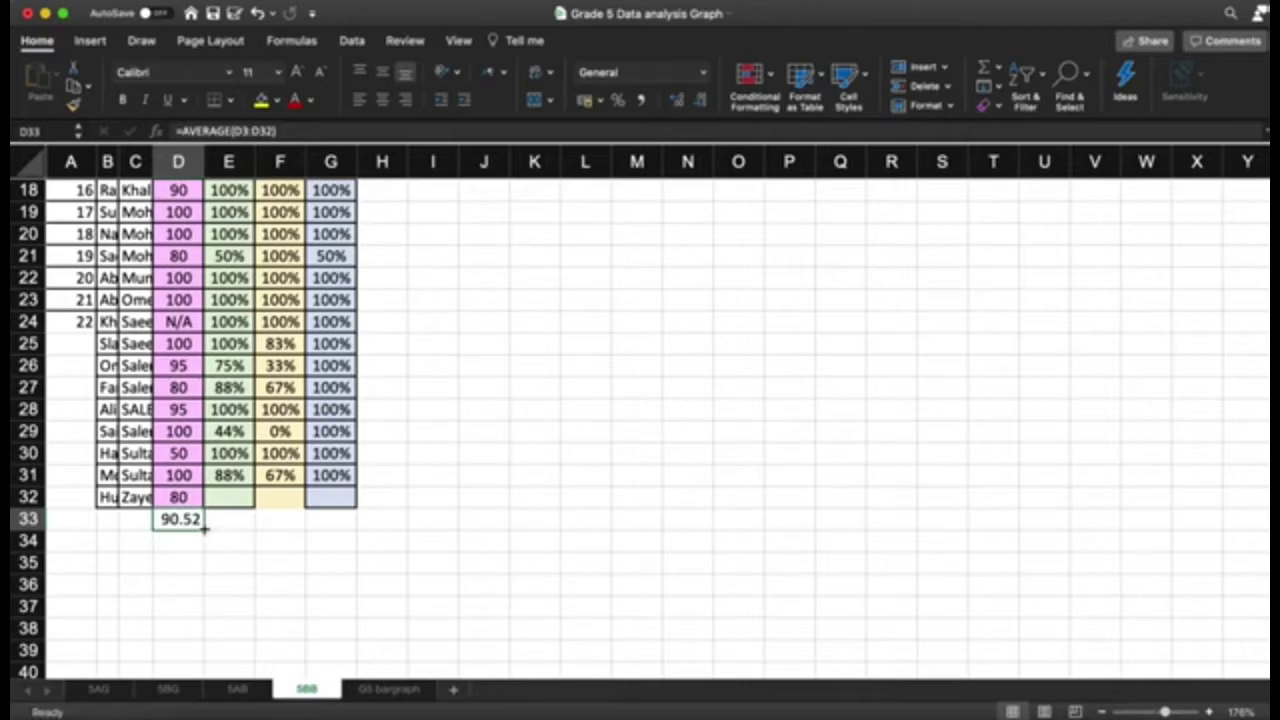
drag(203, 530, 343, 530)
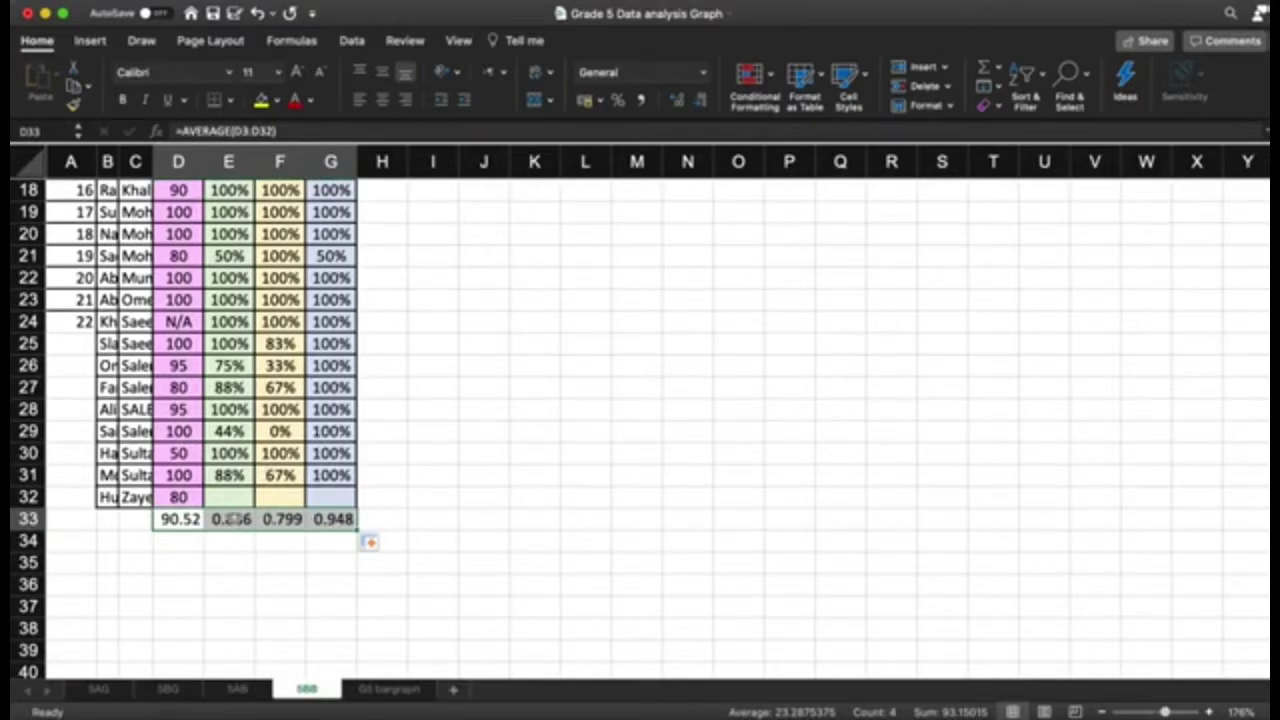
click(231, 518)
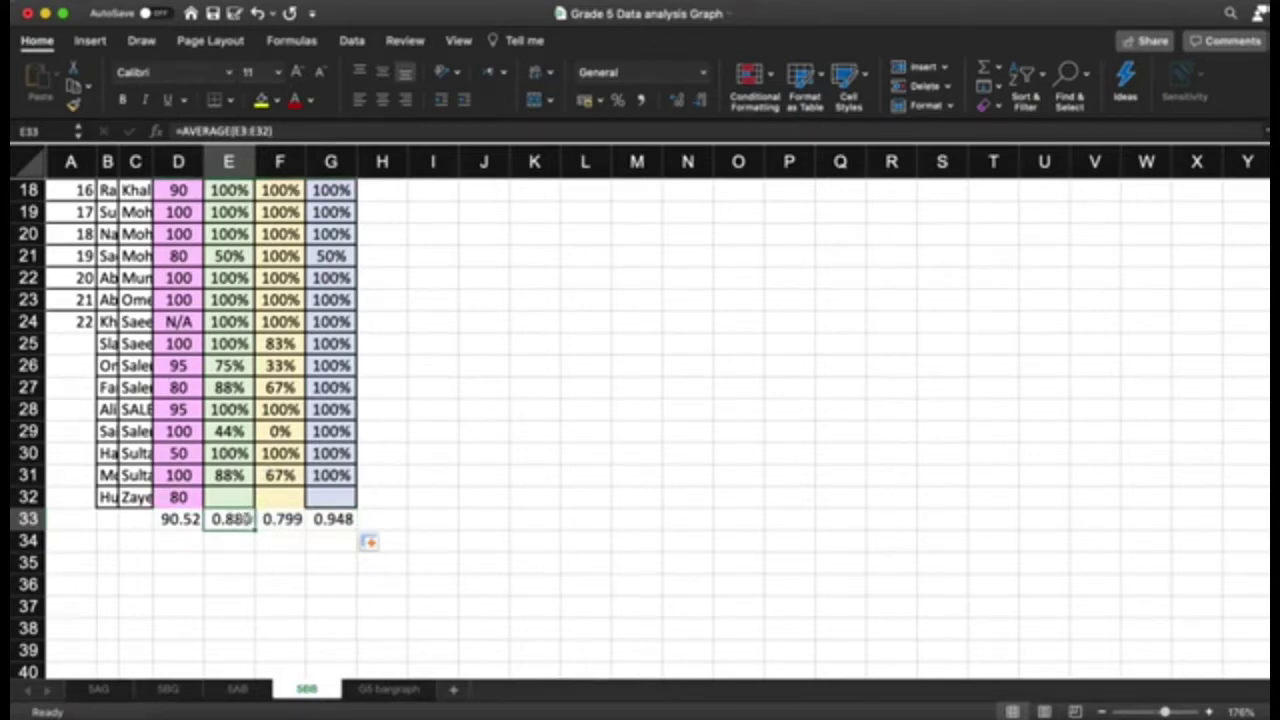
Format E33:G33 as Percentage with 0 decimal places, showing 89%, 80% and 95%.
drag(245, 519, 333, 519)
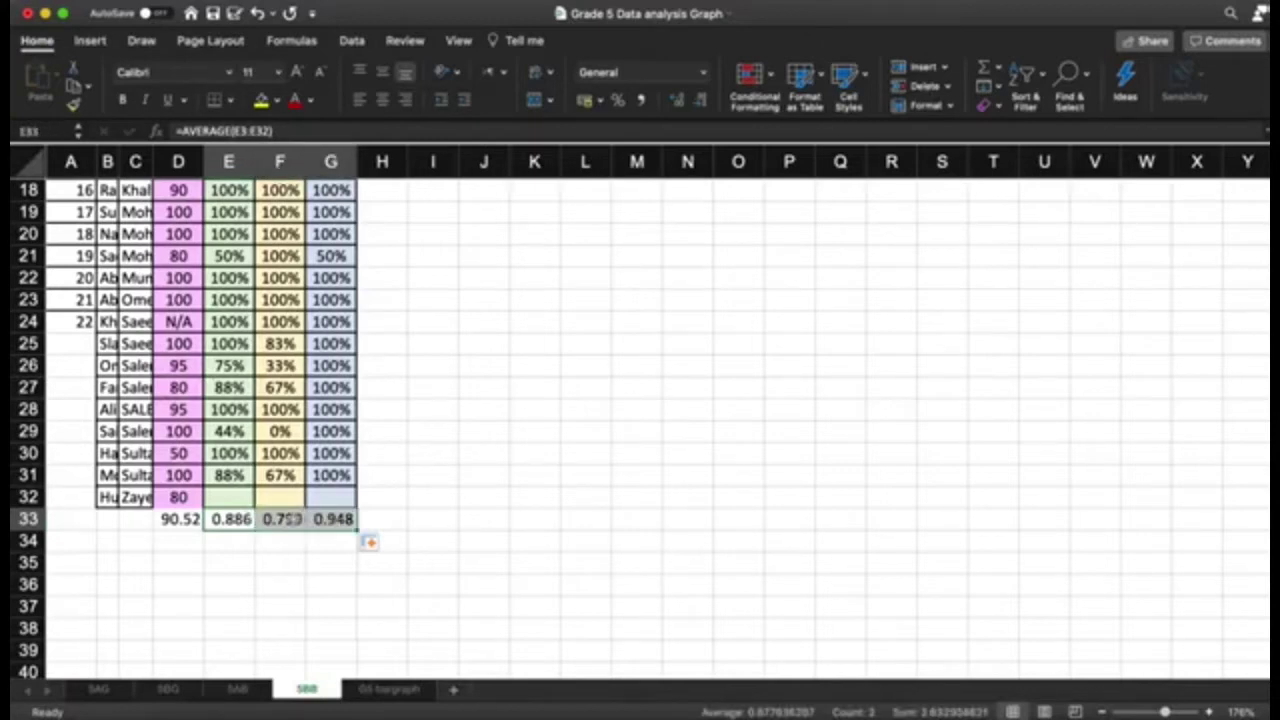
right_click(292, 519)
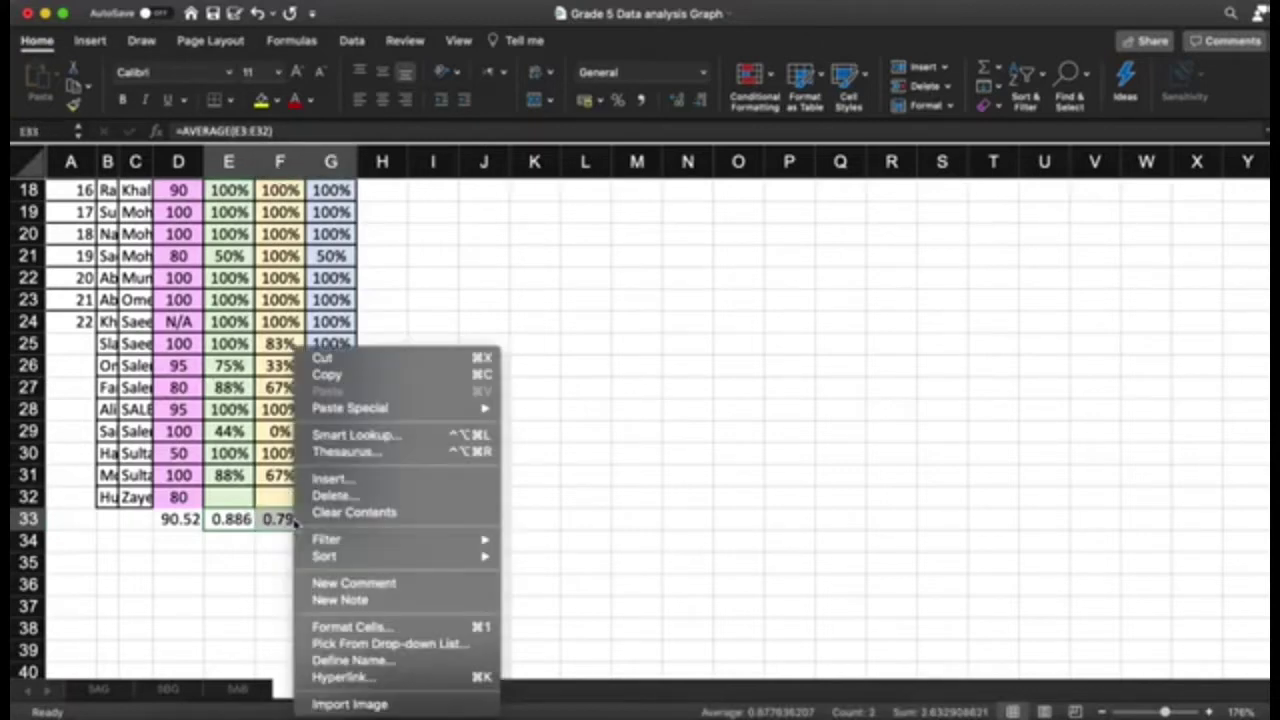
click(380, 630)
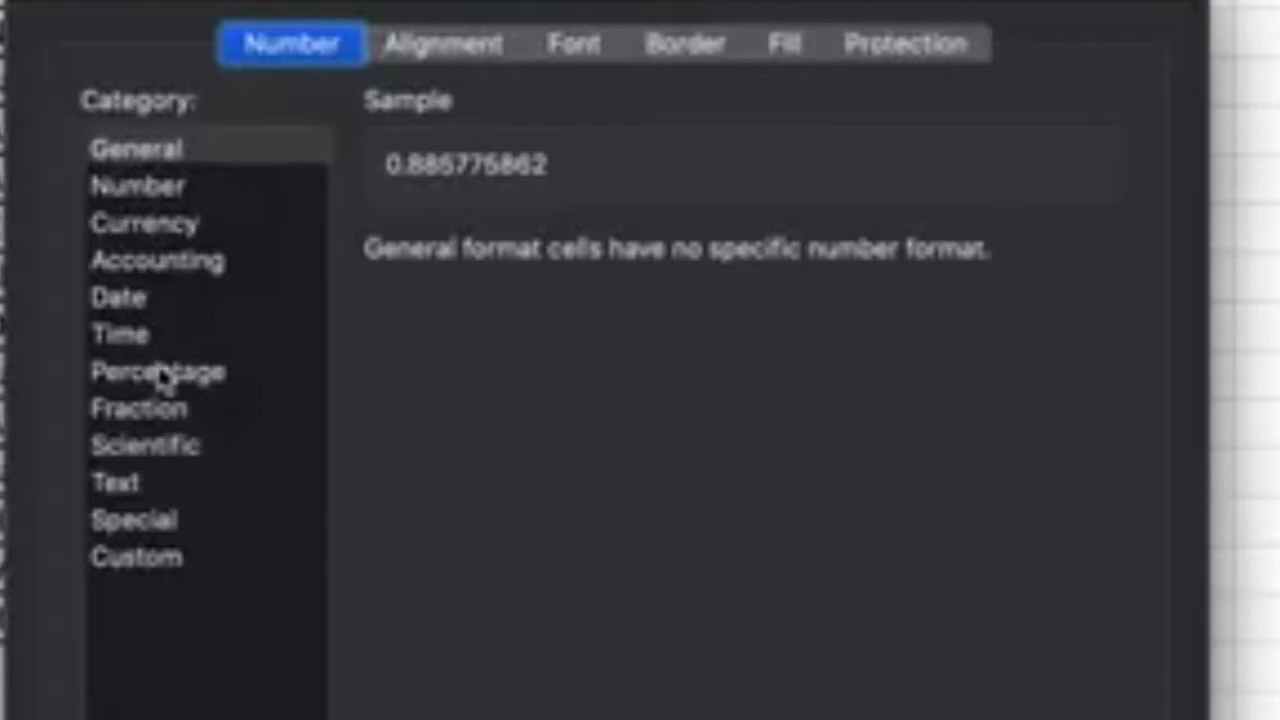
click(160, 374)
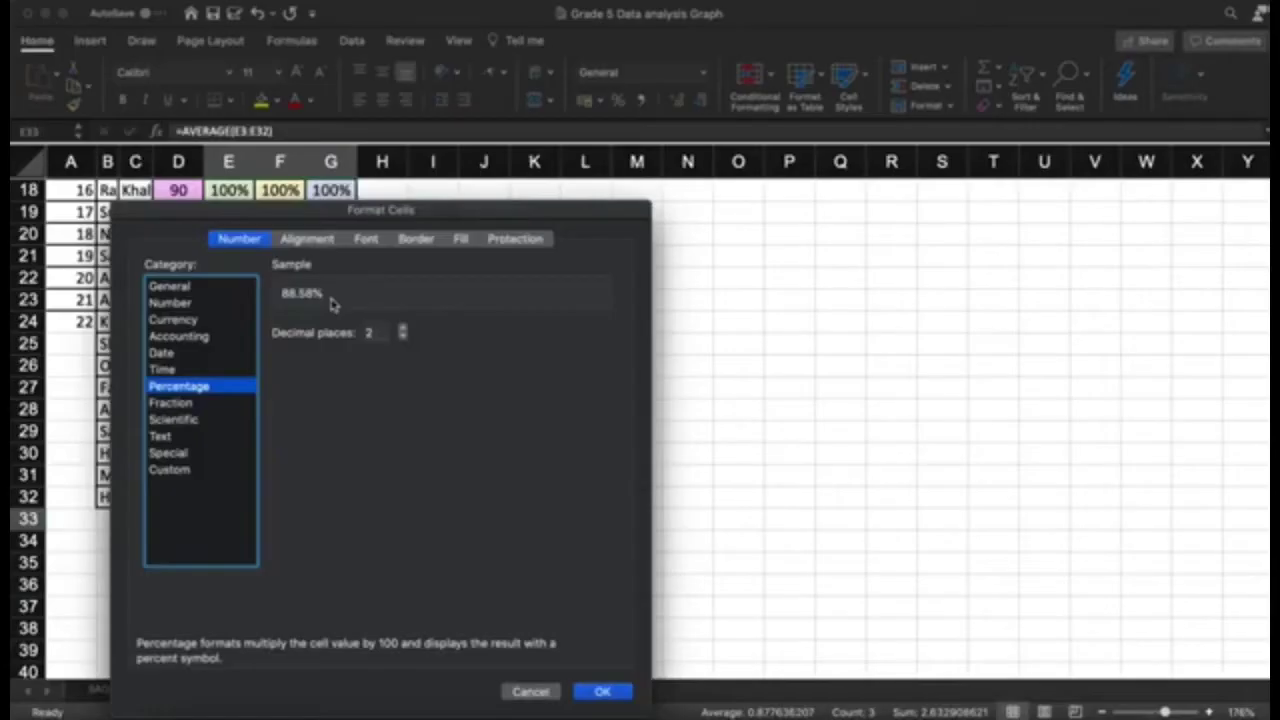
double_click(403, 338)
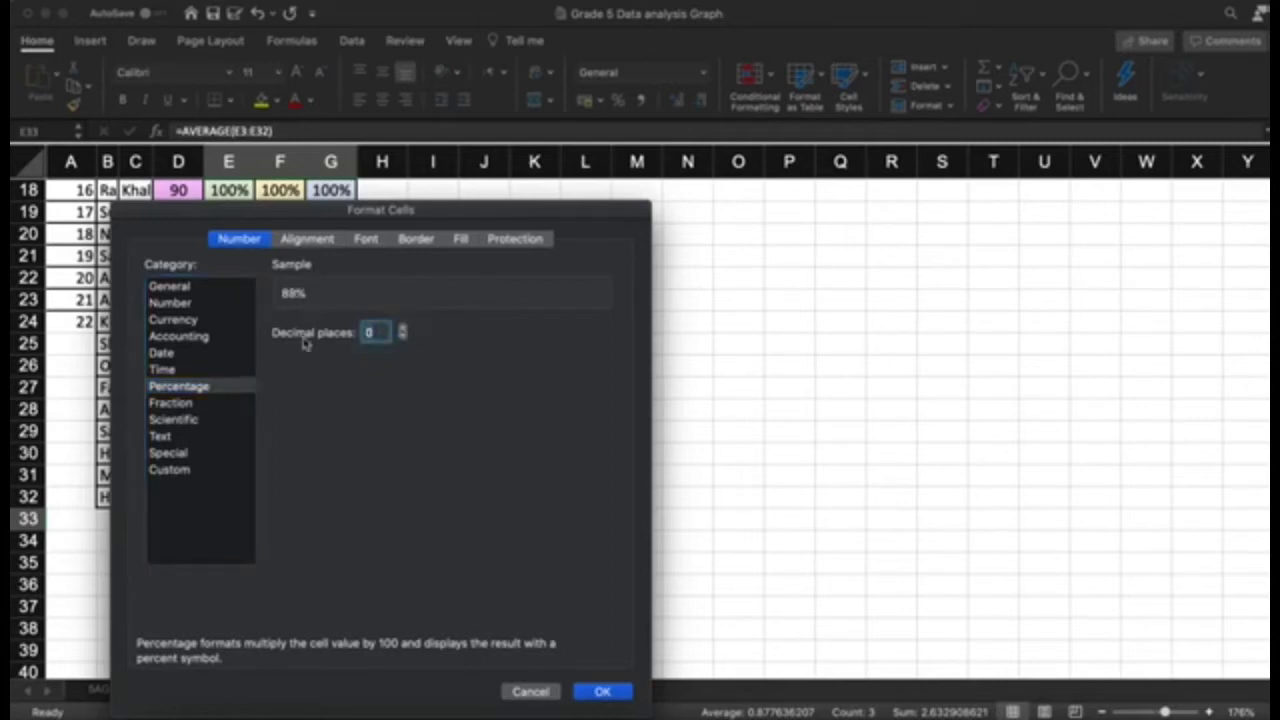
click(604, 692)
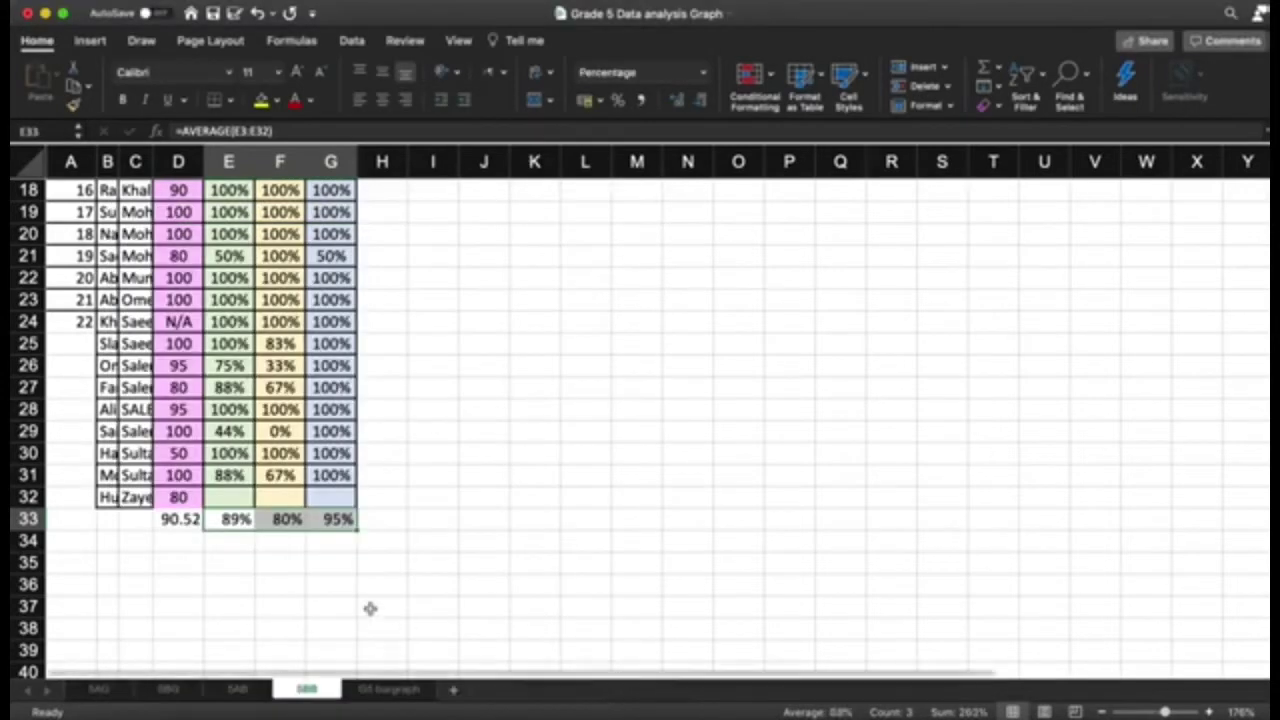
click(252, 555)
drag(180, 519, 338, 519)
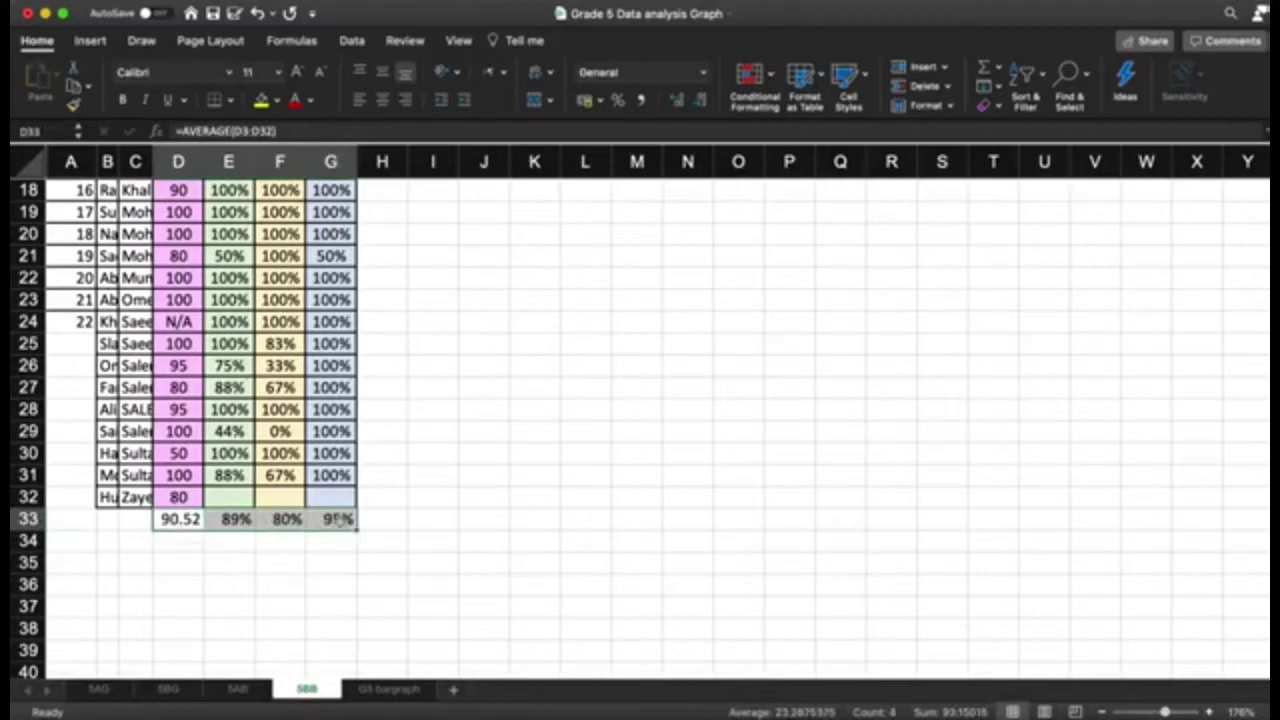
Check the row of class averages on the 5AB sheet.
scroll(338, 519, up, 8)
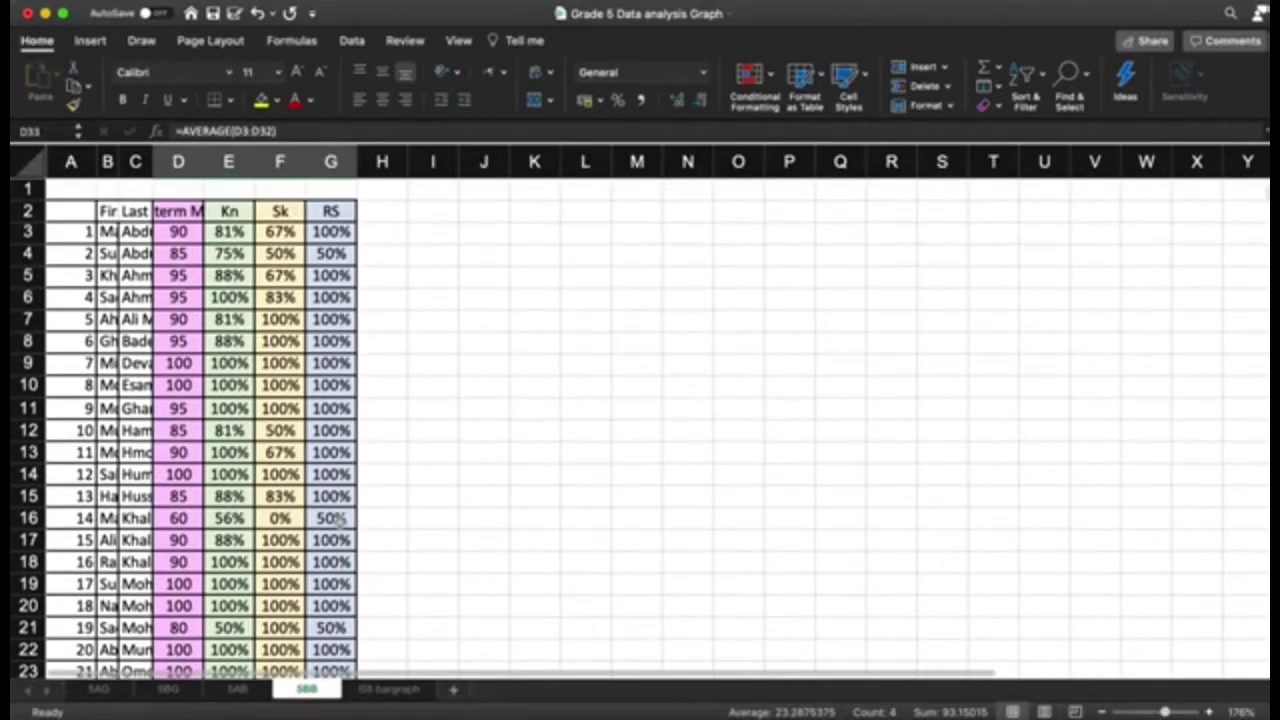
scroll(338, 519, down, 9)
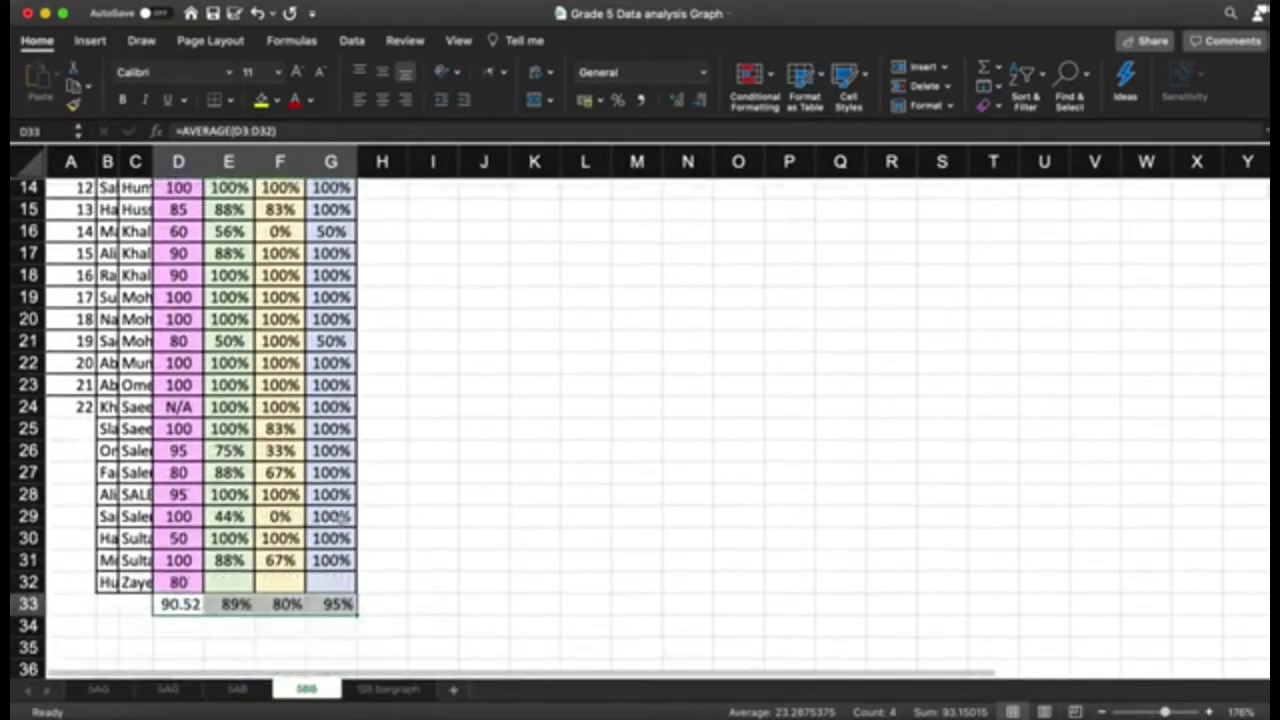
scroll(330, 472, up, 9)
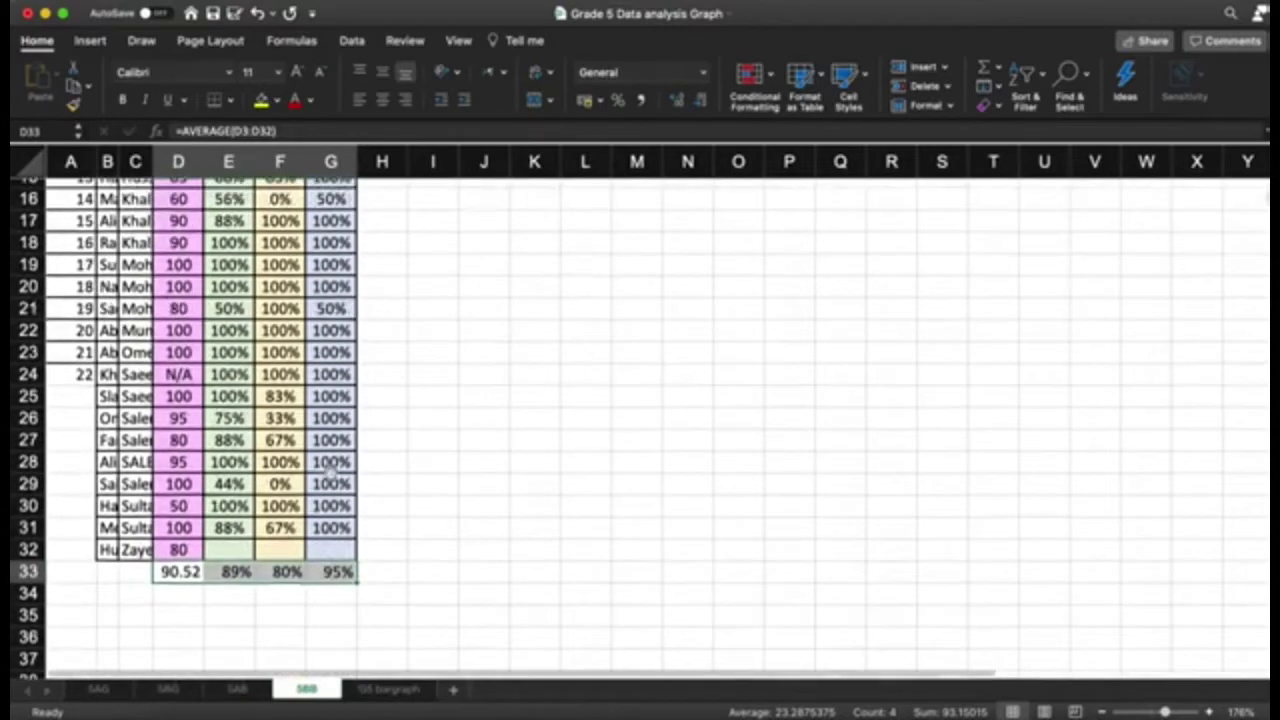
scroll(330, 472, down, 15)
scroll(330, 472, up, 4)
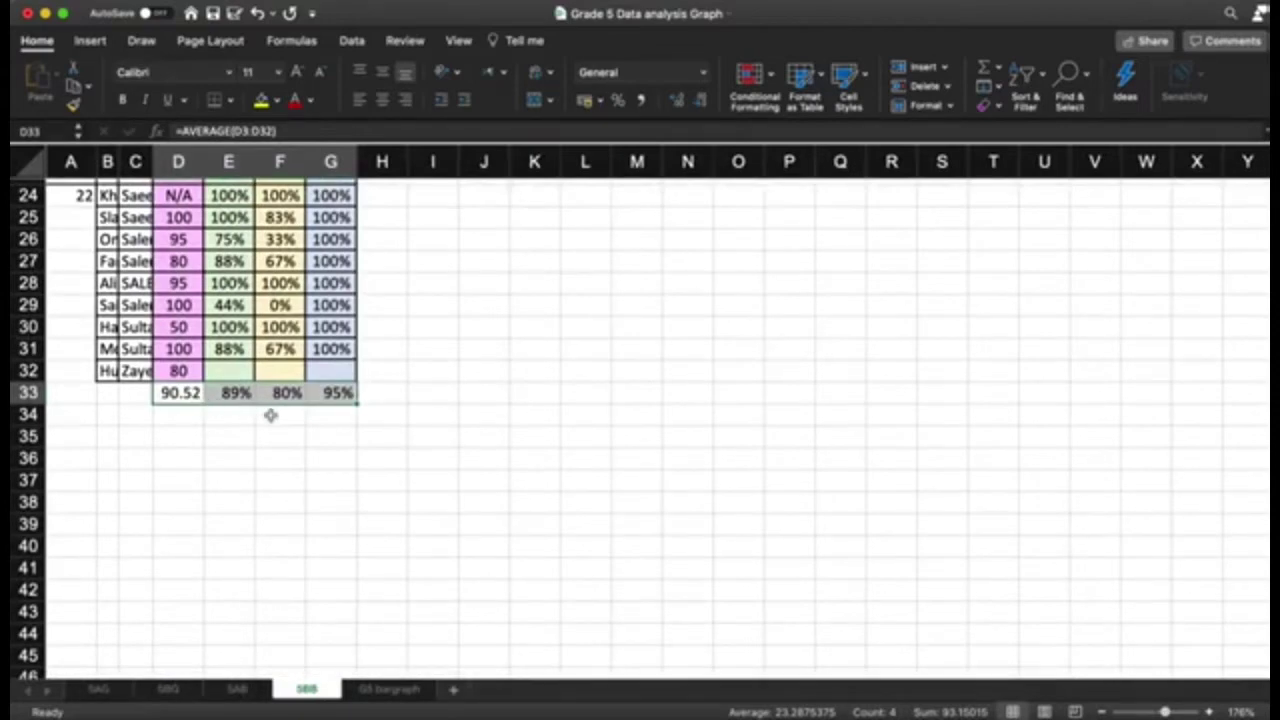
click(237, 690)
scroll(231, 637, down, 5)
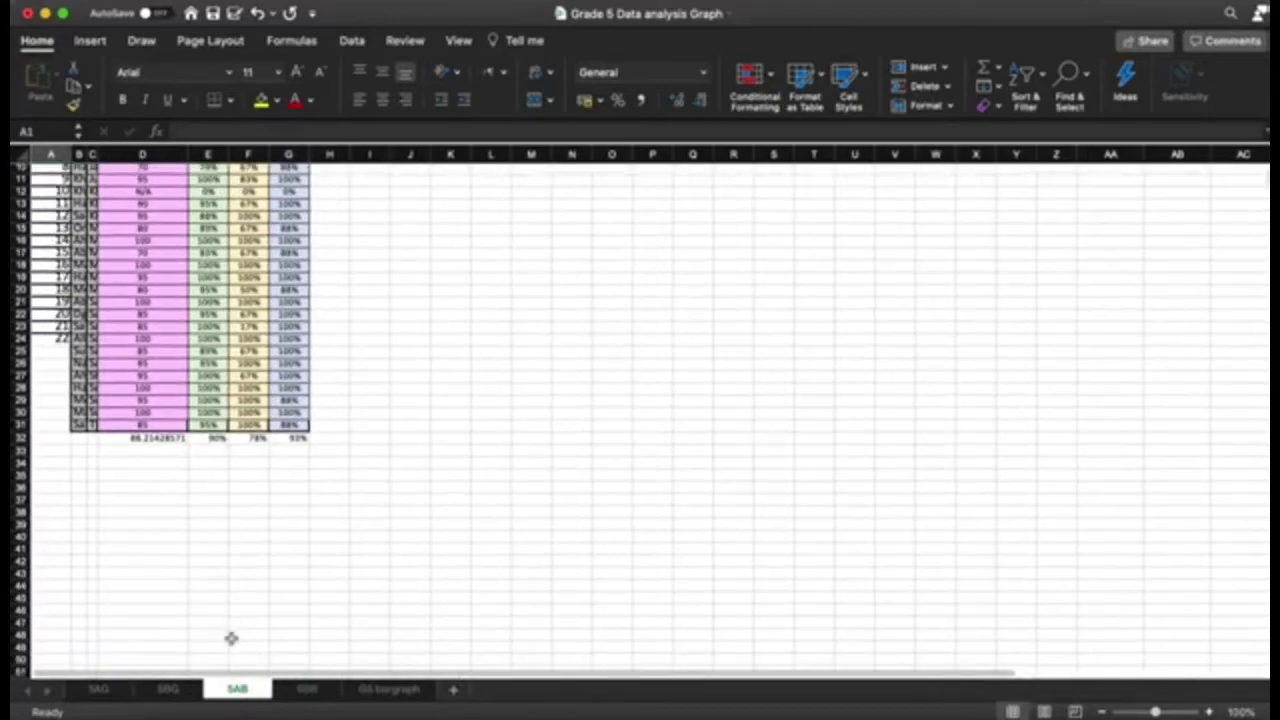
scroll(230, 637, up, 5)
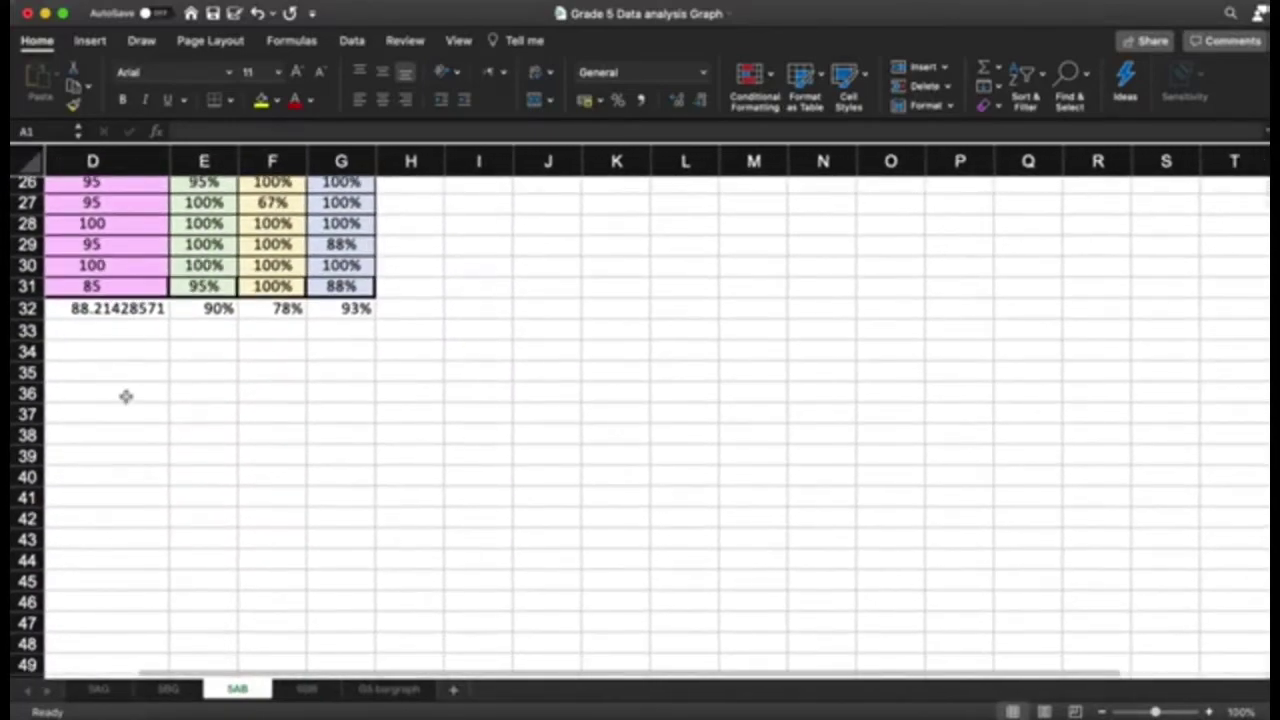
scroll(117, 313, up, 2)
click(117, 313)
drag(154, 314, 383, 322)
click(360, 337)
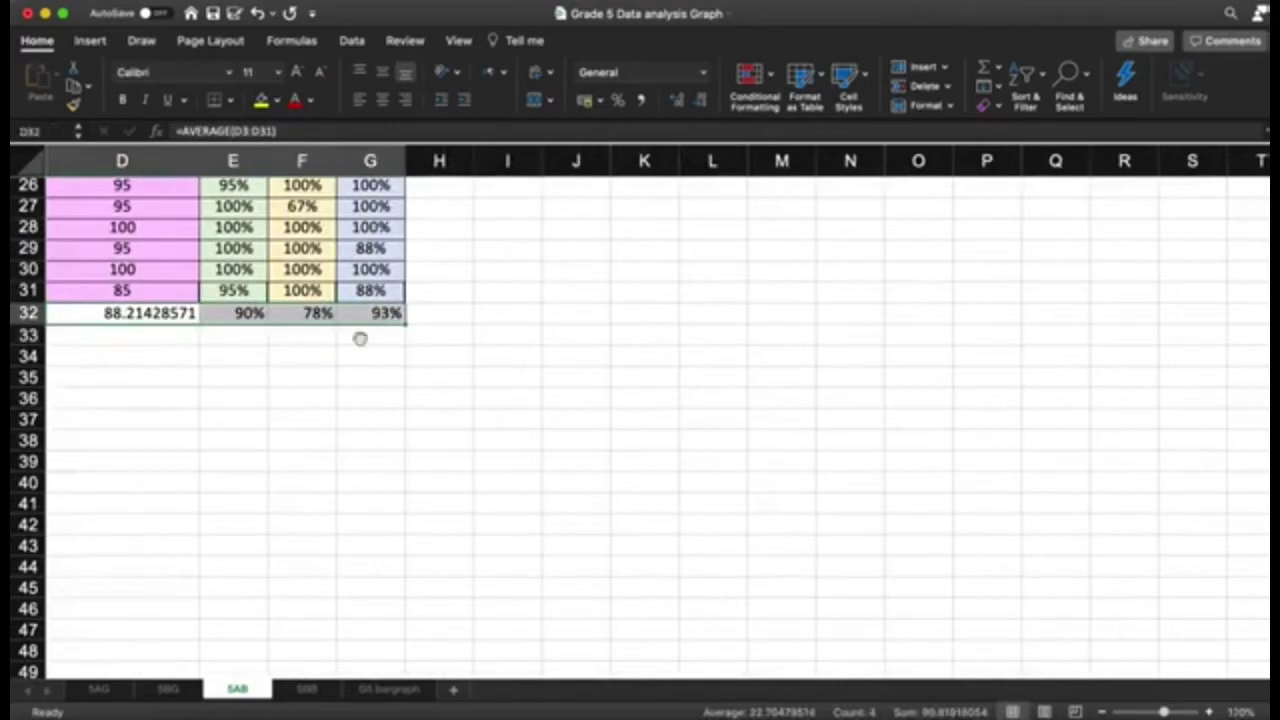
Look over the 5BG and 5AG sheets, then return to the 5BB sheet.
click(167, 689)
scroll(117, 523, up, 5)
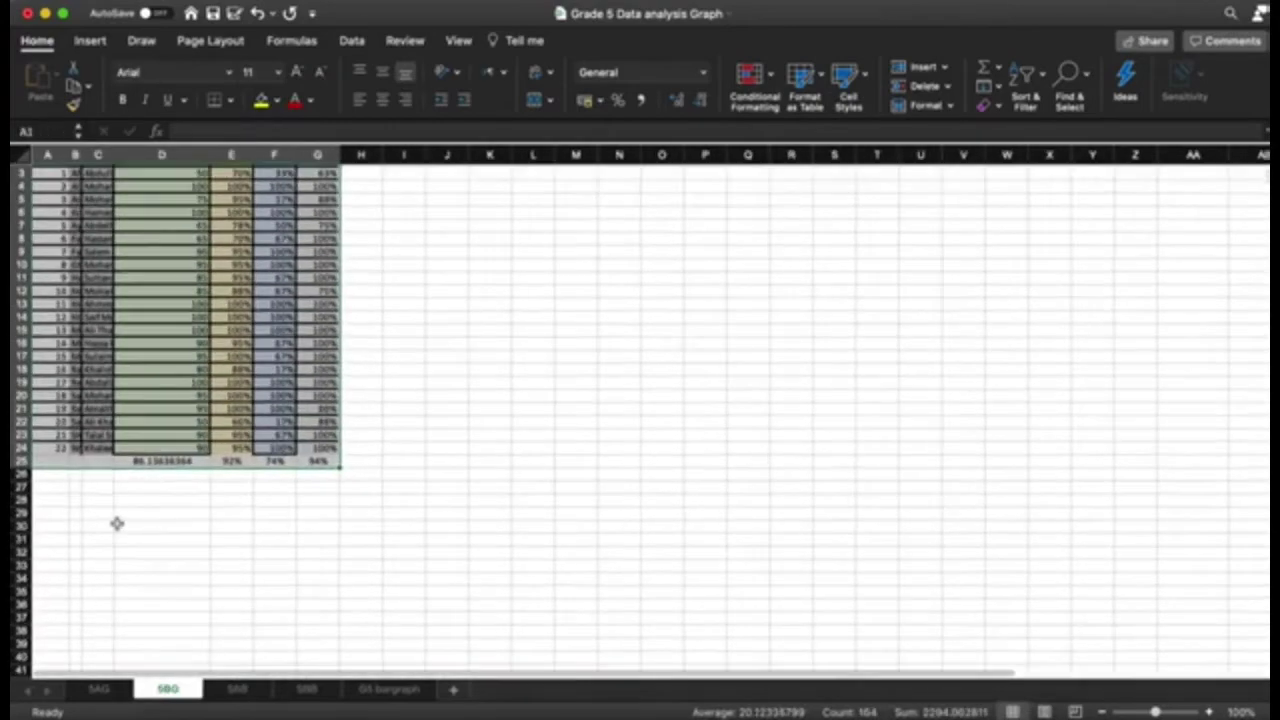
scroll(131, 663, up, 1)
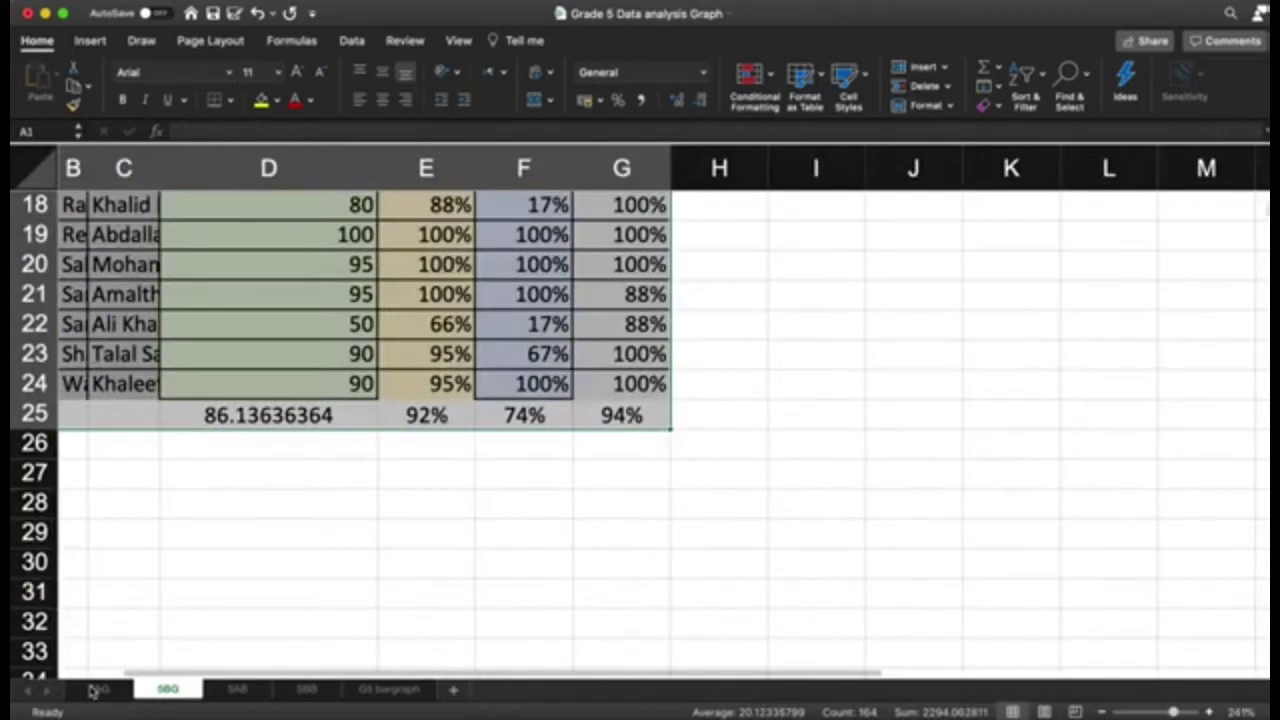
click(99, 689)
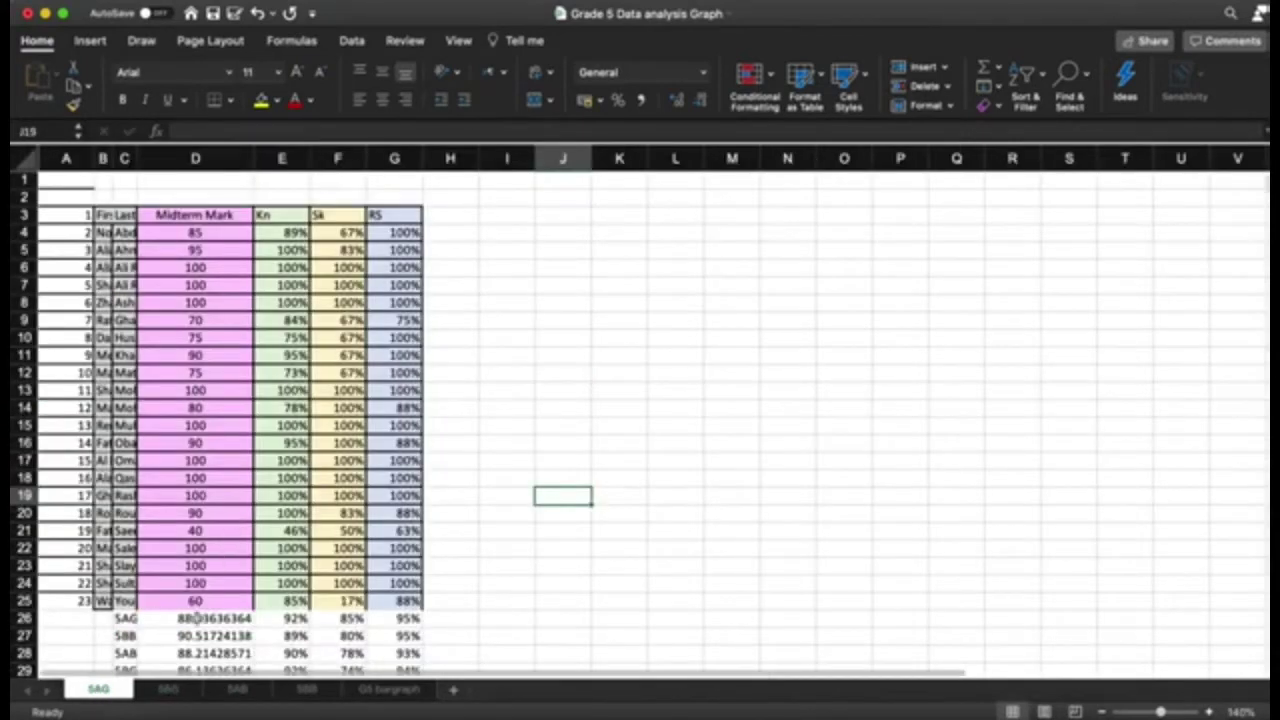
click(170, 689)
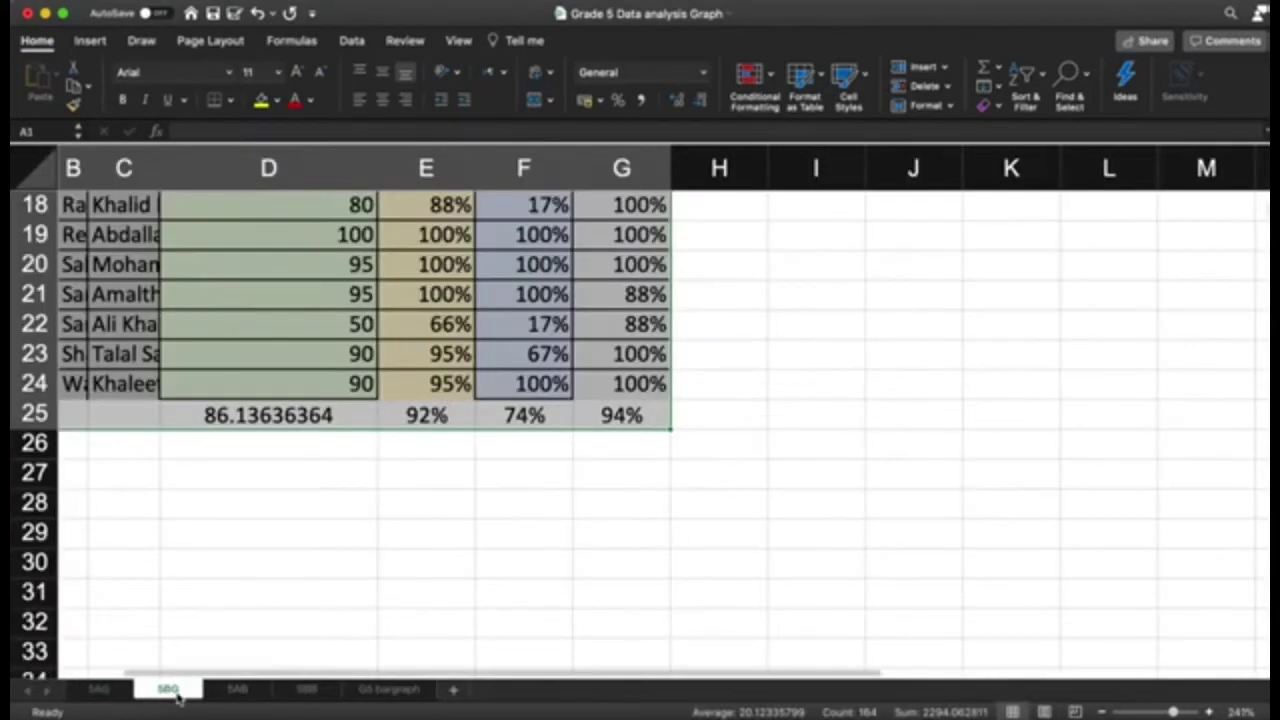
click(308, 690)
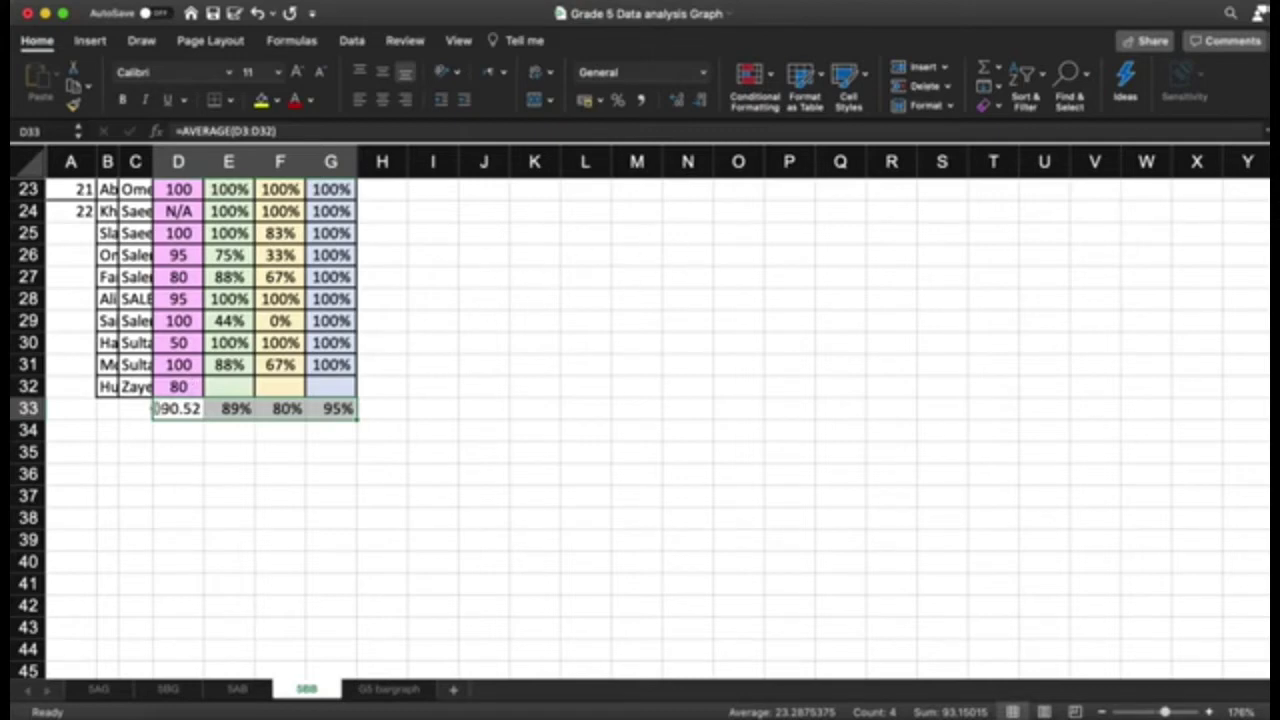
Paste D33:G33 into J27 as values and number formatting: 90.5, 89%, 80%, 95%.
drag(177, 414, 333, 412)
key(super+c)
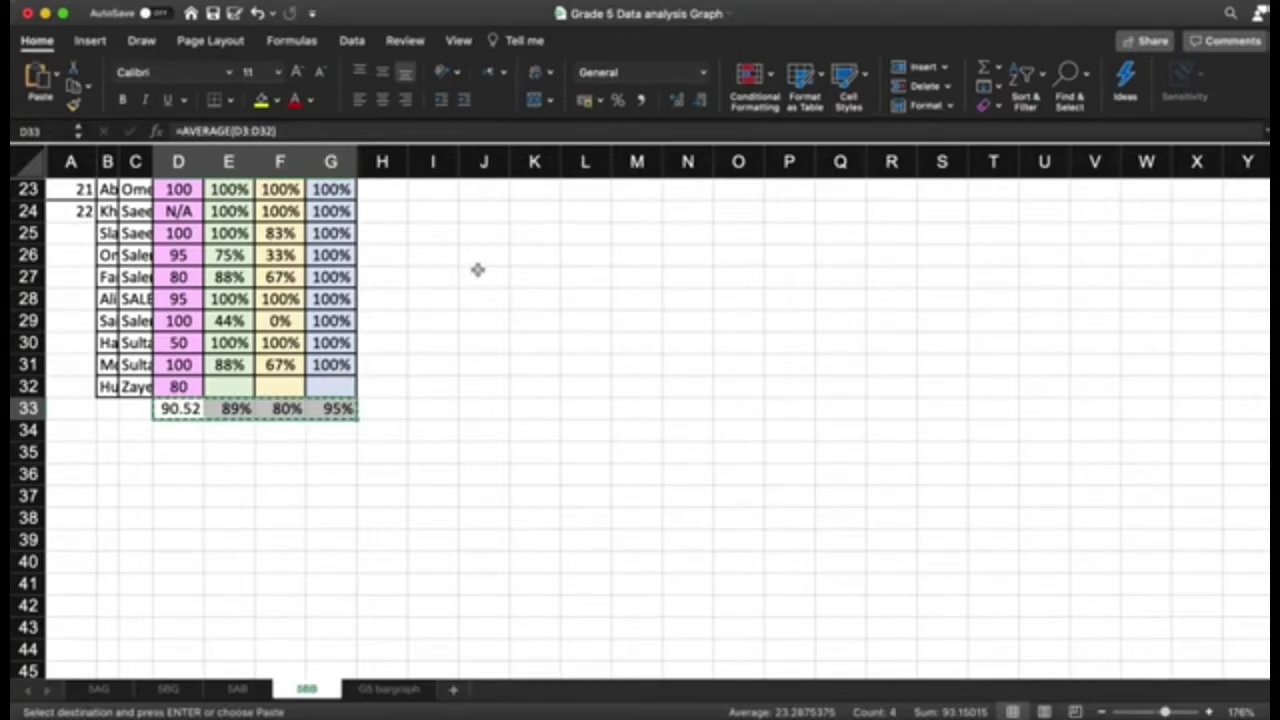
click(486, 255)
right_click(490, 260)
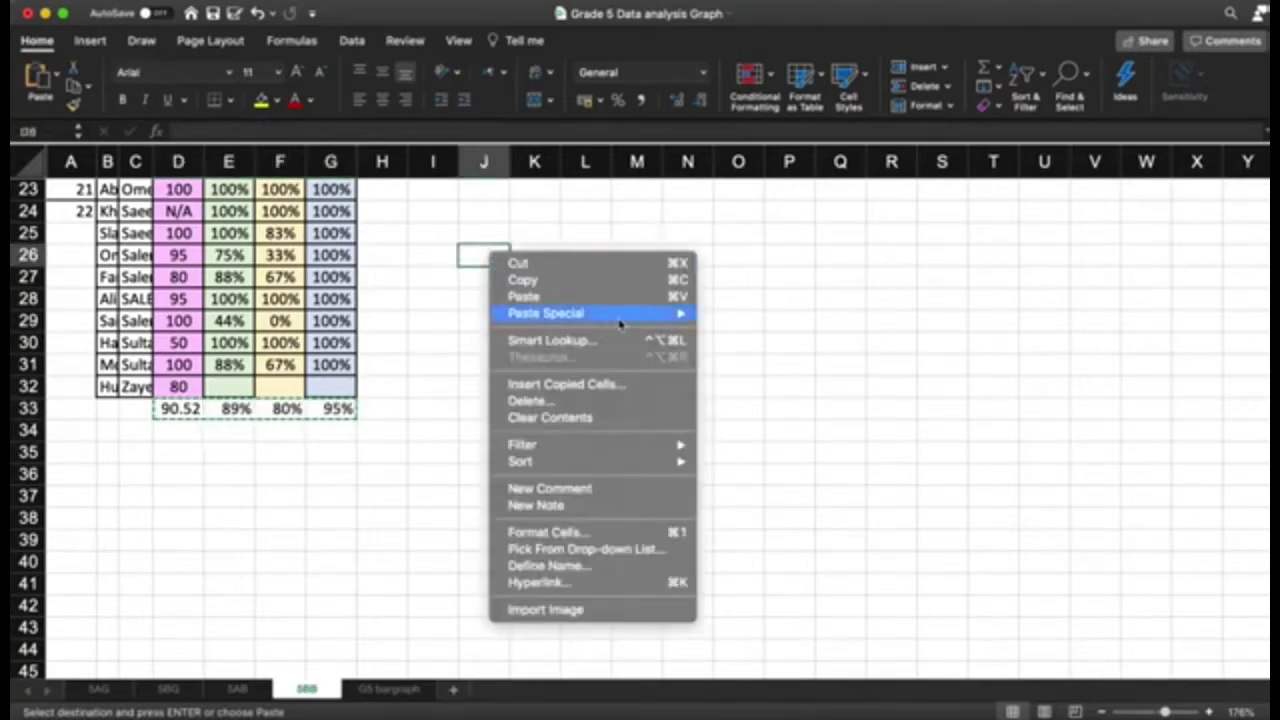
mouse_move(610, 316)
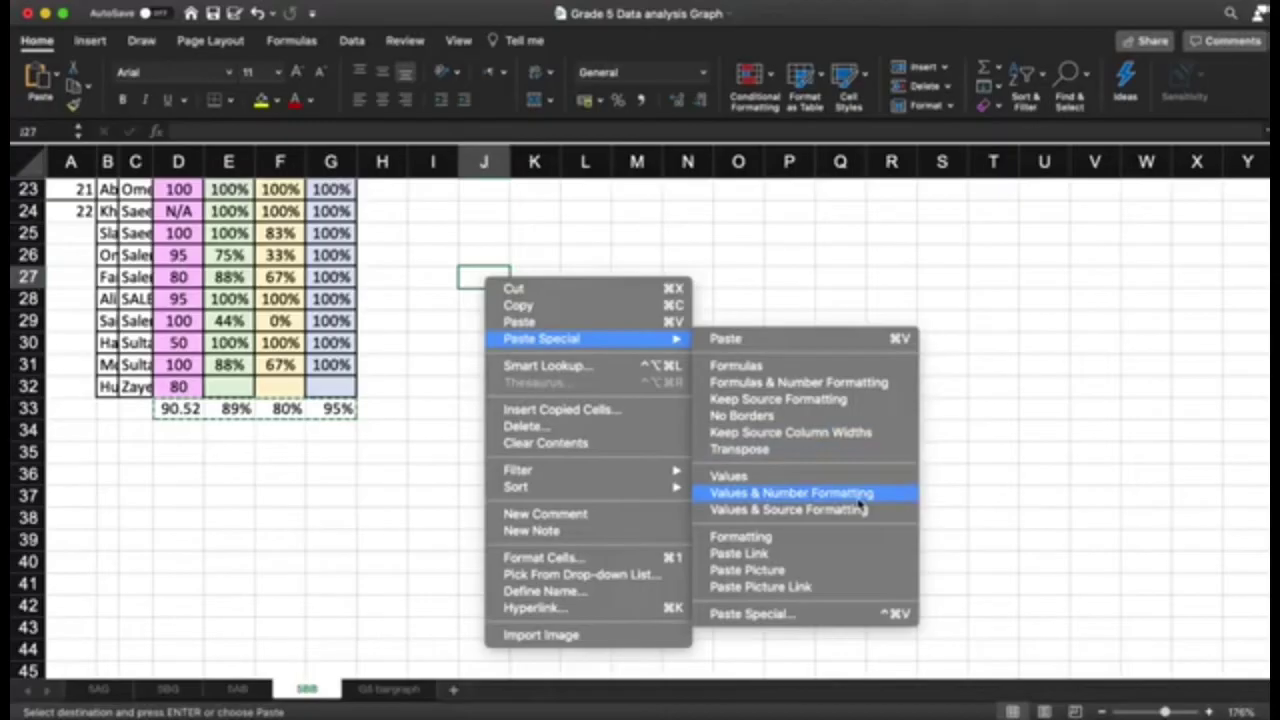
click(925, 478)
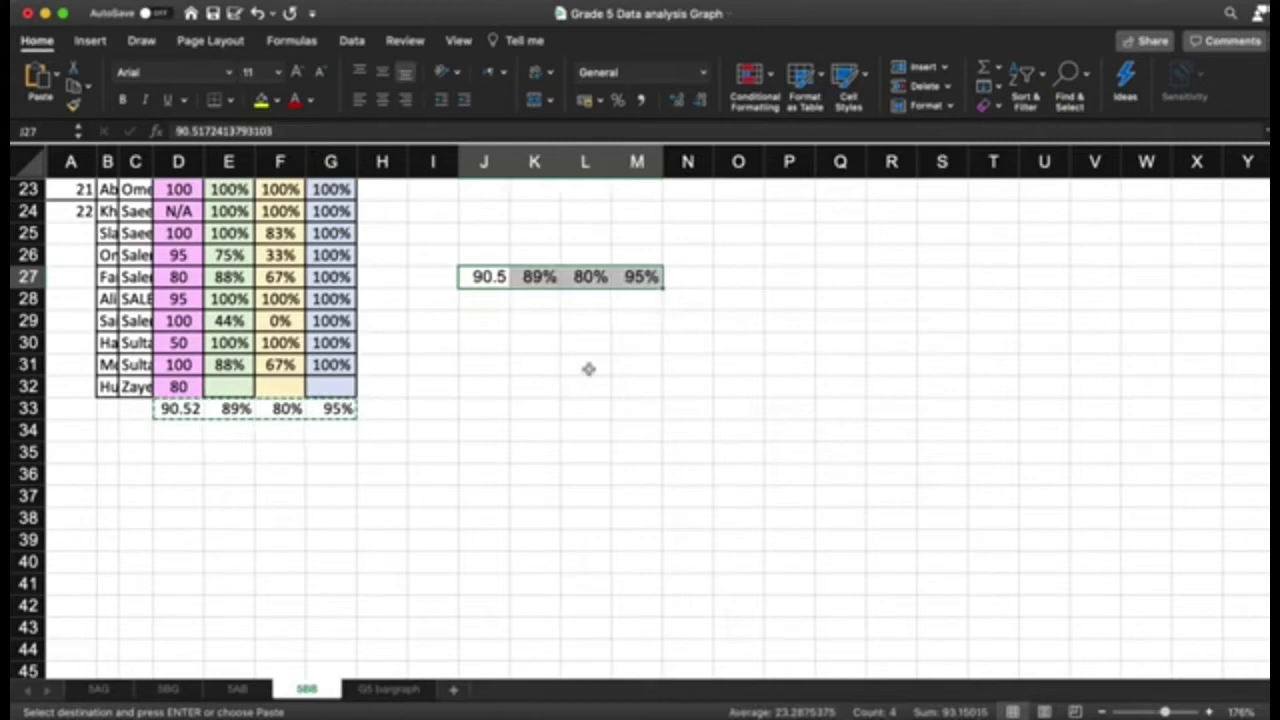
click(433, 276)
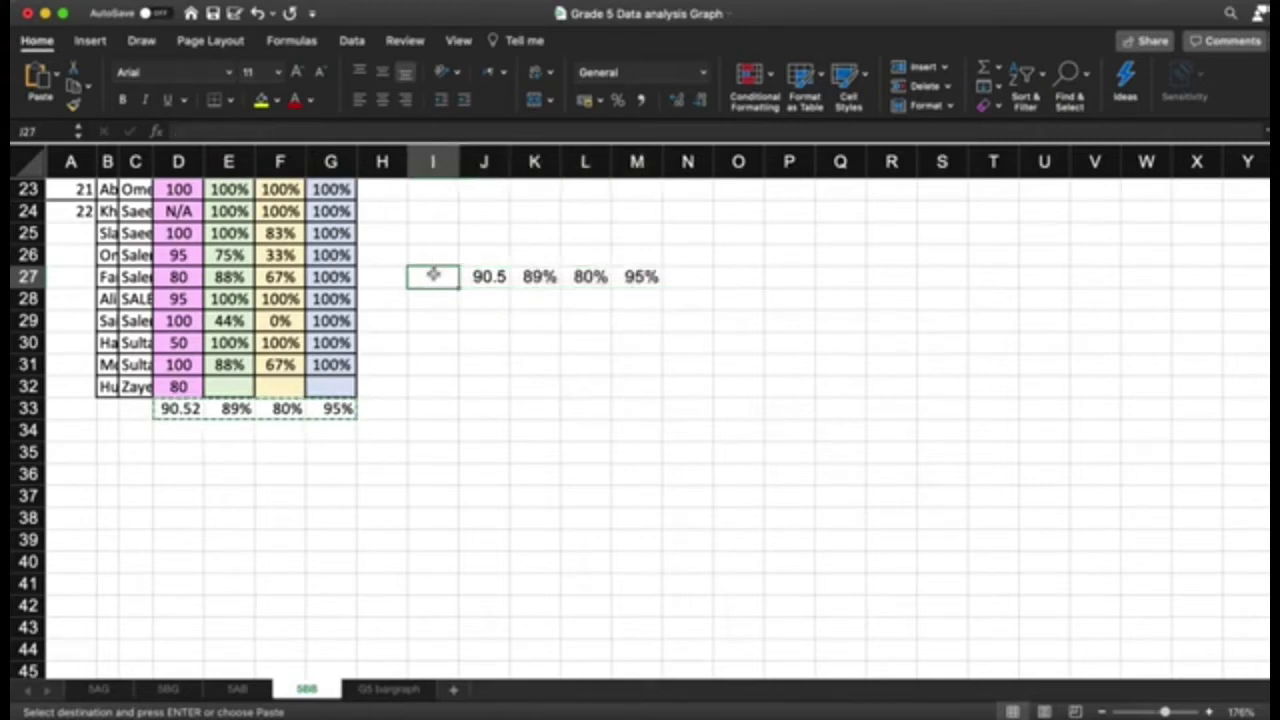
Enter the class labels 5BB, 5AB, 5BG and 5AG in cells I27 through I30.
text(5SB)
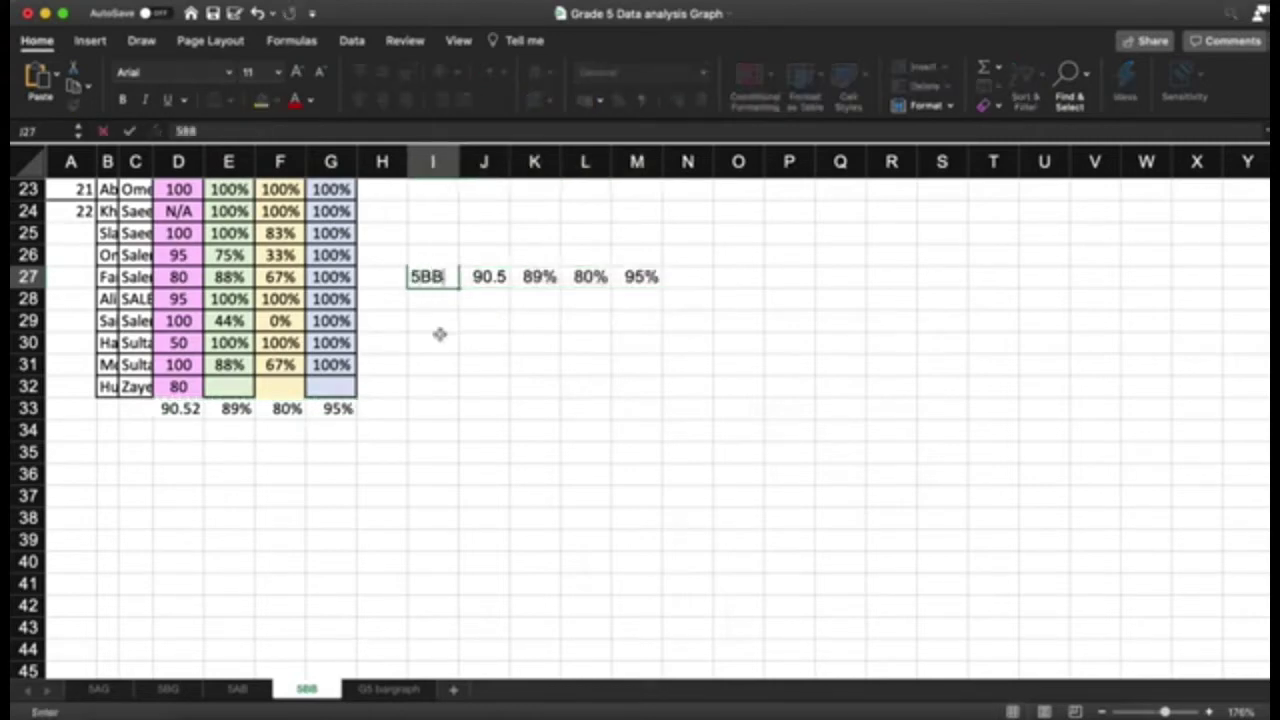
click(438, 333)
click(436, 302)
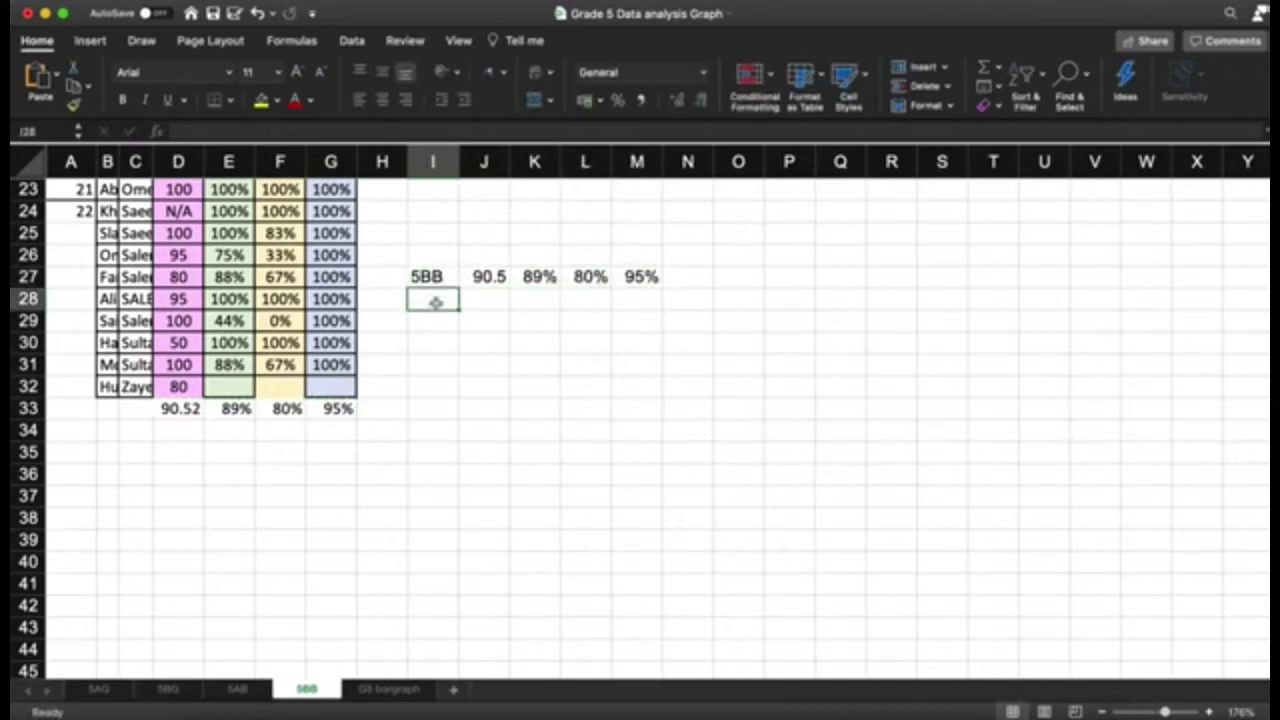
key(super+z)
text(5A)
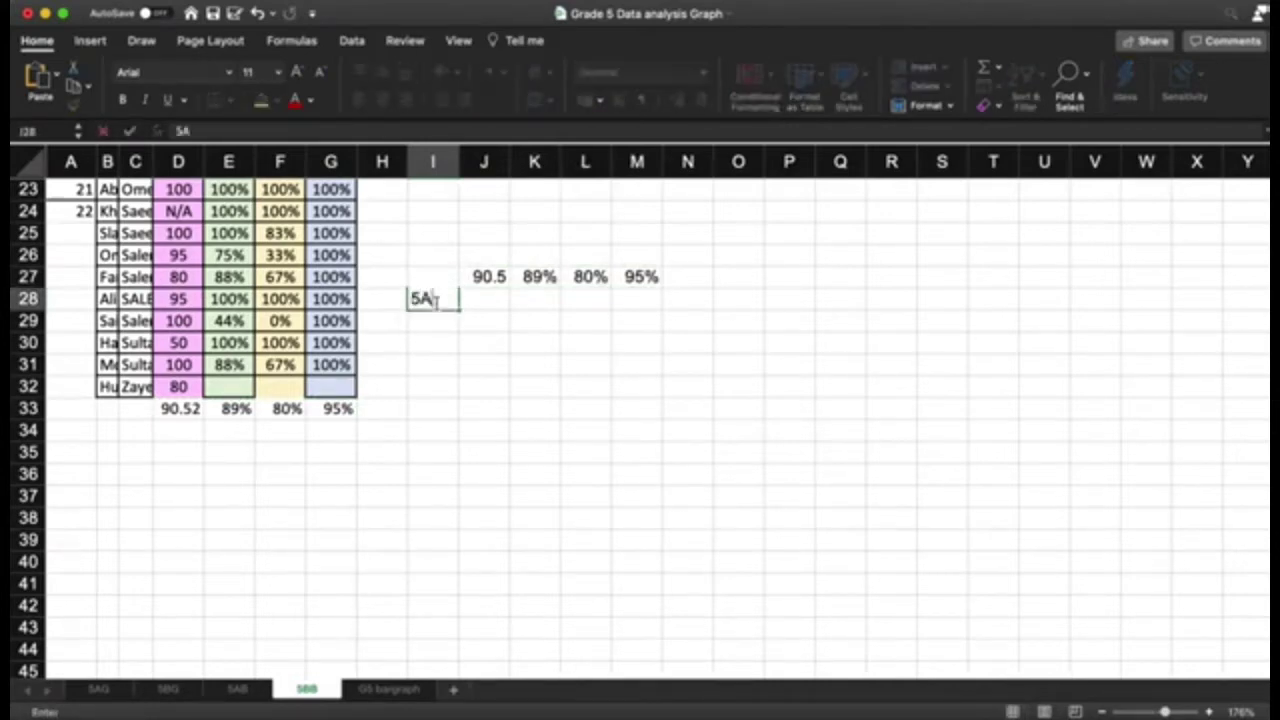
text(B)
click(462, 340)
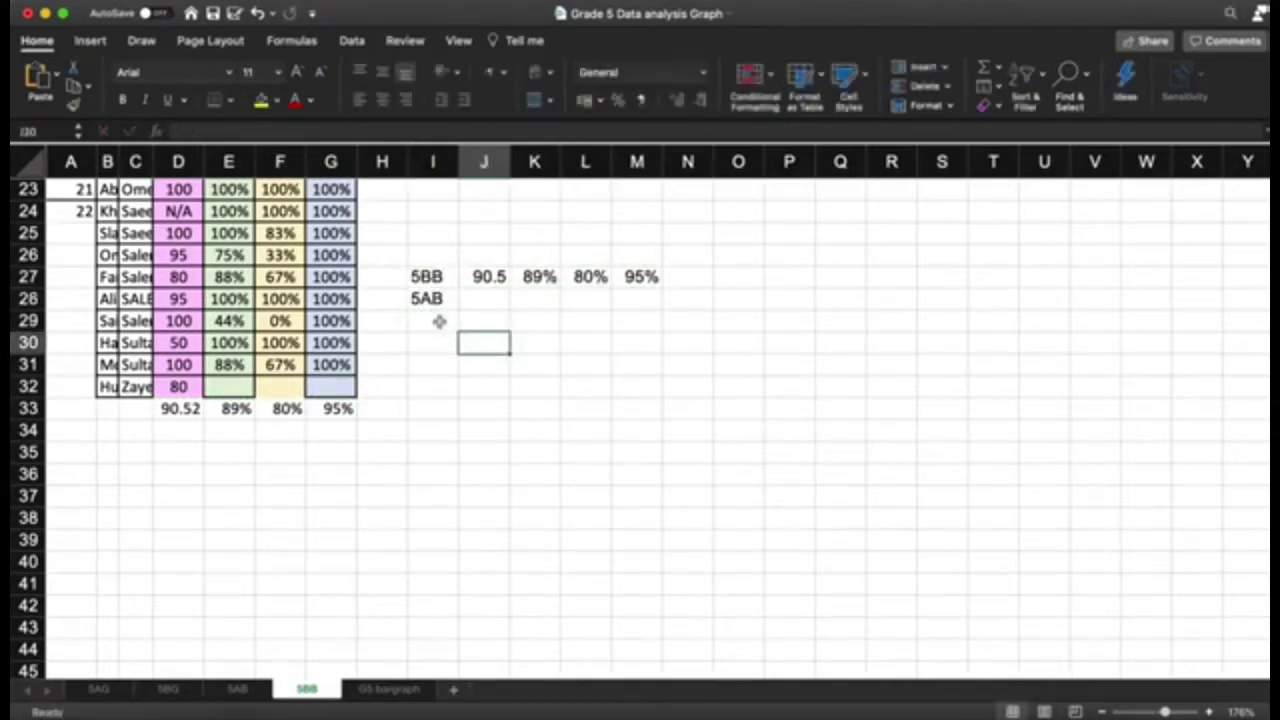
click(437, 321)
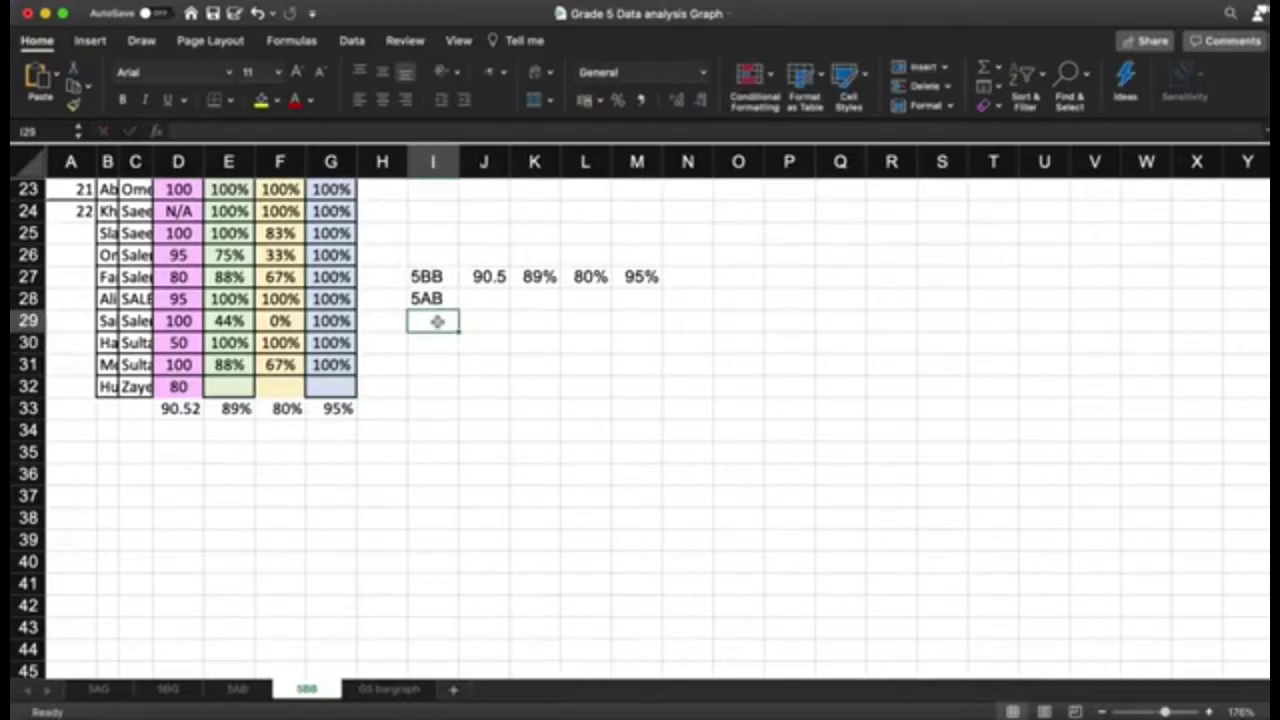
text(5BB)
key(Return)
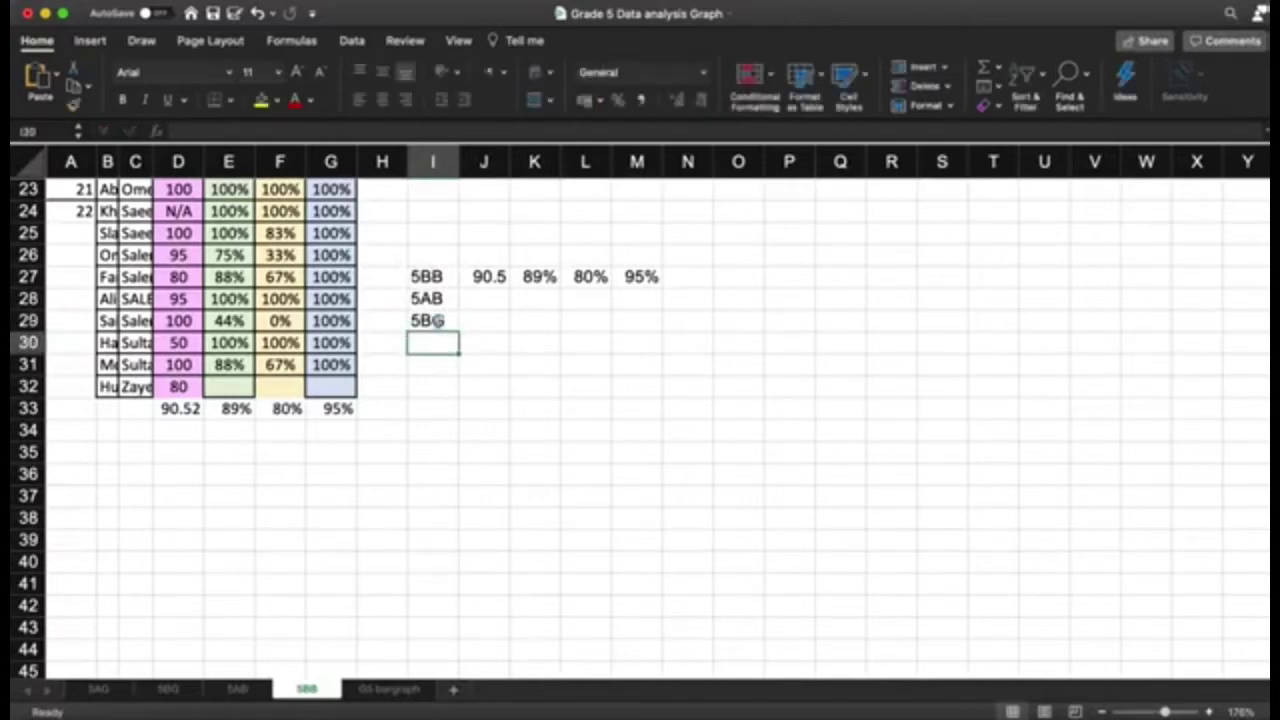
key(super+z)
text(5A)
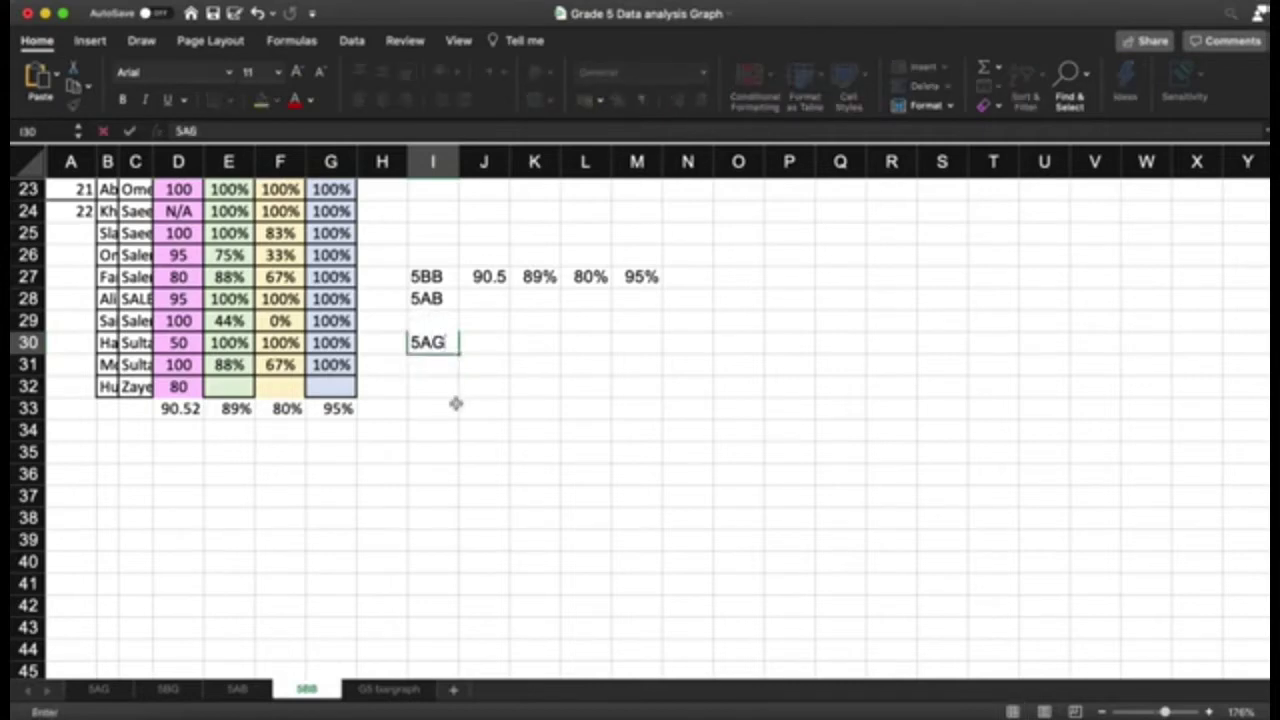
text(G)
click(455, 403)
click(474, 291)
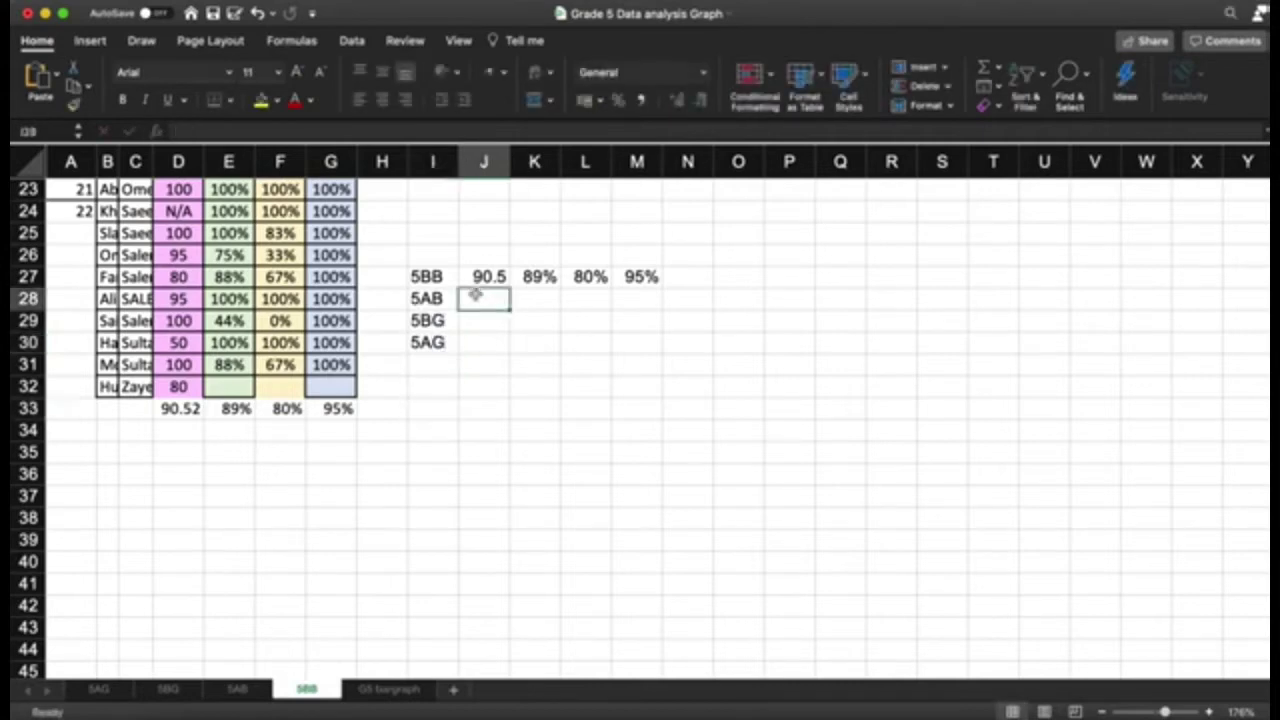
Copy the 5AB averages D32:G32 and paste them into J28 on the 5BB sheet.
click(240, 690)
click(124, 313)
drag(113, 313, 365, 313)
key(super+c)
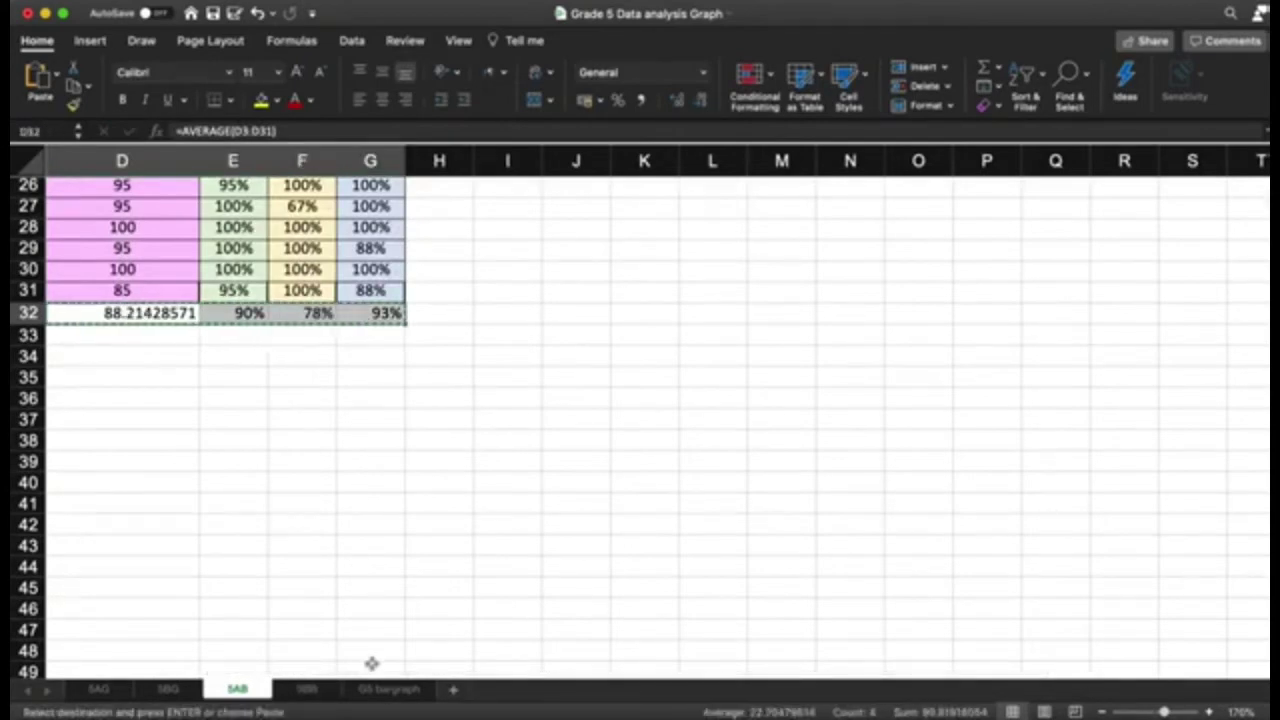
click(390, 689)
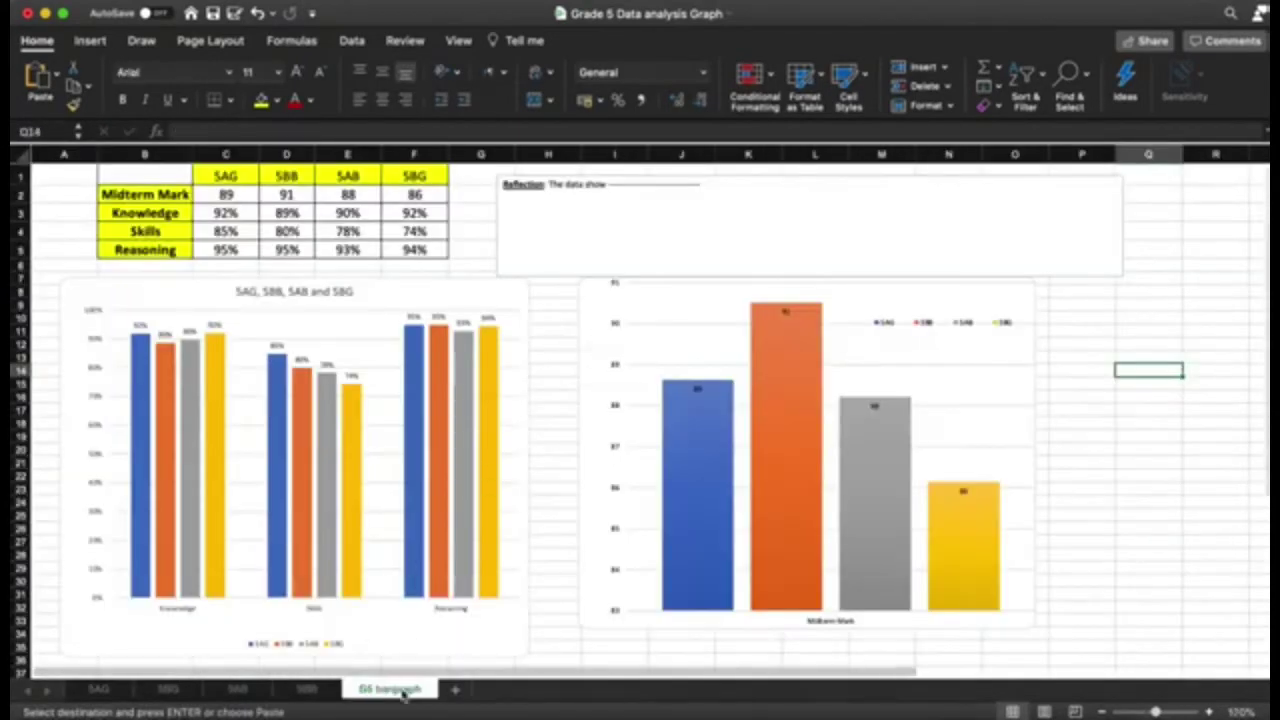
click(306, 690)
right_click(478, 306)
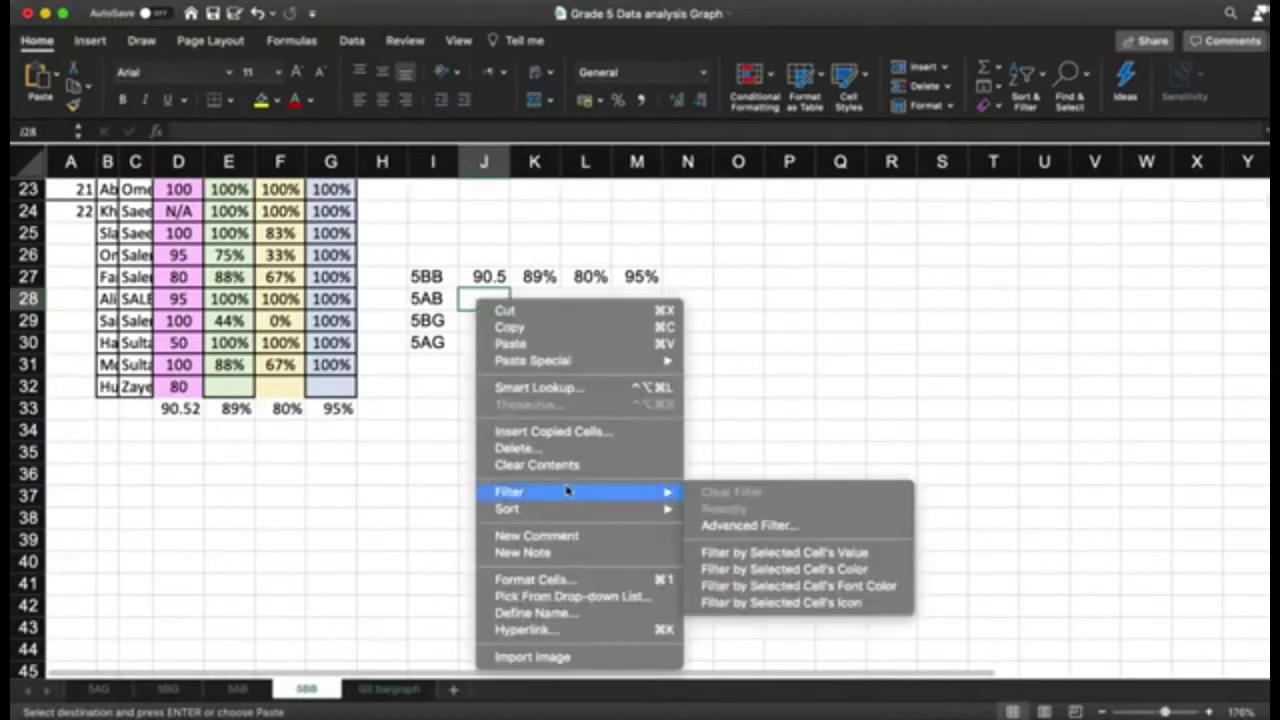
mouse_move(603, 363)
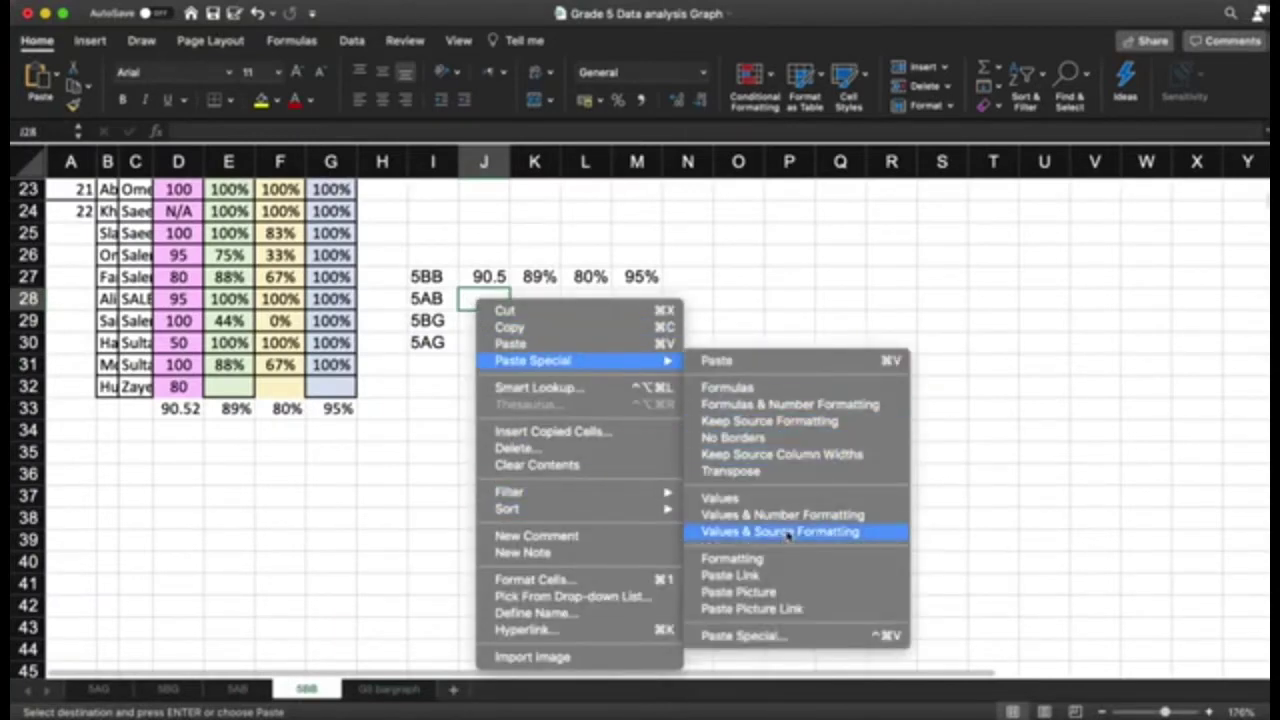
click(421, 246)
key(super+v)
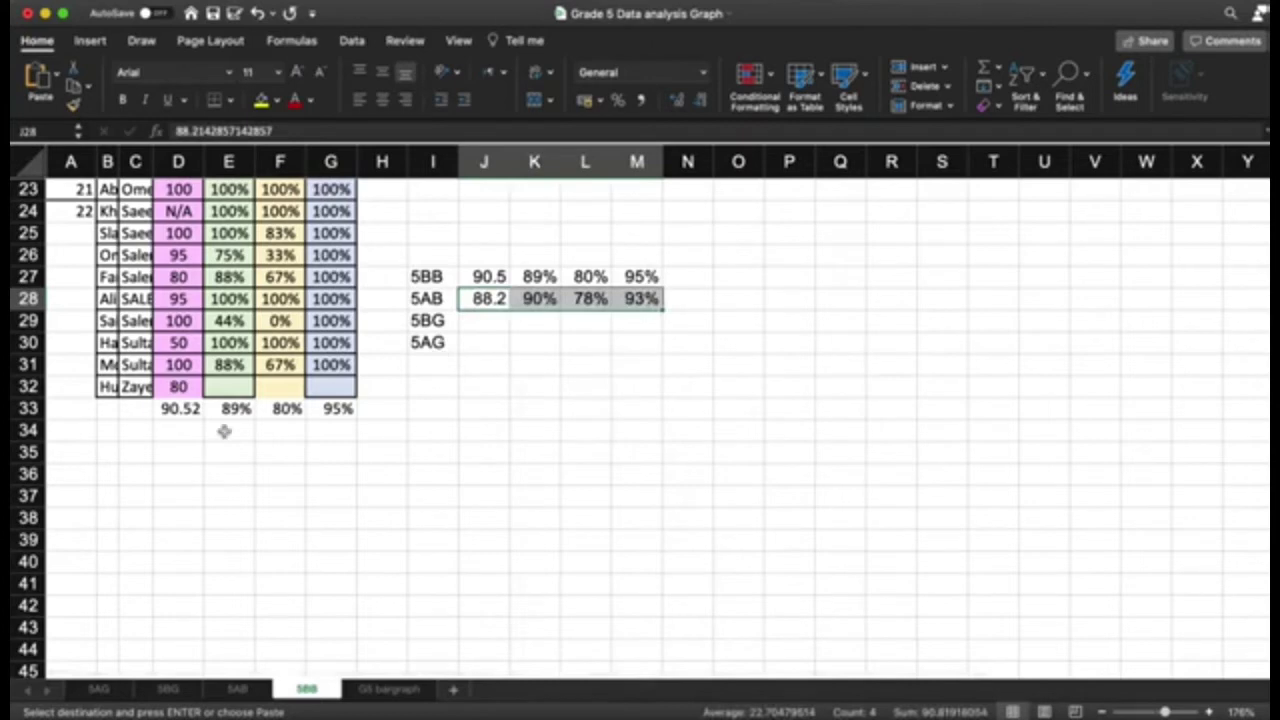
Paste the 5BG averages D25:G25 into J29 as values with number formatting.
click(168, 689)
drag(249, 414, 618, 420)
key(super+c)
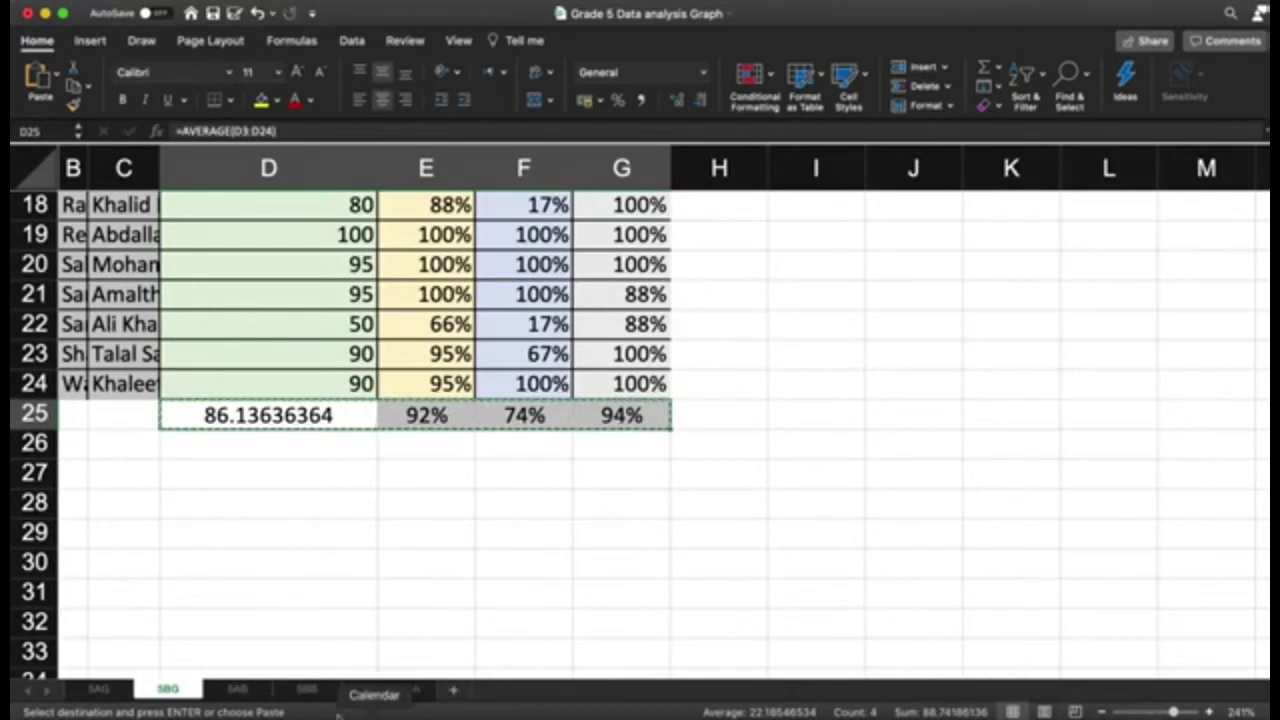
click(304, 690)
click(483, 327)
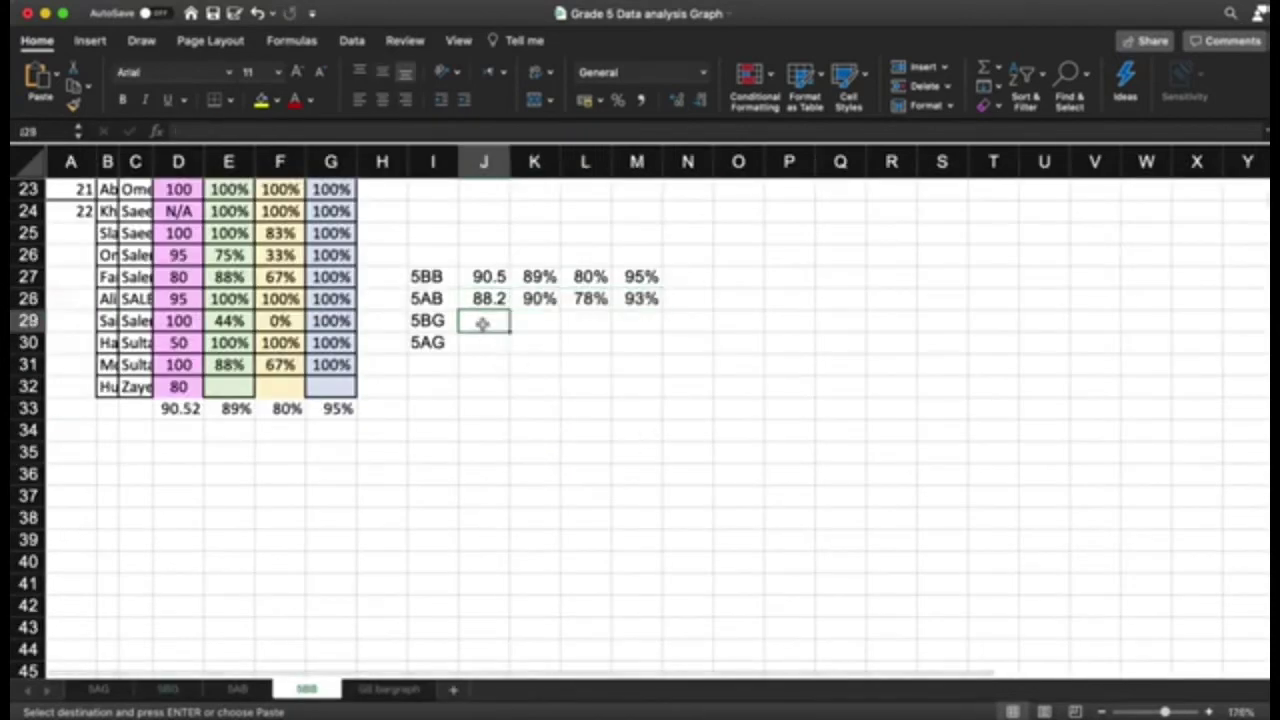
right_click(483, 325)
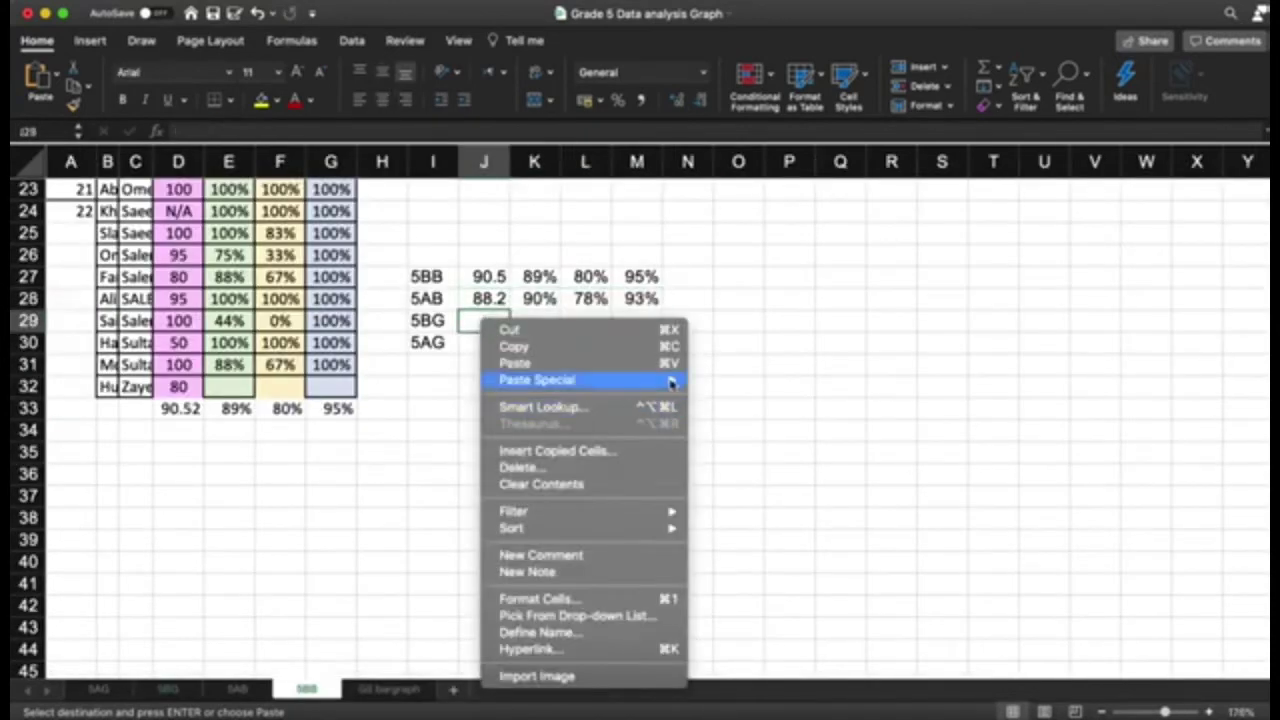
mouse_move(645, 380)
click(767, 536)
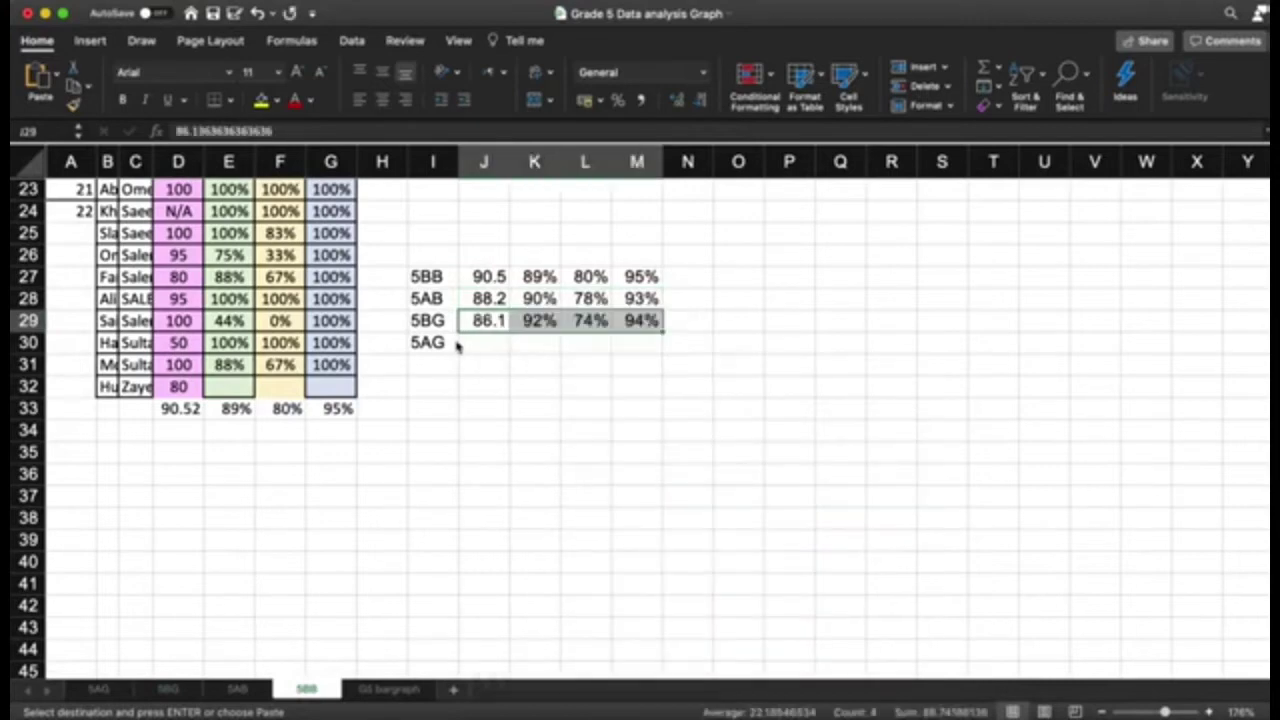
click(480, 350)
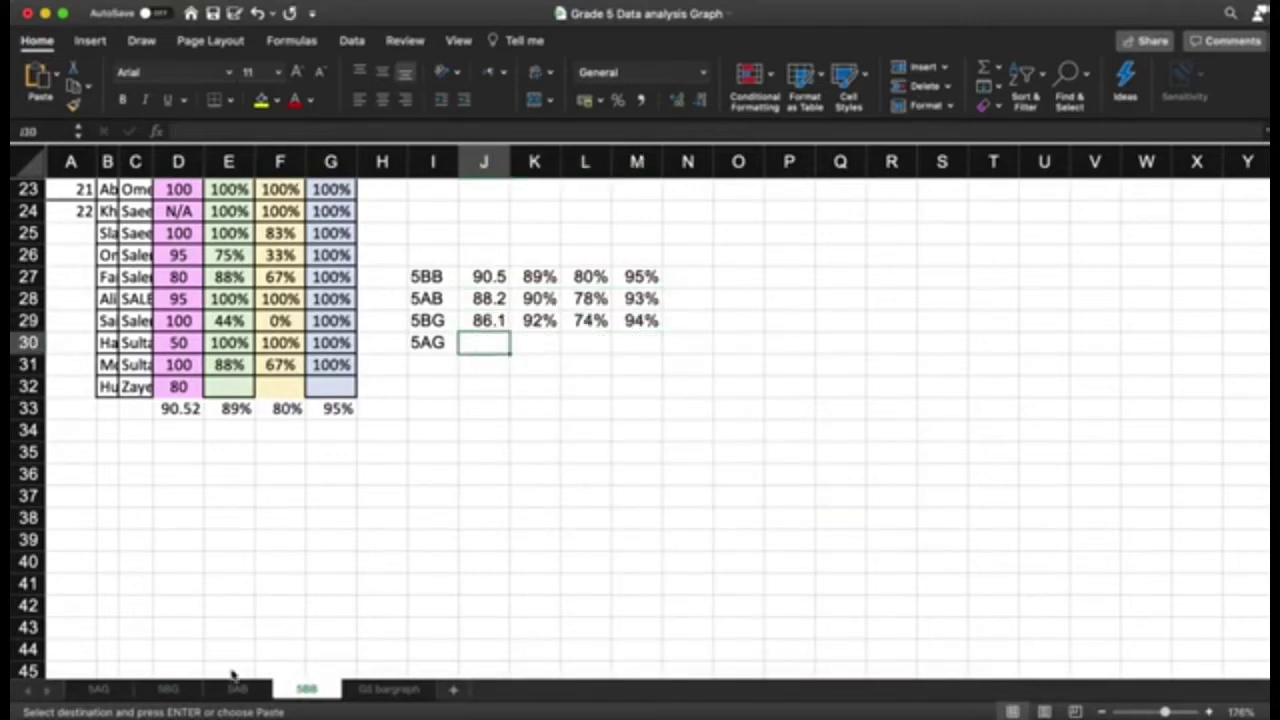
Paste the 5AG averages D26:G26 into J30 as values: 88.6, 92%, 85%, 95%.
click(98, 689)
drag(198, 618, 410, 620)
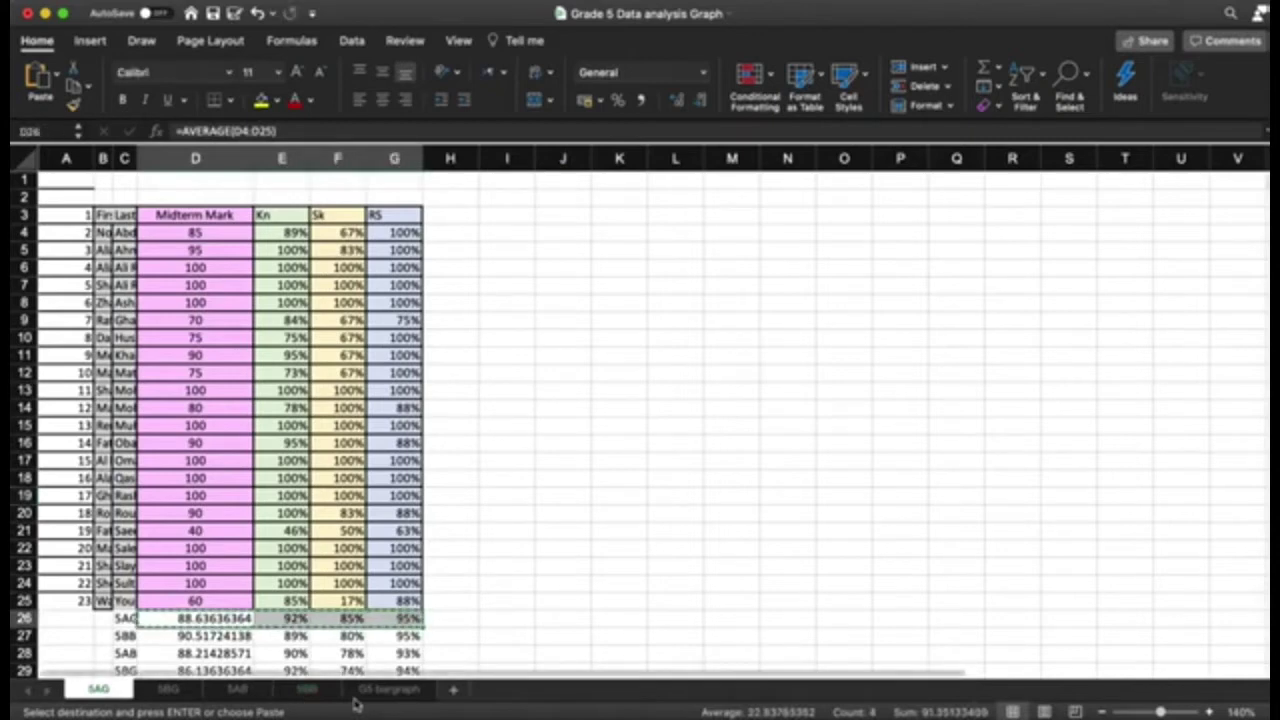
click(318, 689)
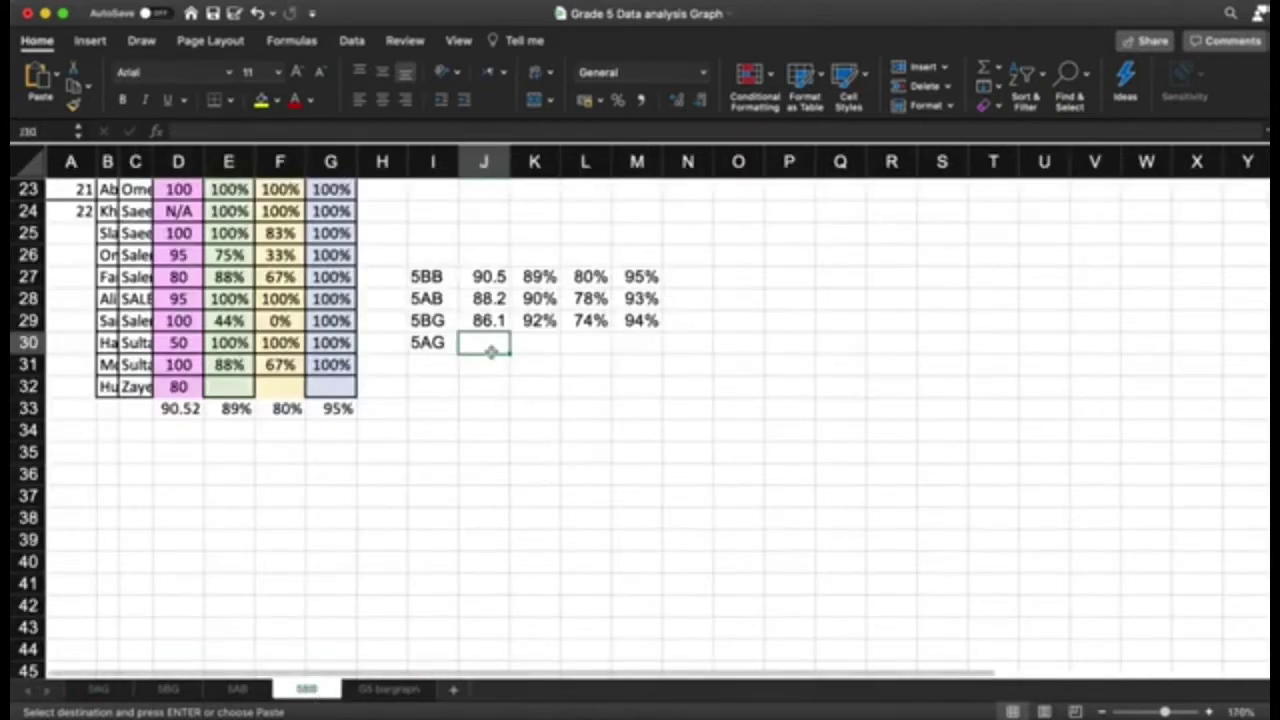
right_click(491, 350)
mouse_move(598, 410)
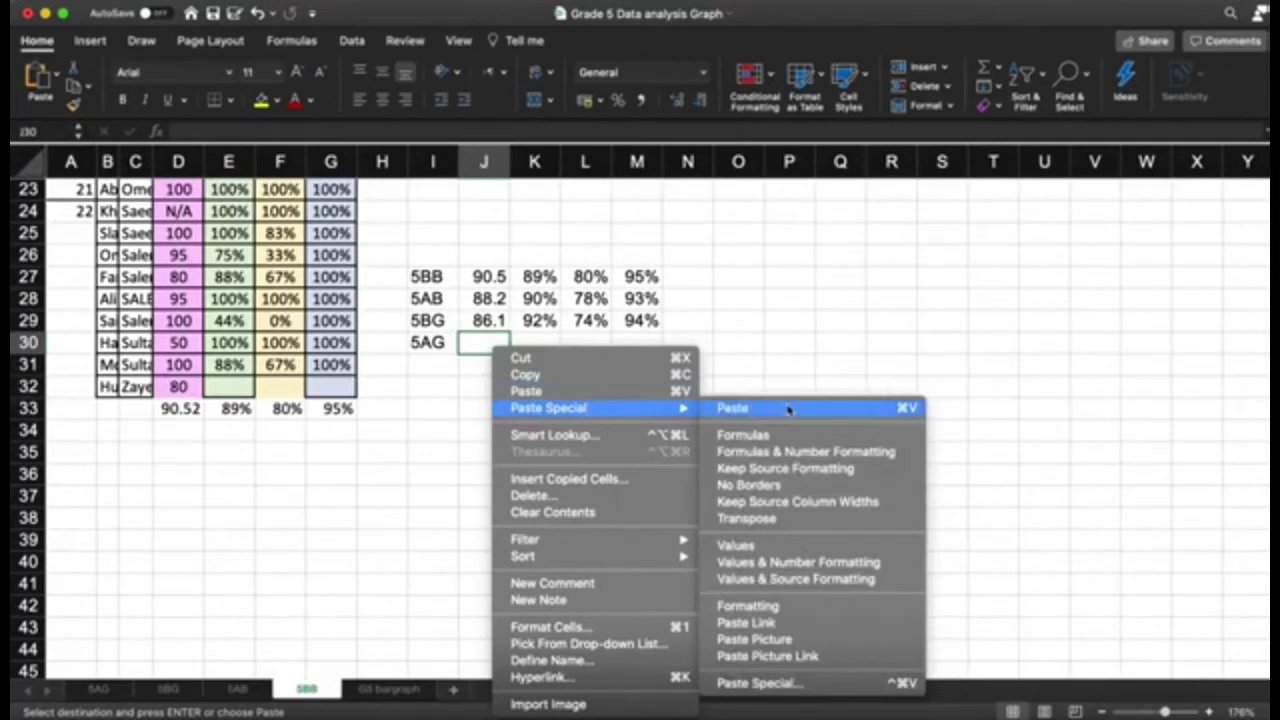
click(801, 566)
click(633, 450)
drag(448, 281, 652, 345)
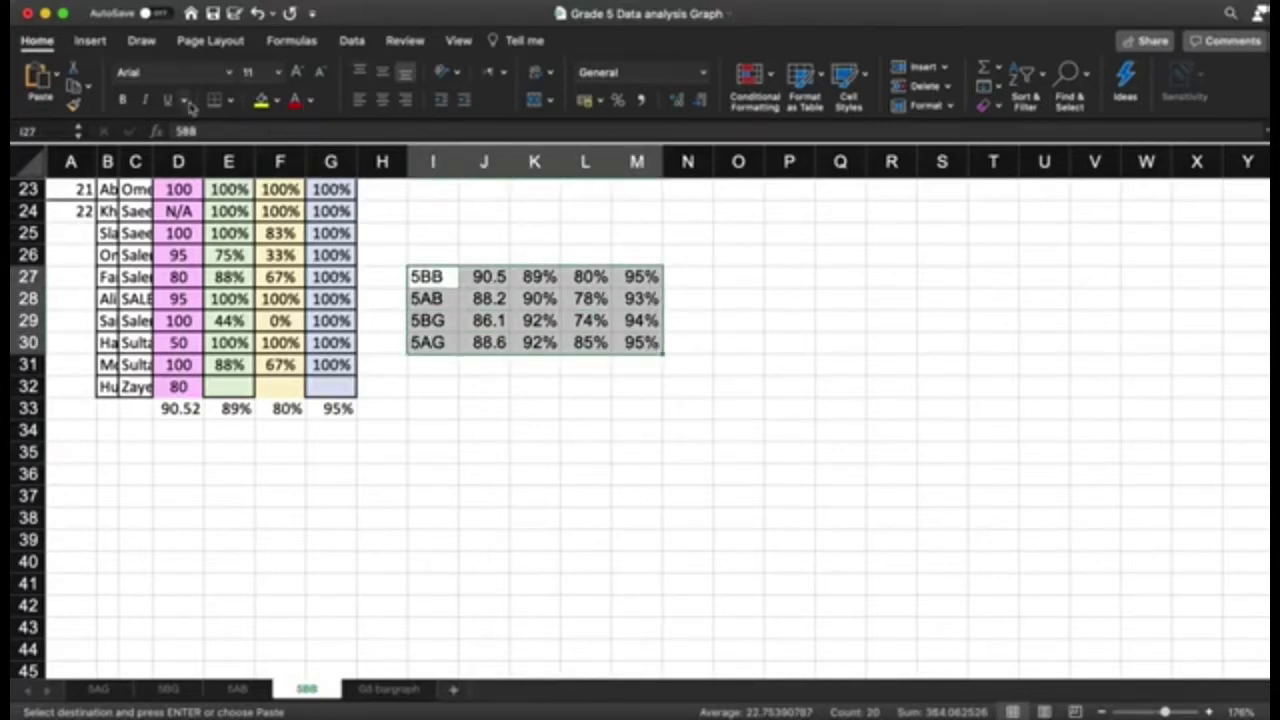
Apply All Borders to the summary table I27:M30.
click(232, 101)
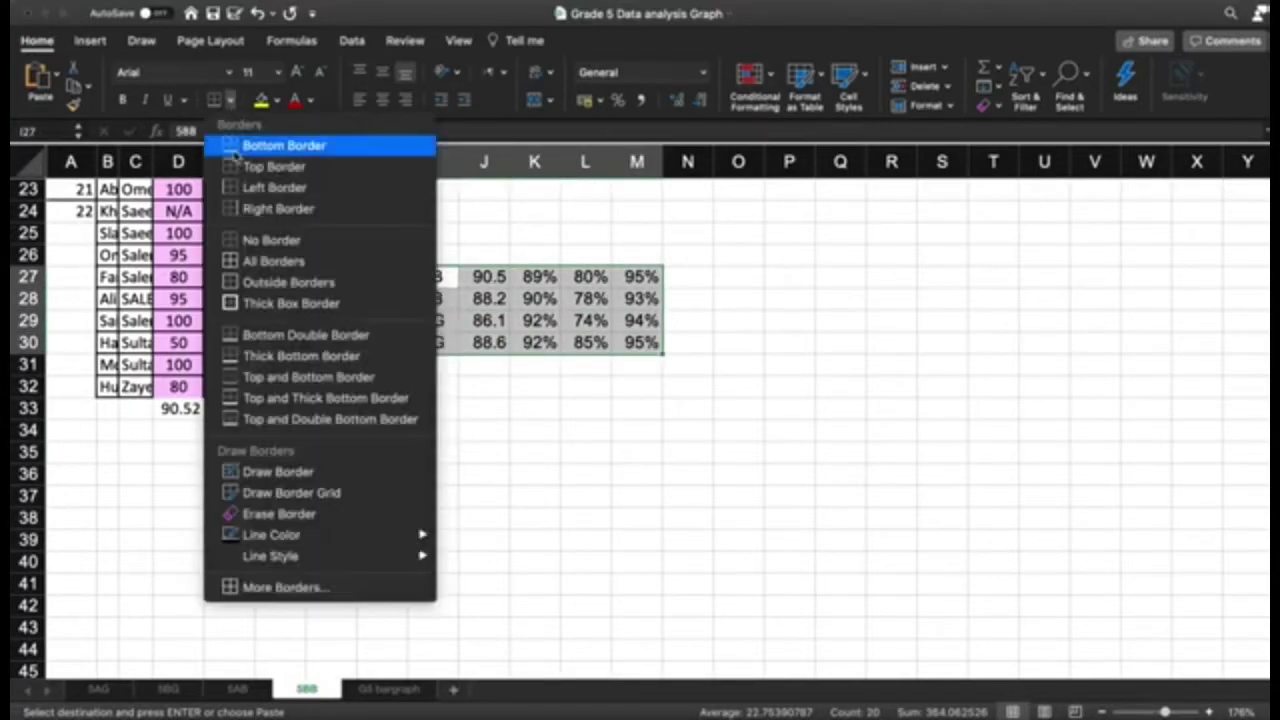
click(280, 261)
click(480, 252)
Enter the column headers MT, KN, SK and Reas in J26:M26.
text(MT)
click(531, 254)
text(S)
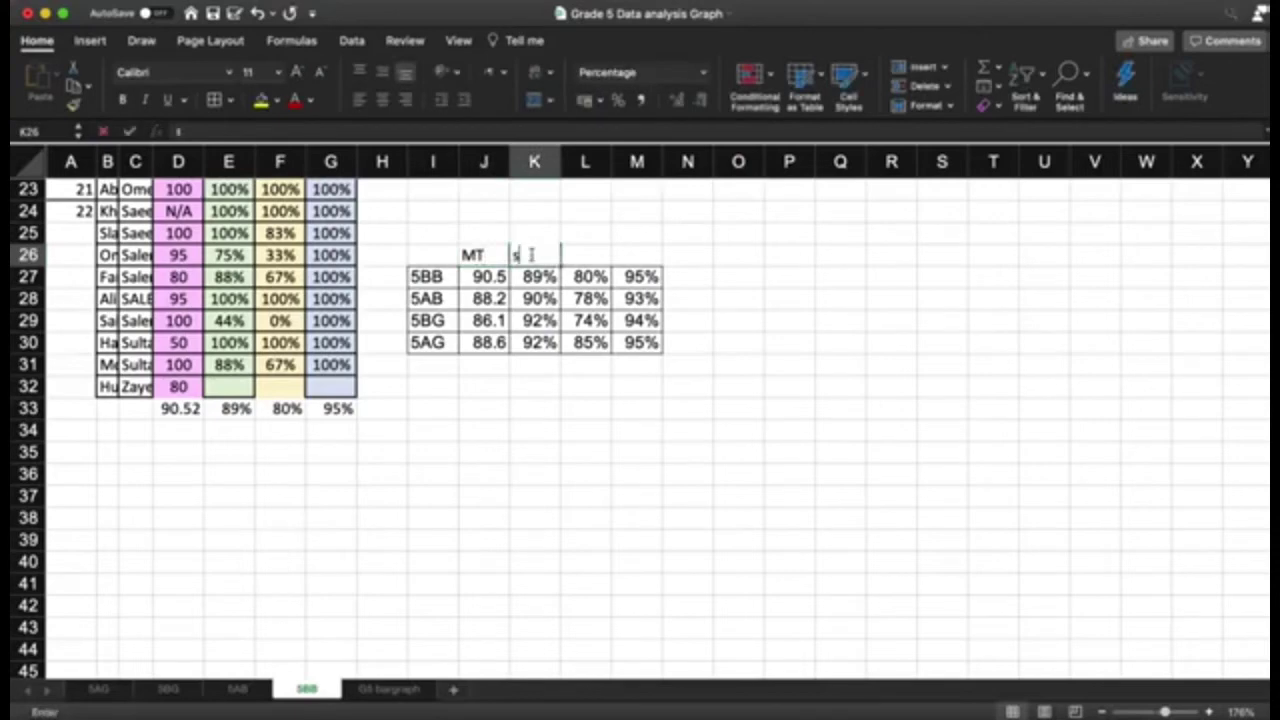
text(K)
click(591, 249)
click(533, 254)
text(KN)
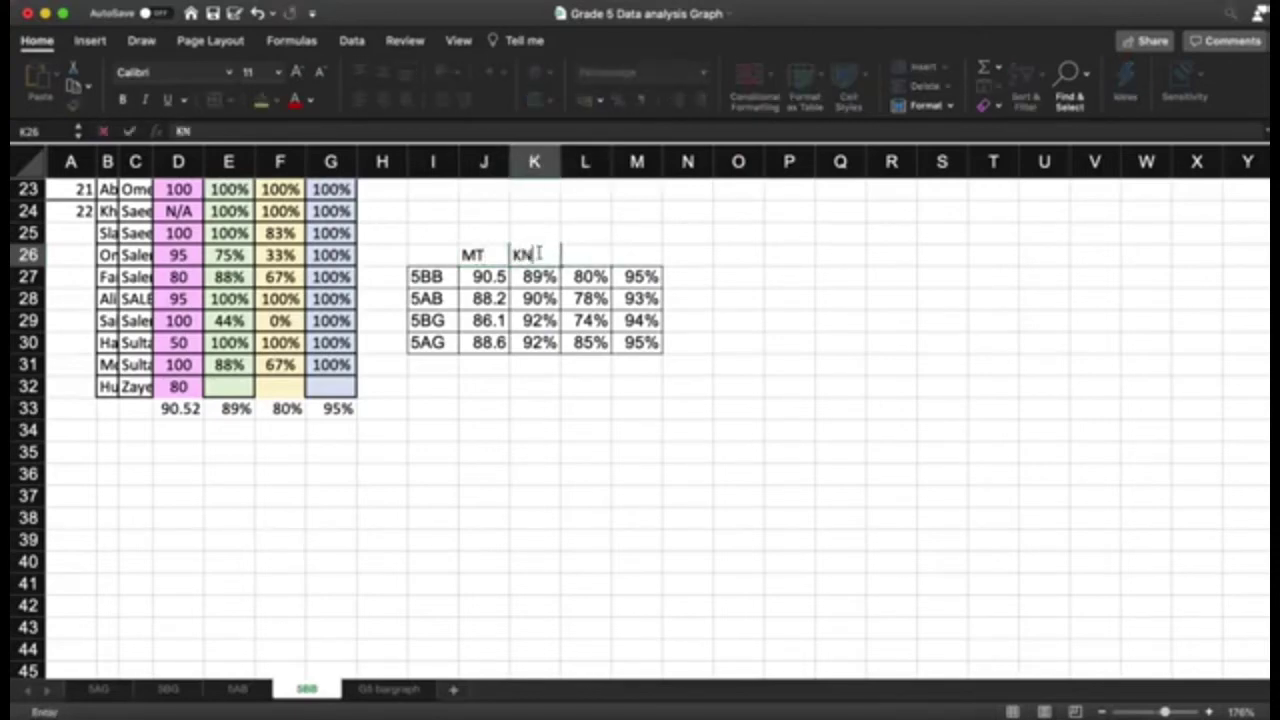
click(592, 254)
text(SK)
click(631, 256)
text(Reas)
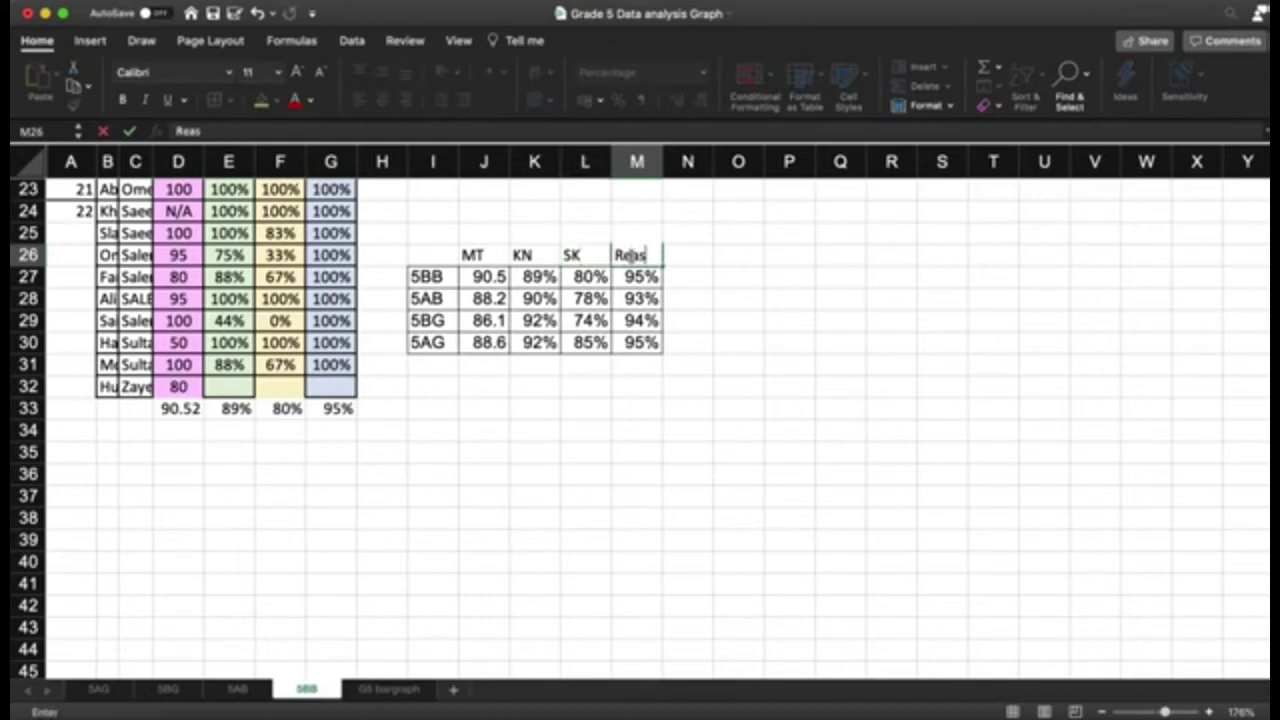
key(Return)
click(617, 342)
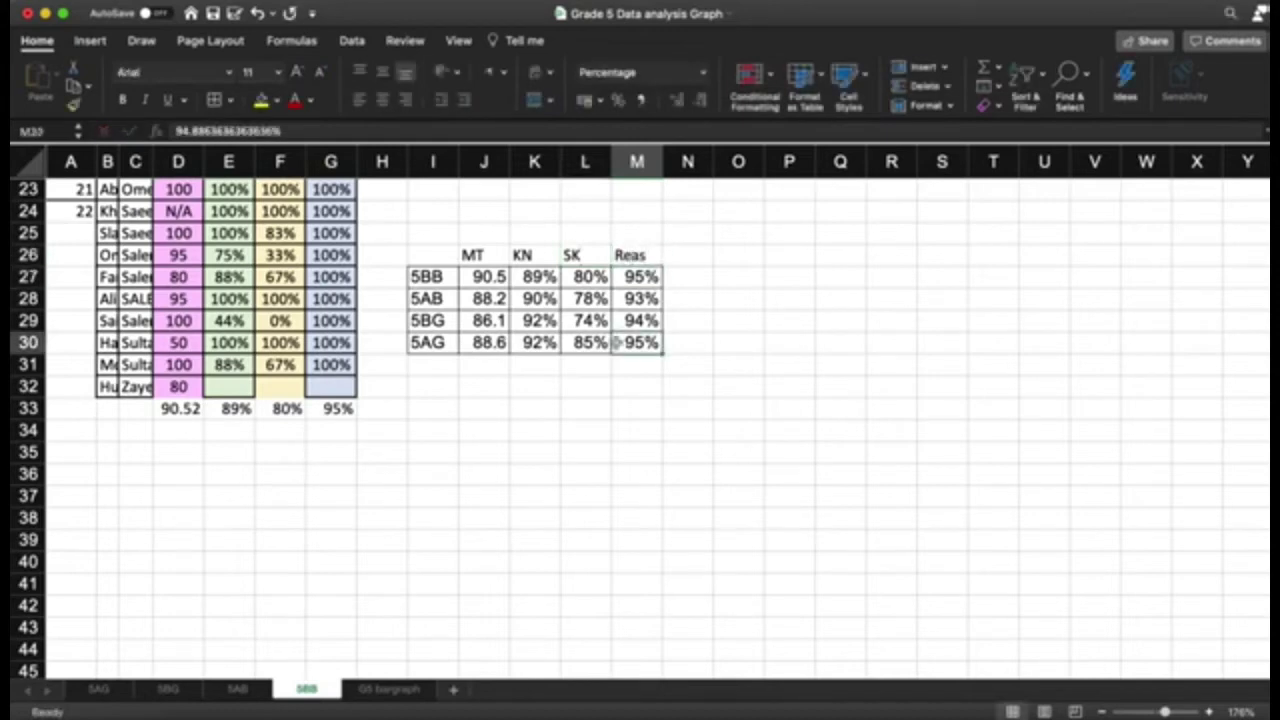
drag(435, 256, 637, 342)
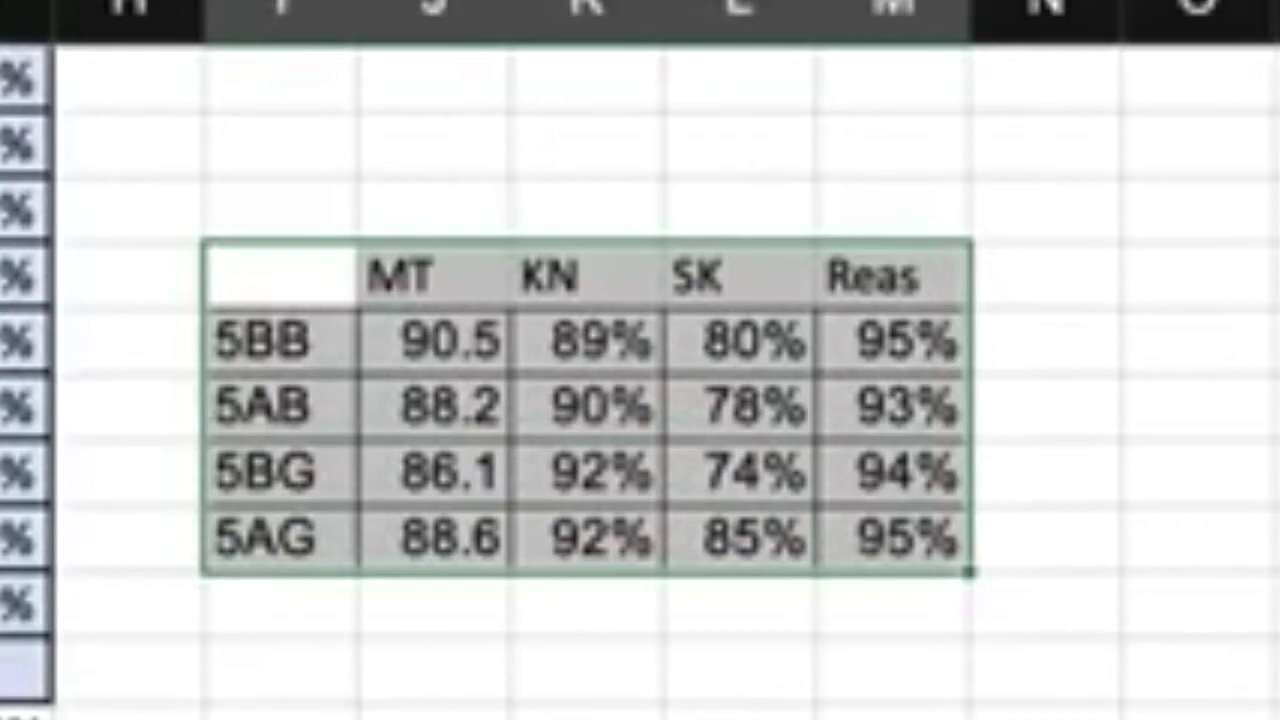
click(345, 337)
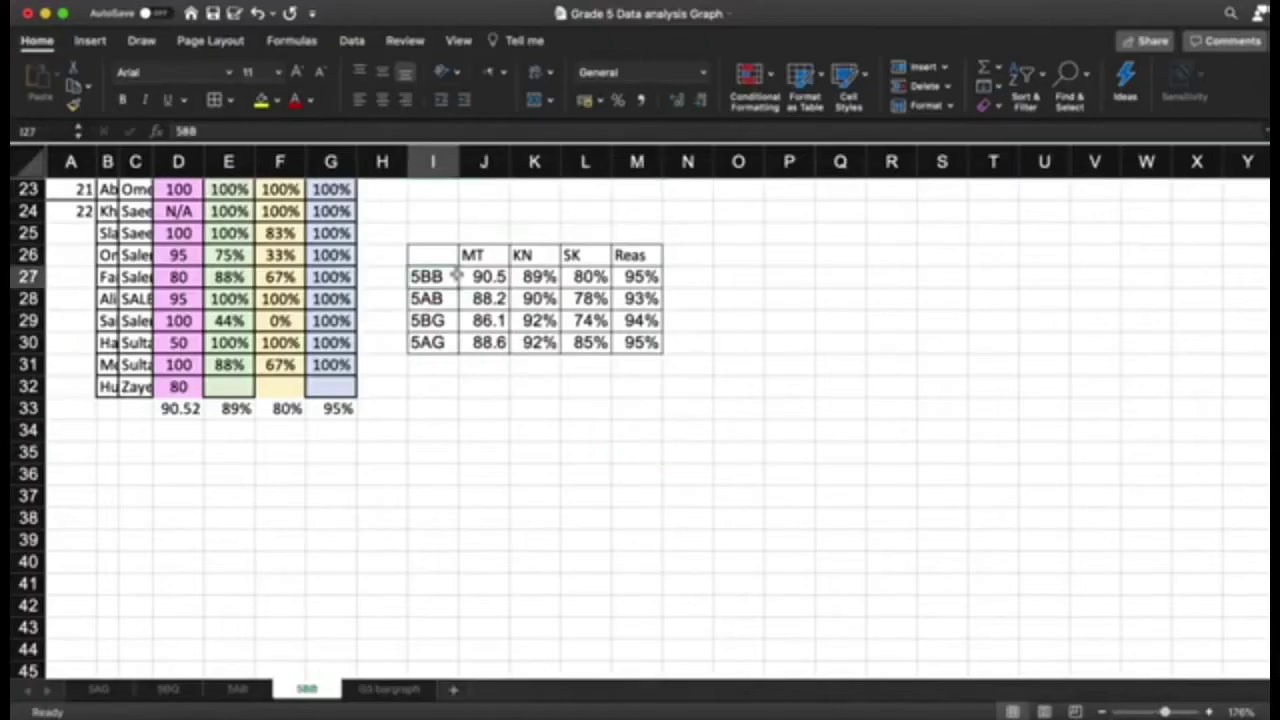
Copy the bordered summary table I26:M30 together with its header row.
click(440, 259)
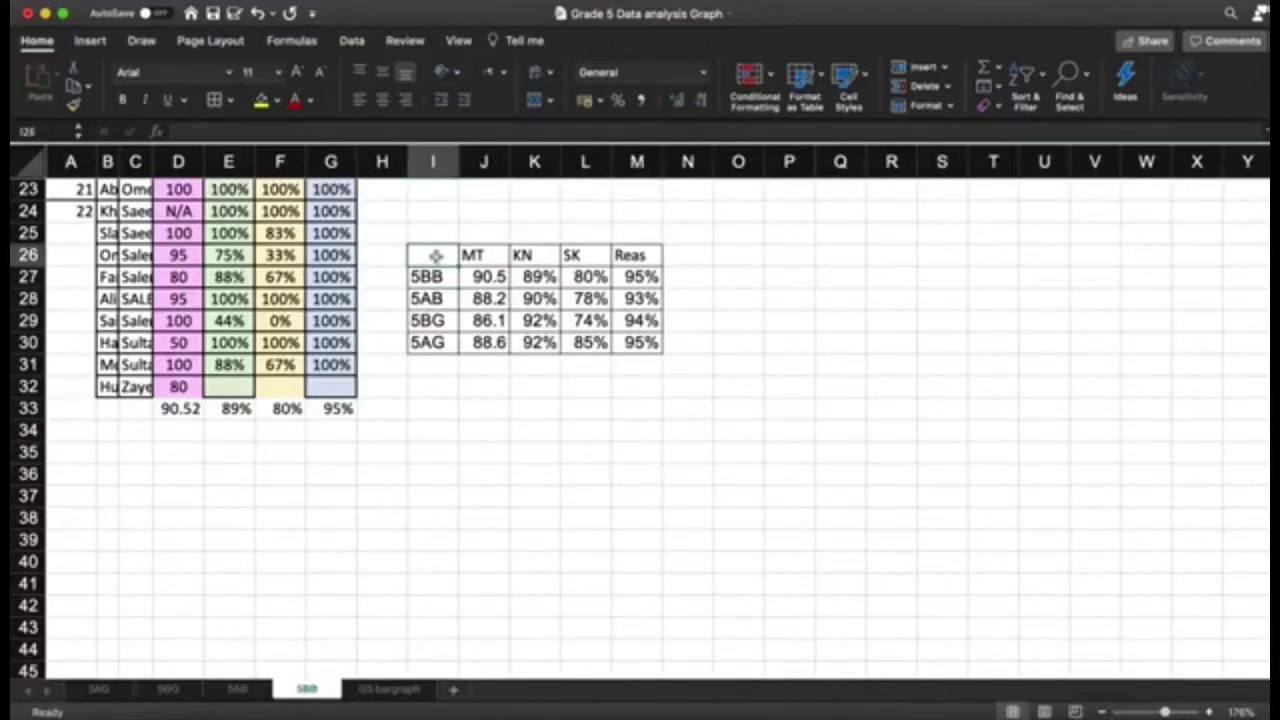
click(562, 413)
mouse_move(448, 247)
mouse_down()
mouse_move(458, 272)
mouse_move(638, 347)
mouse_up()
key(super+c)
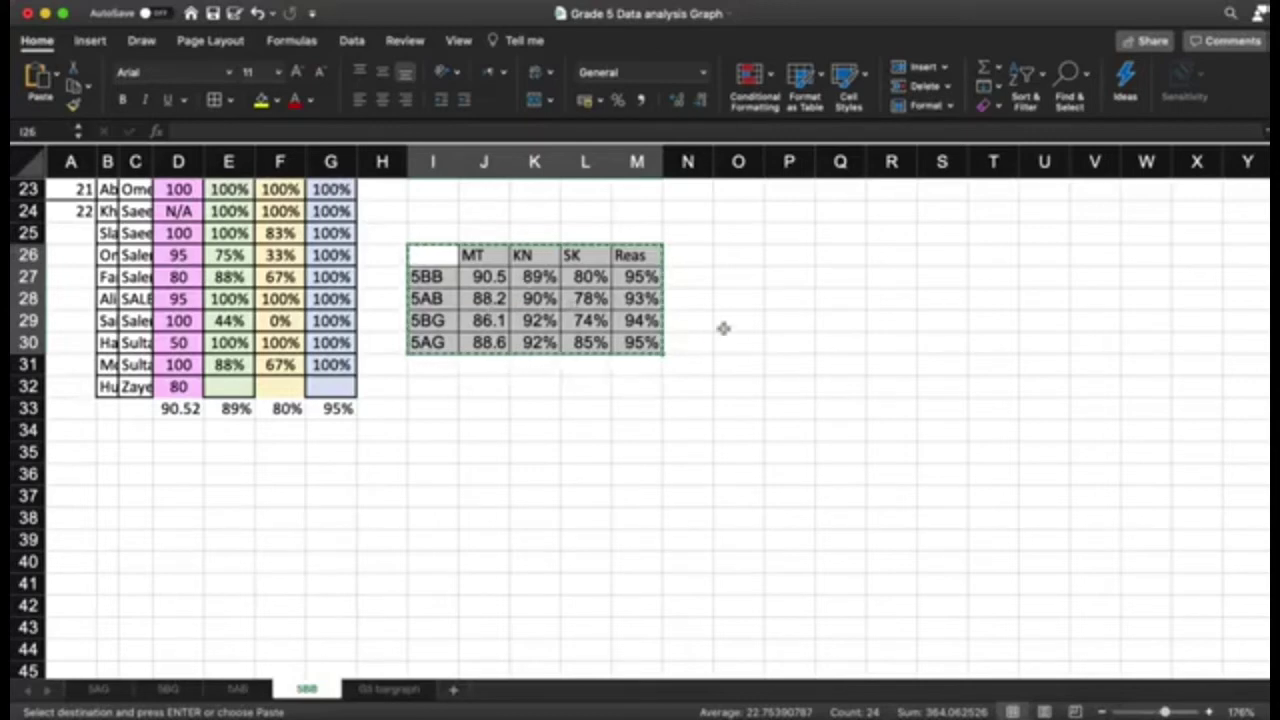
click(734, 292)
click(737, 280)
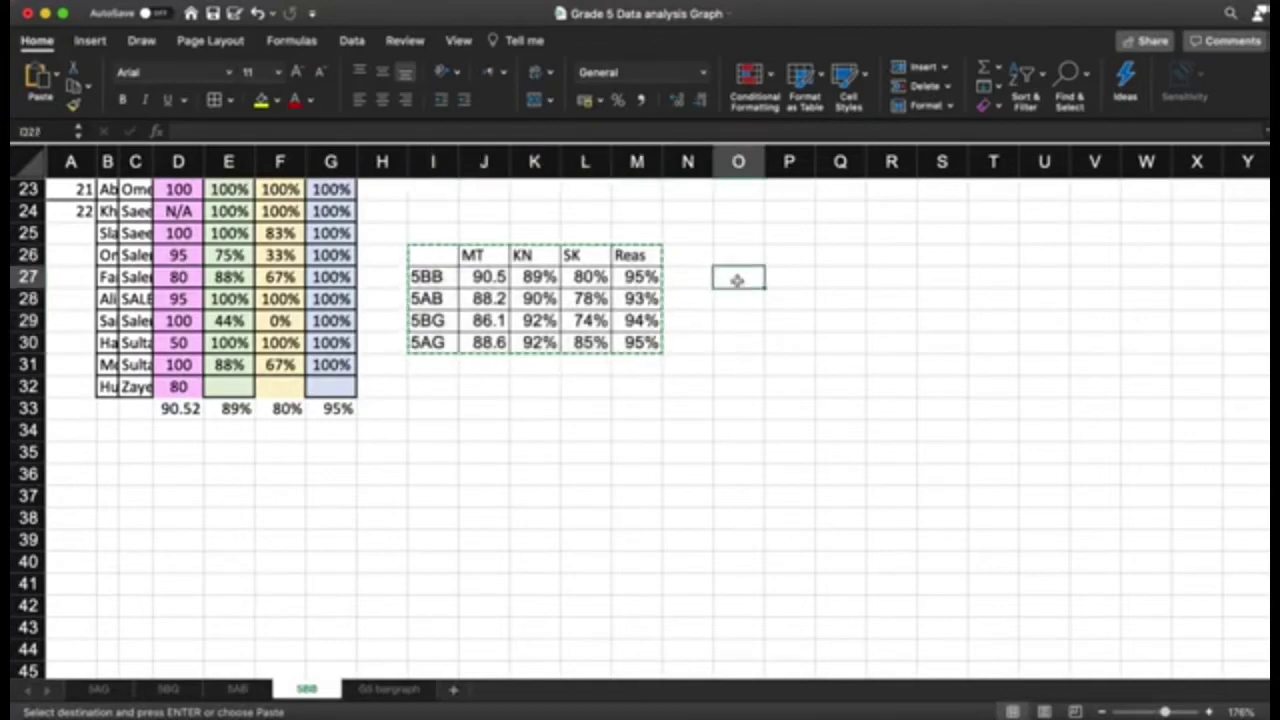
Paste the copied summary table at O27 with Transpose turned on in Paste Special.
right_click(740, 285)
mouse_move(823, 340)
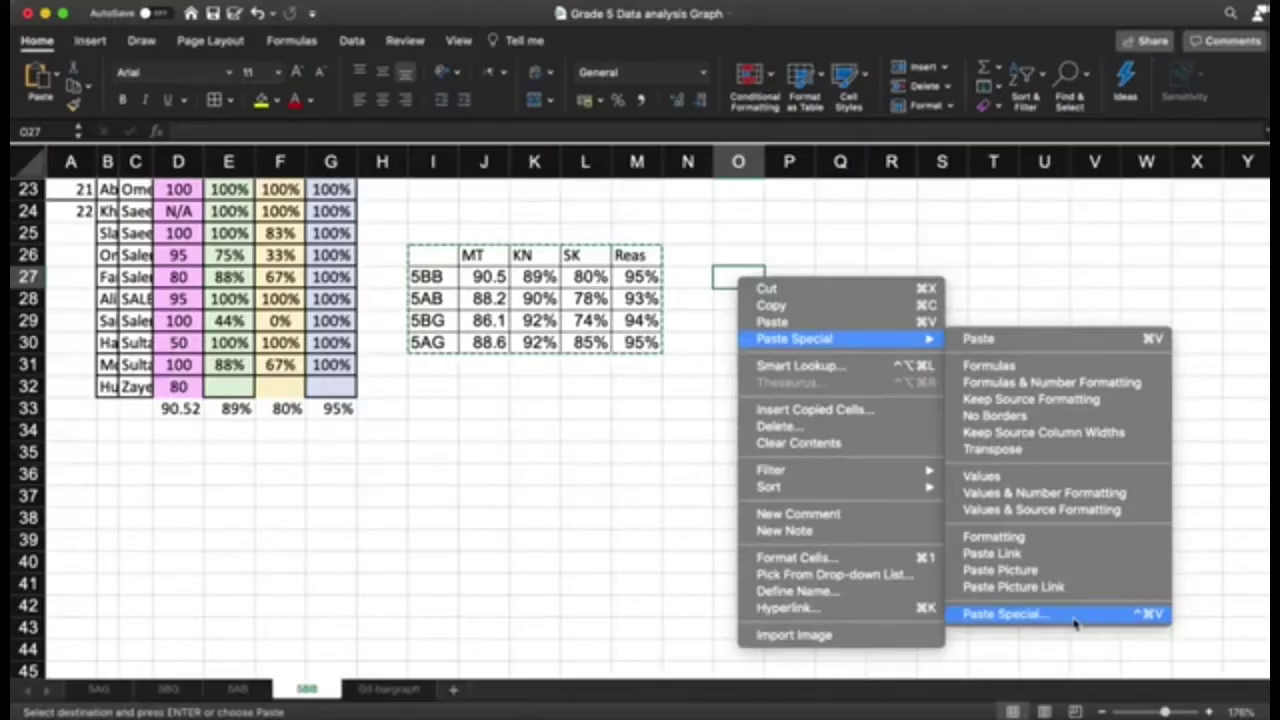
click(1005, 614)
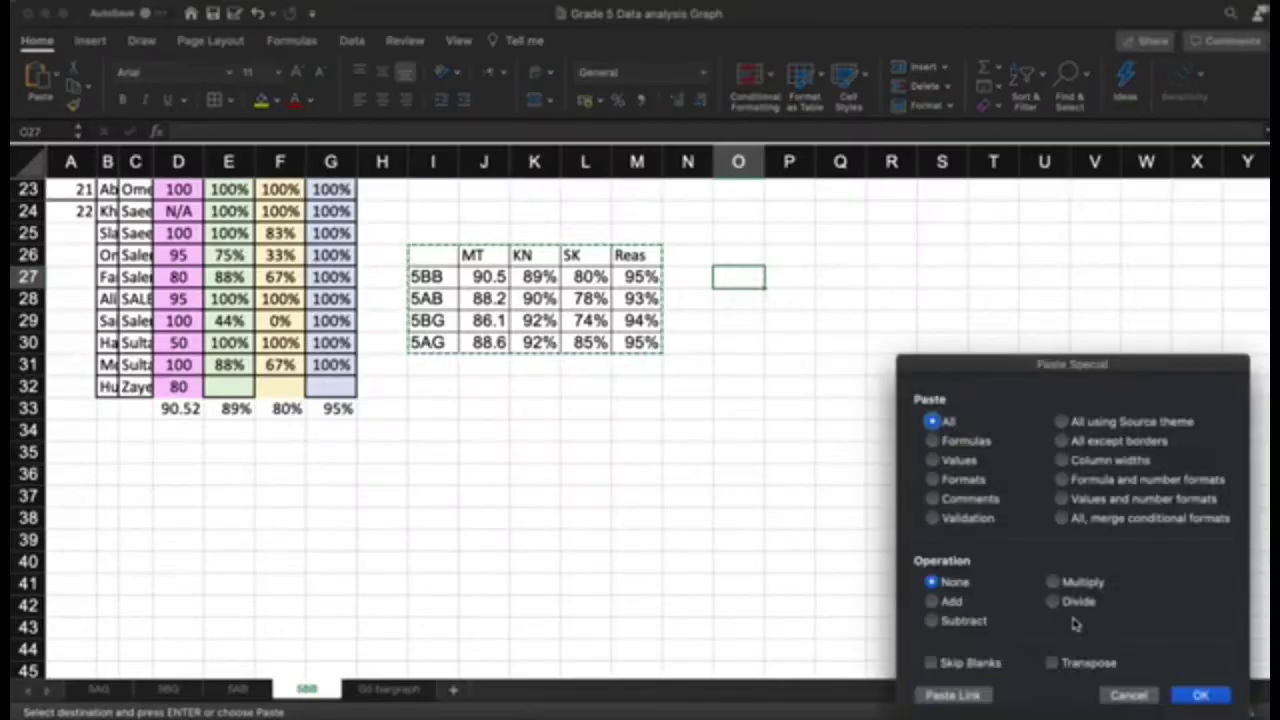
drag(1062, 363, 930, 155)
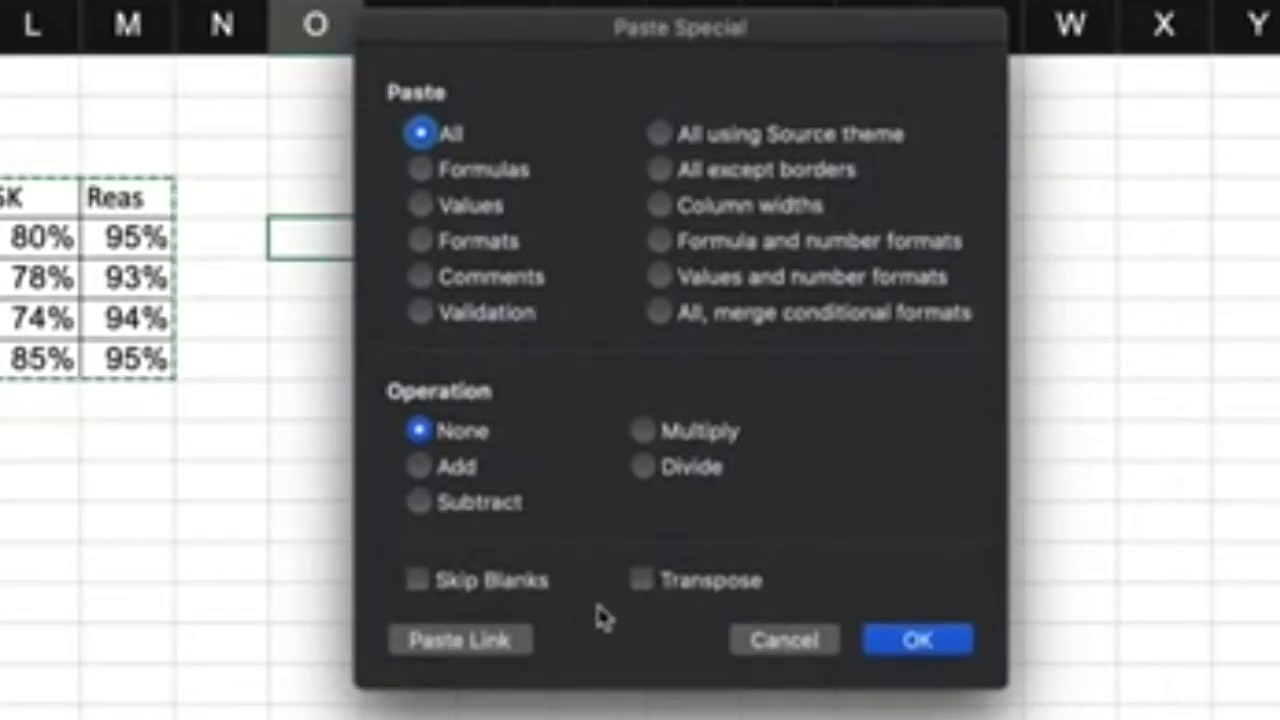
click(645, 584)
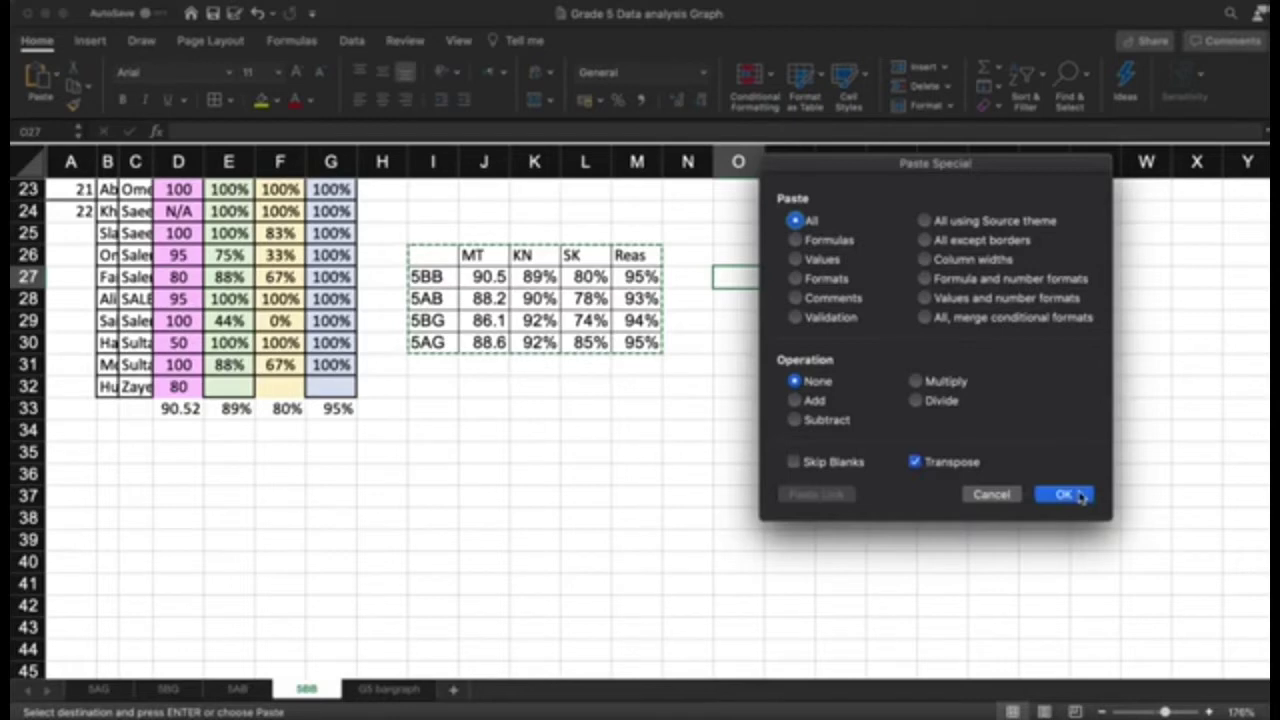
click(945, 640)
Select the class names row and the MT row of the transposed table.
click(770, 398)
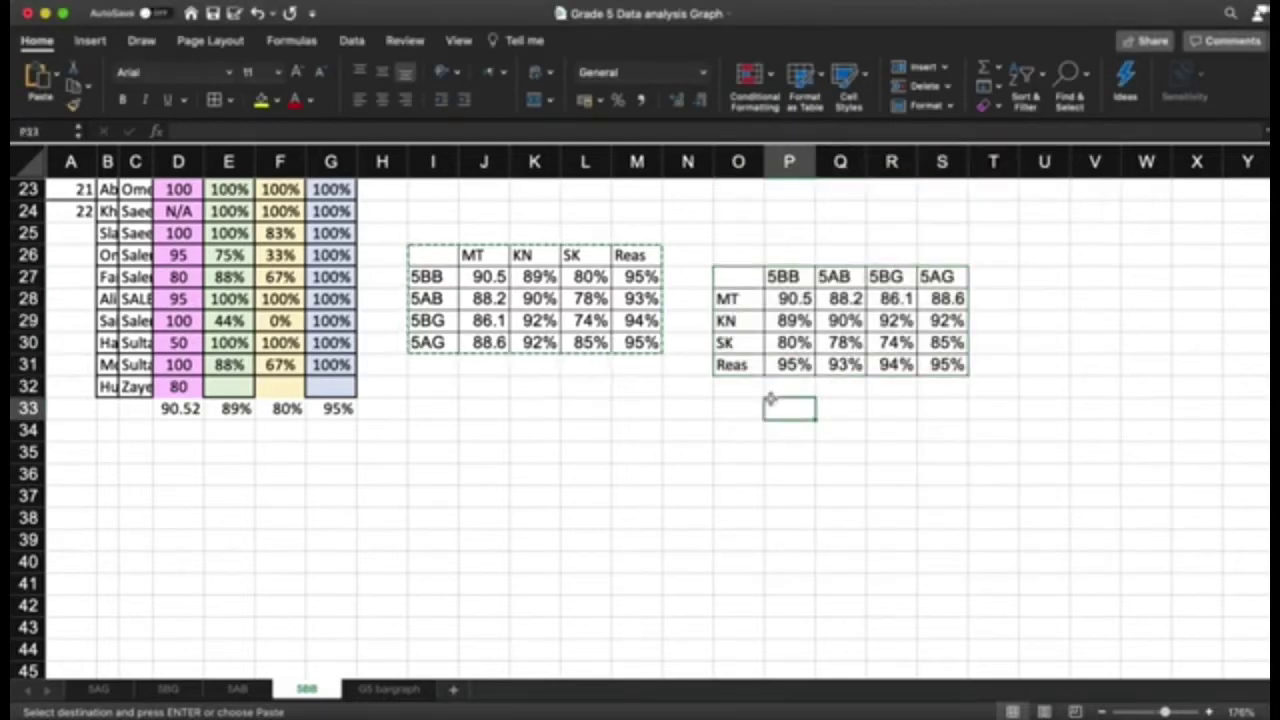
click(758, 277)
click(772, 278)
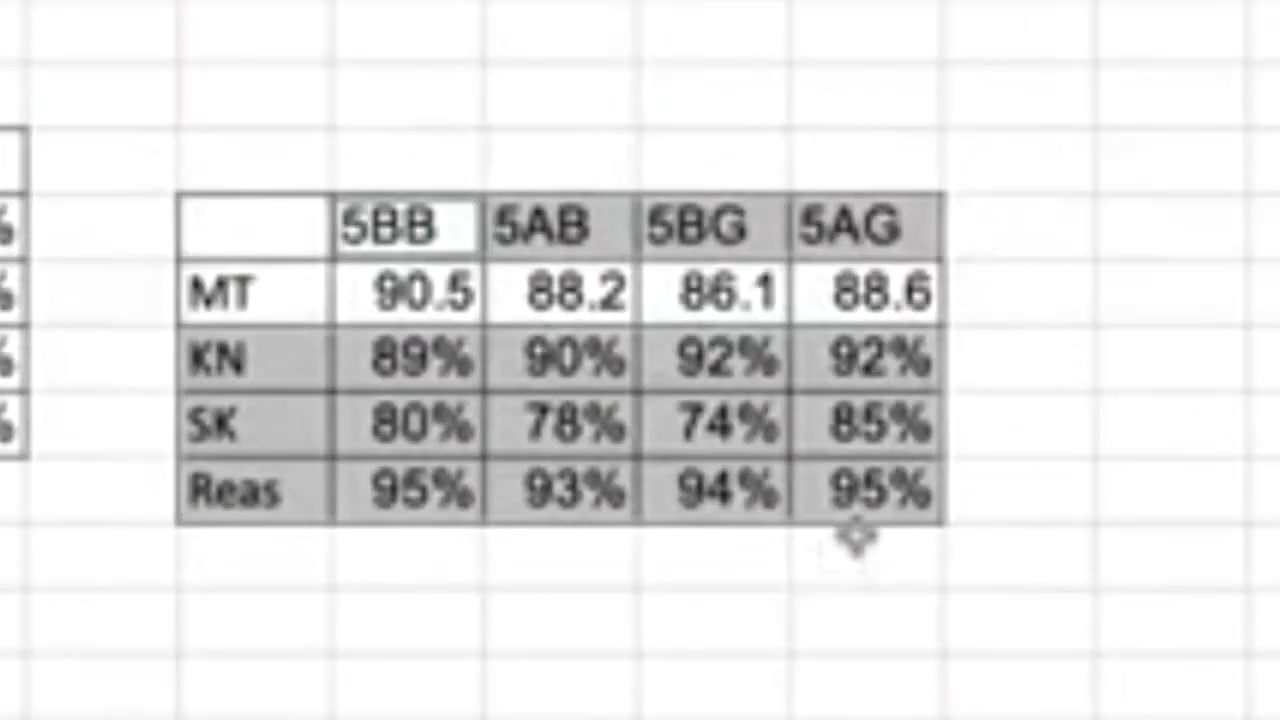
click(567, 597)
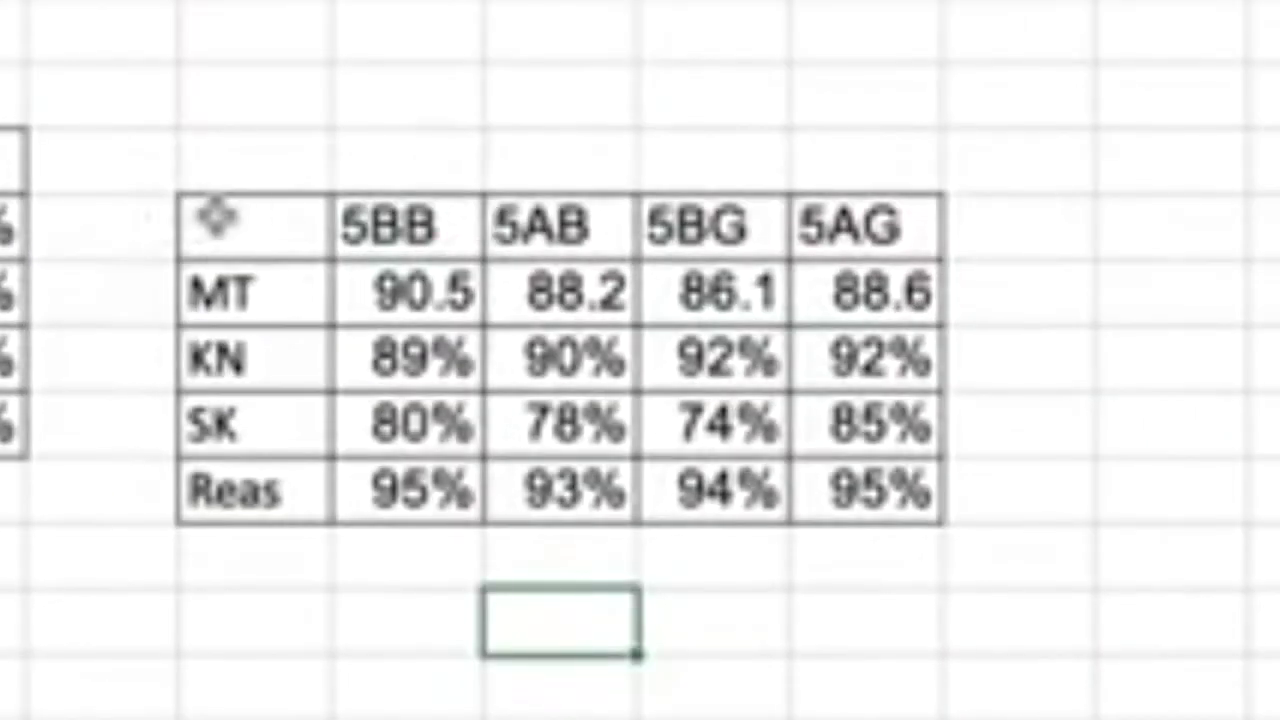
drag(215, 218, 872, 291)
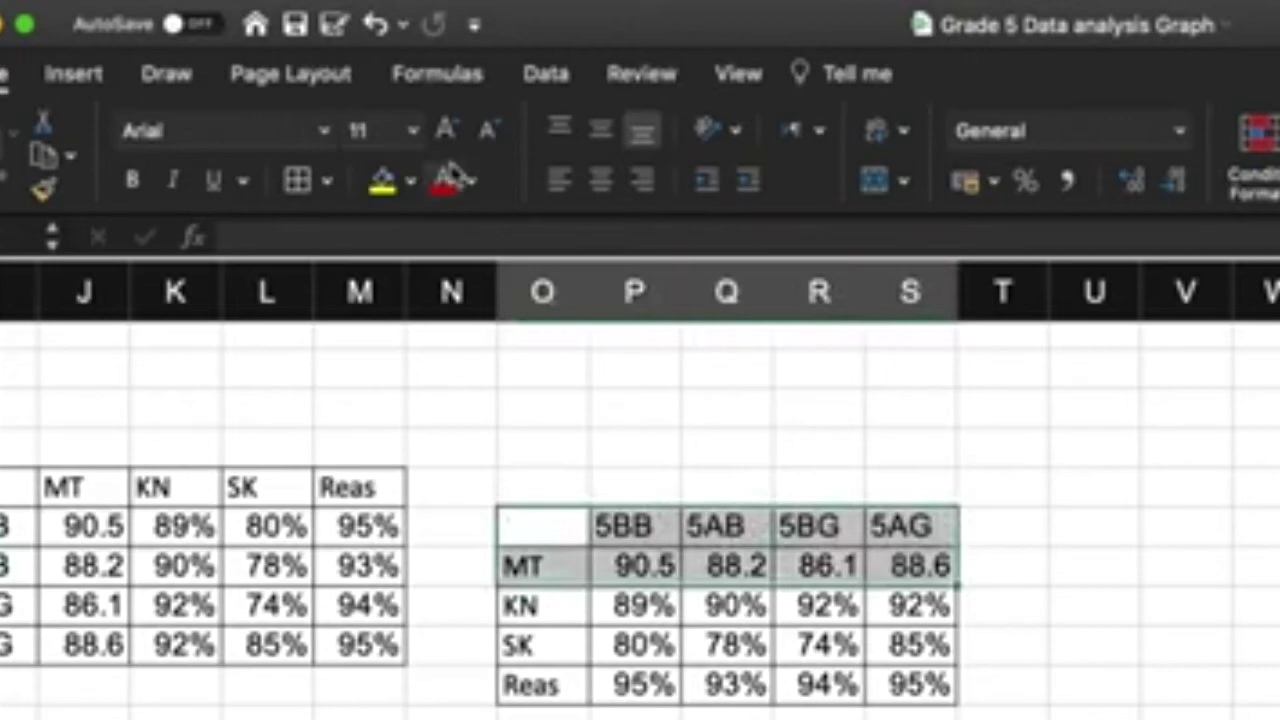
Insert a clustered column chart of MT for 5BB, 5AB, 5BG and 5AG with a gradient, data-labelled style.
click(66, 76)
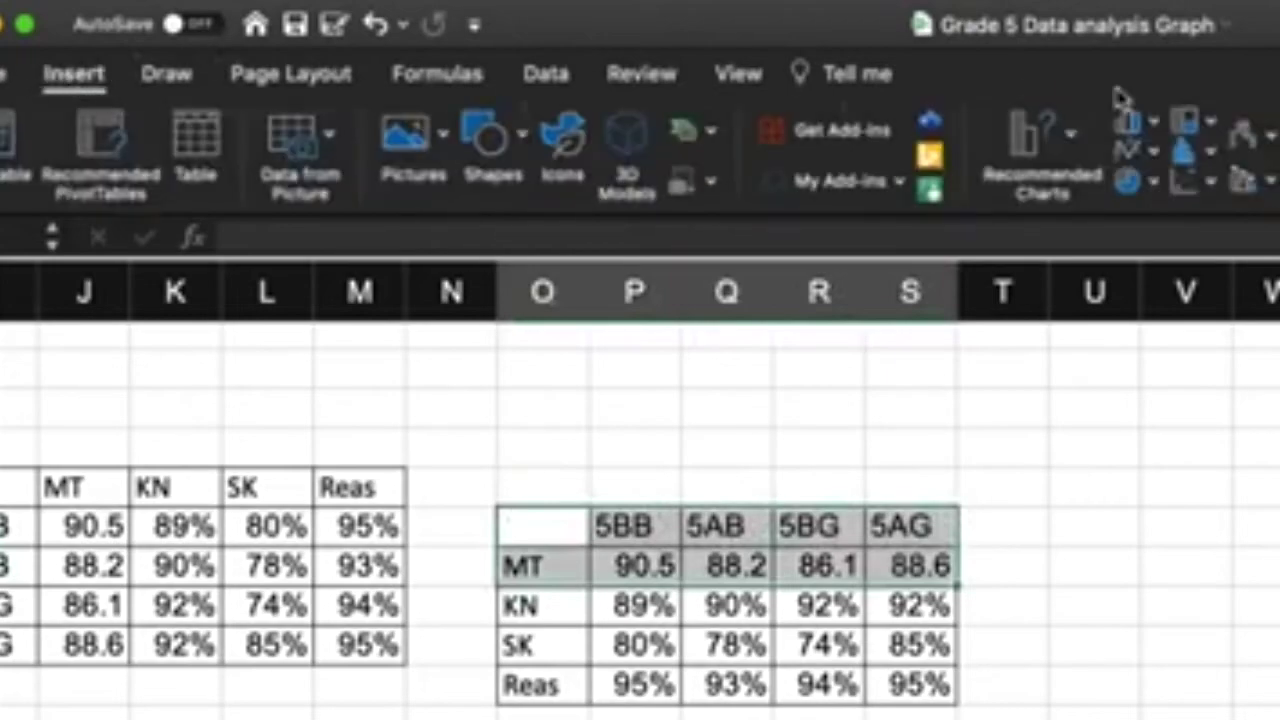
click(1130, 121)
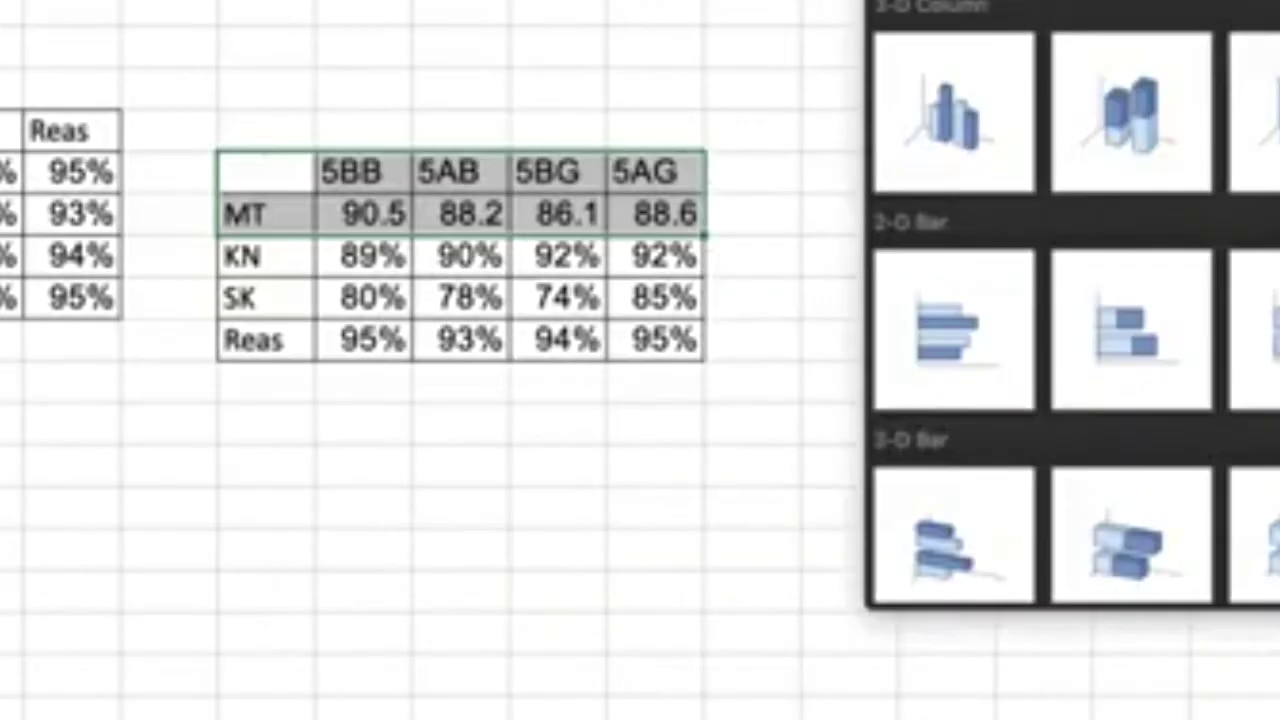
click(953, 3)
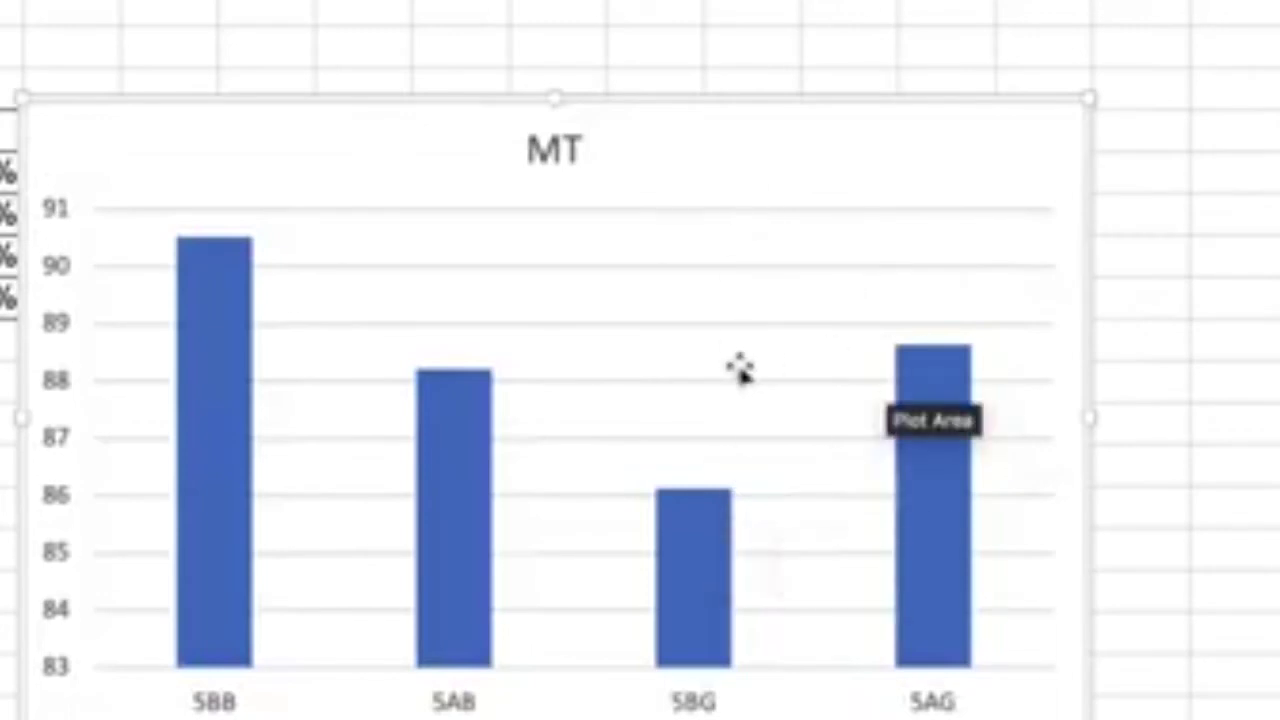
click(837, 349)
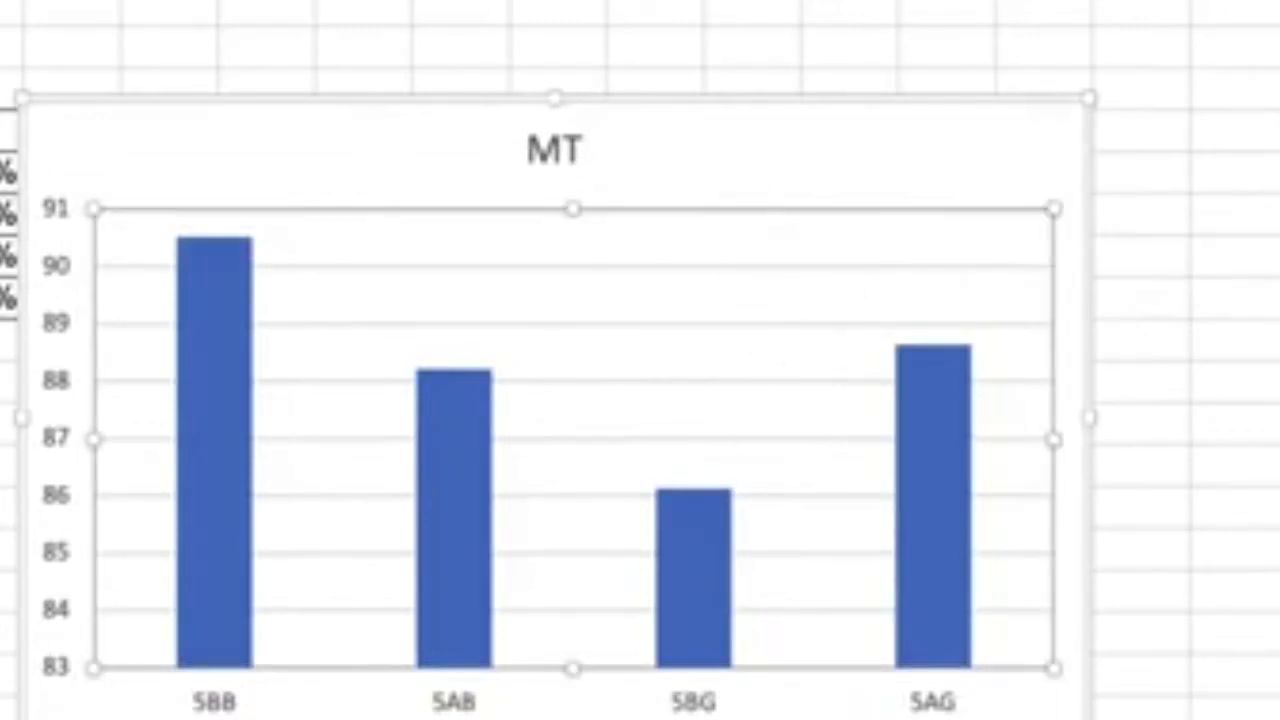
click(594, 90)
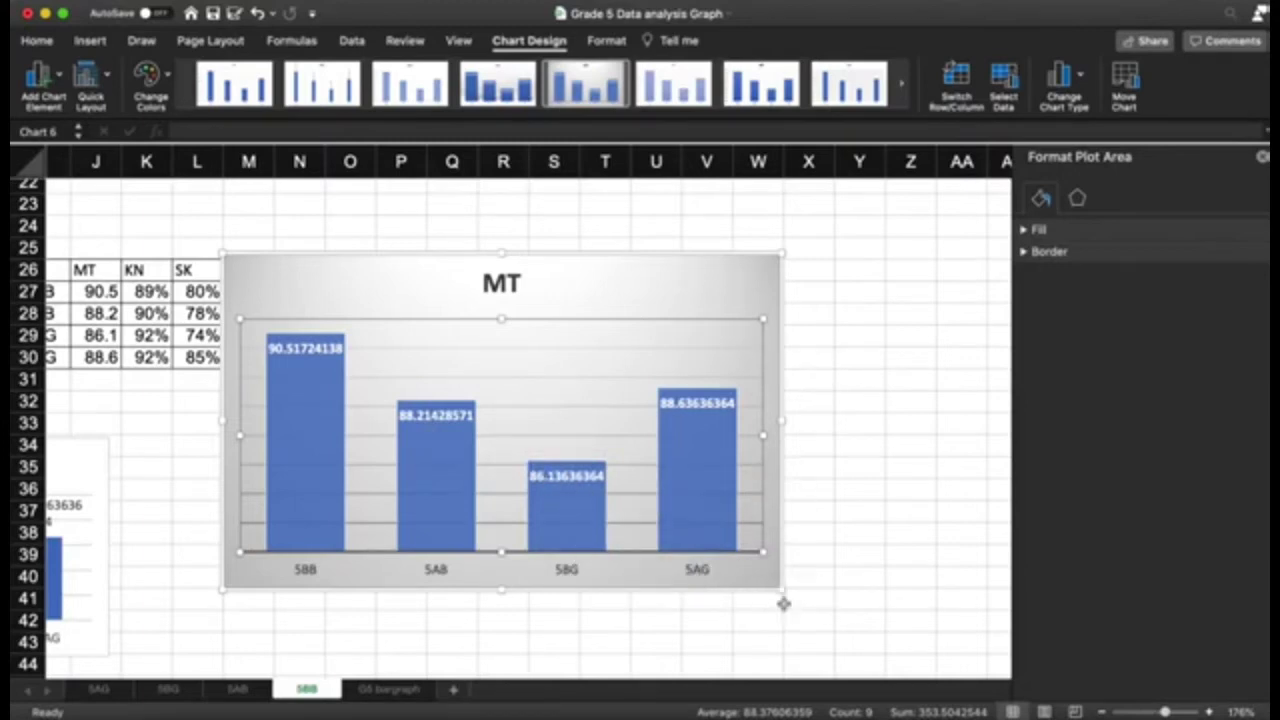
Shrink the MT chart and reposition it directly beneath the original class table.
drag(781, 589, 691, 577)
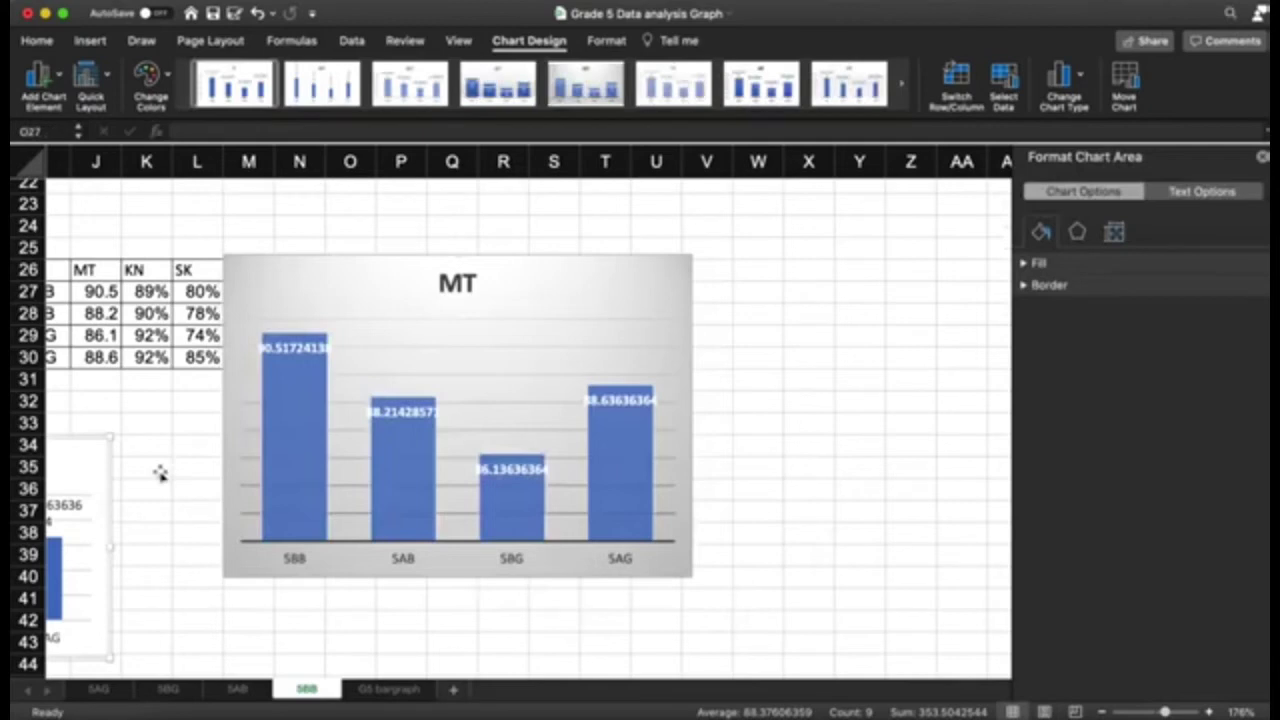
click(90, 448)
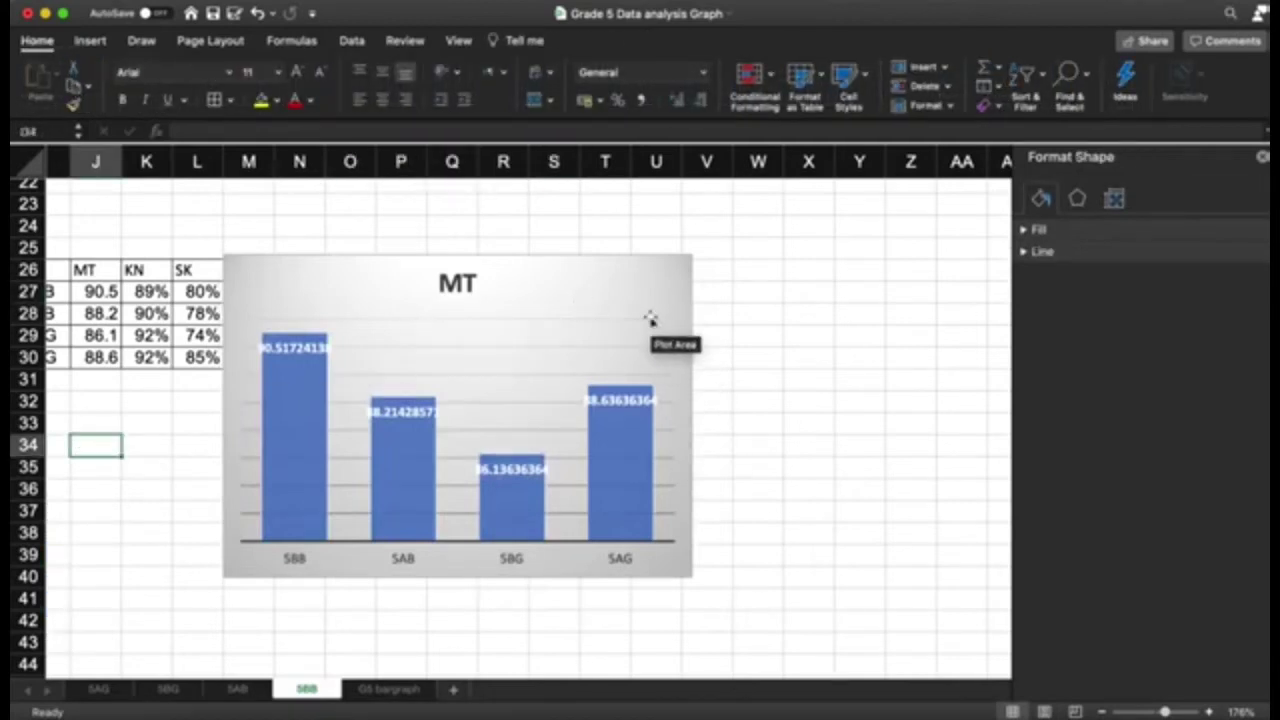
drag(674, 286, 477, 437)
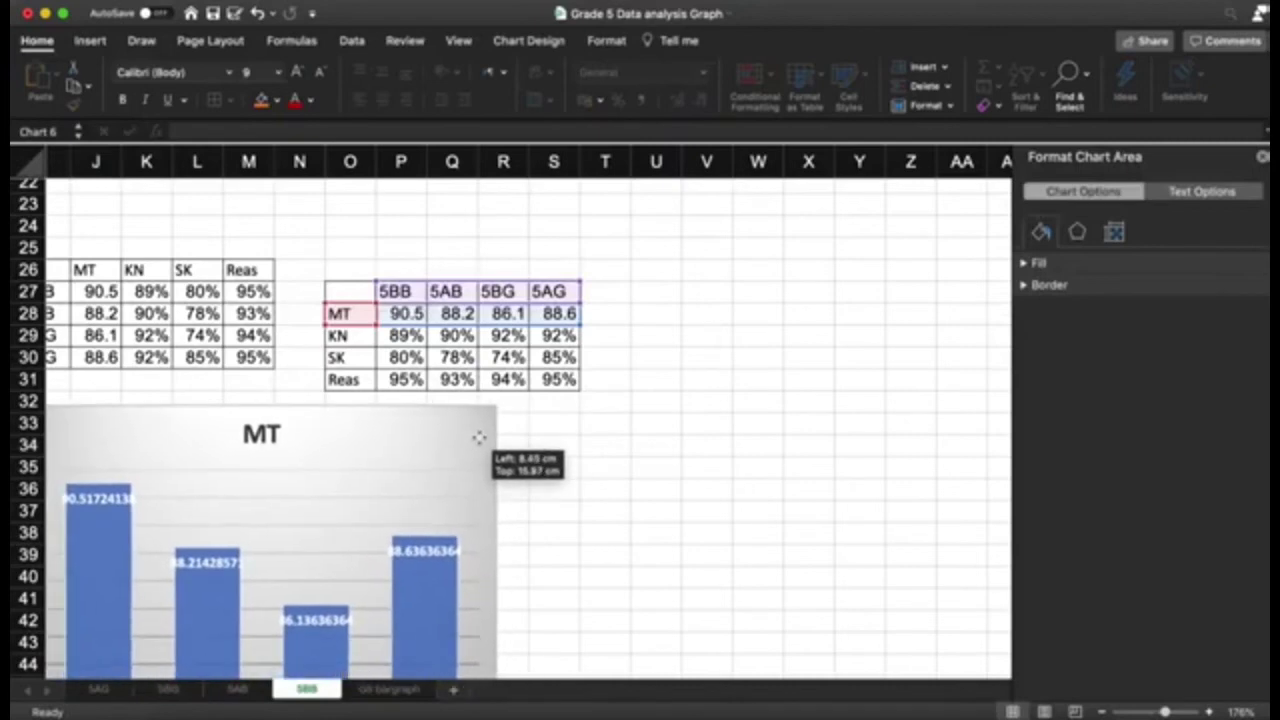
scroll(577, 437, down, 5)
scroll(576, 435, up, 2)
scroll(576, 435, left, 2)
drag(574, 434, 447, 402)
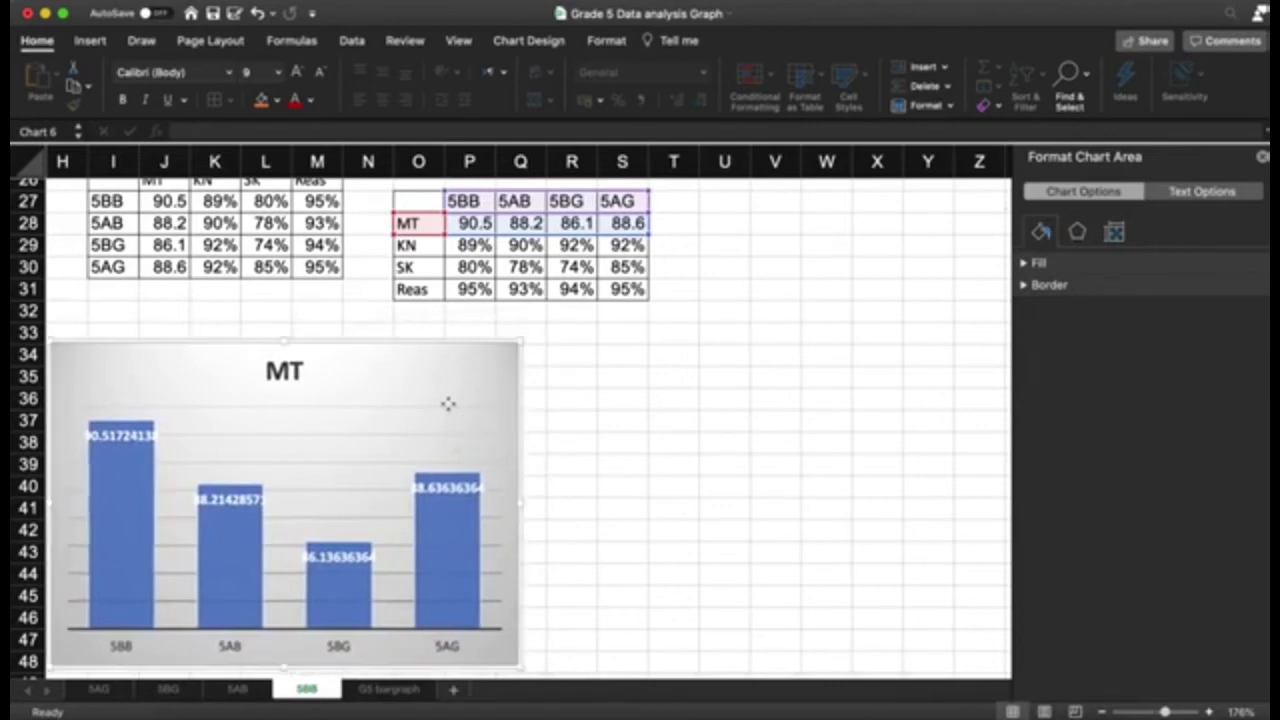
click(661, 395)
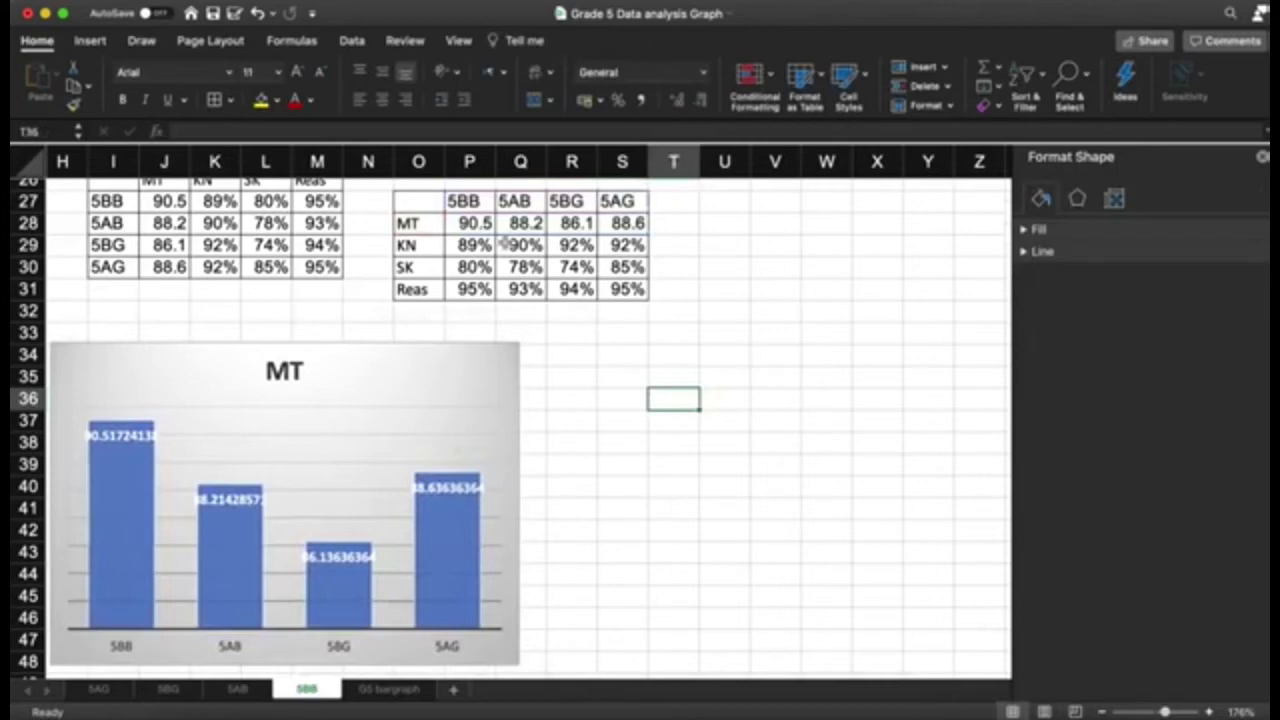
Select the KN, SK and Reas rows plus the class header row of the transposed table.
click(413, 245)
mouse_move(413, 245)
mouse_down()
mouse_move(413, 289)
mouse_move(465, 289)
mouse_move(407, 256)
mouse_up()
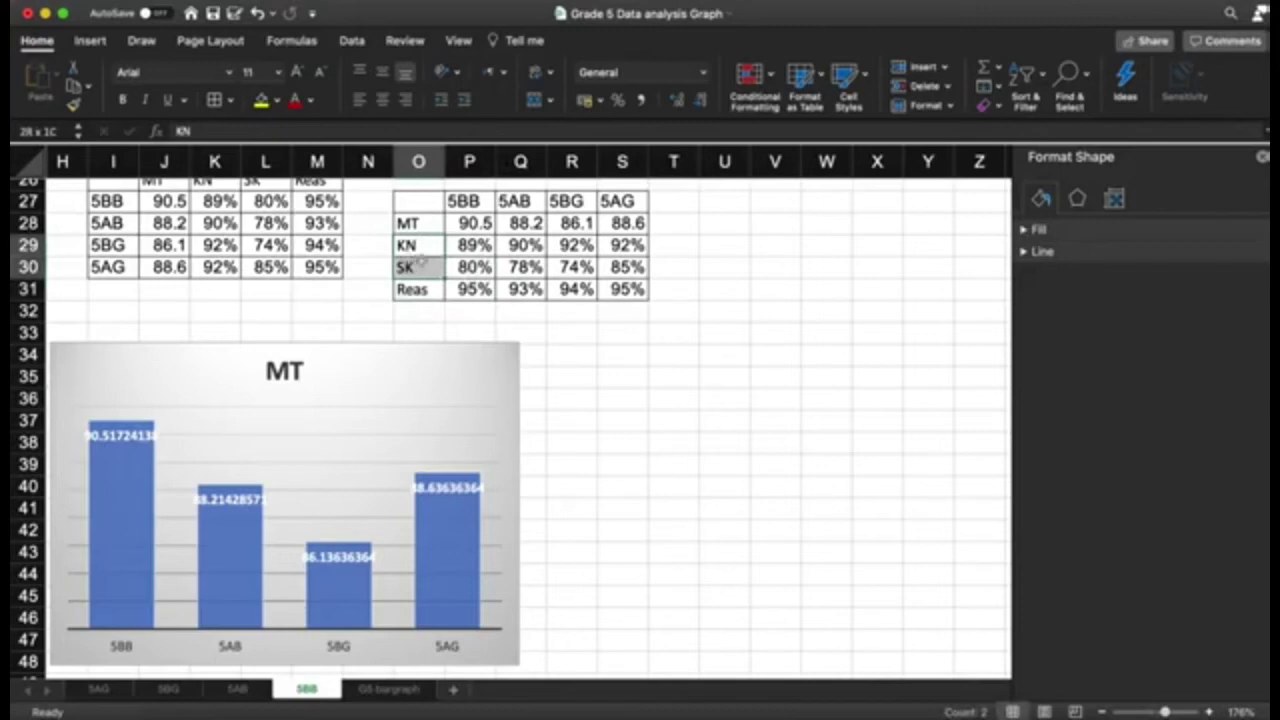
drag(415, 258, 474, 262)
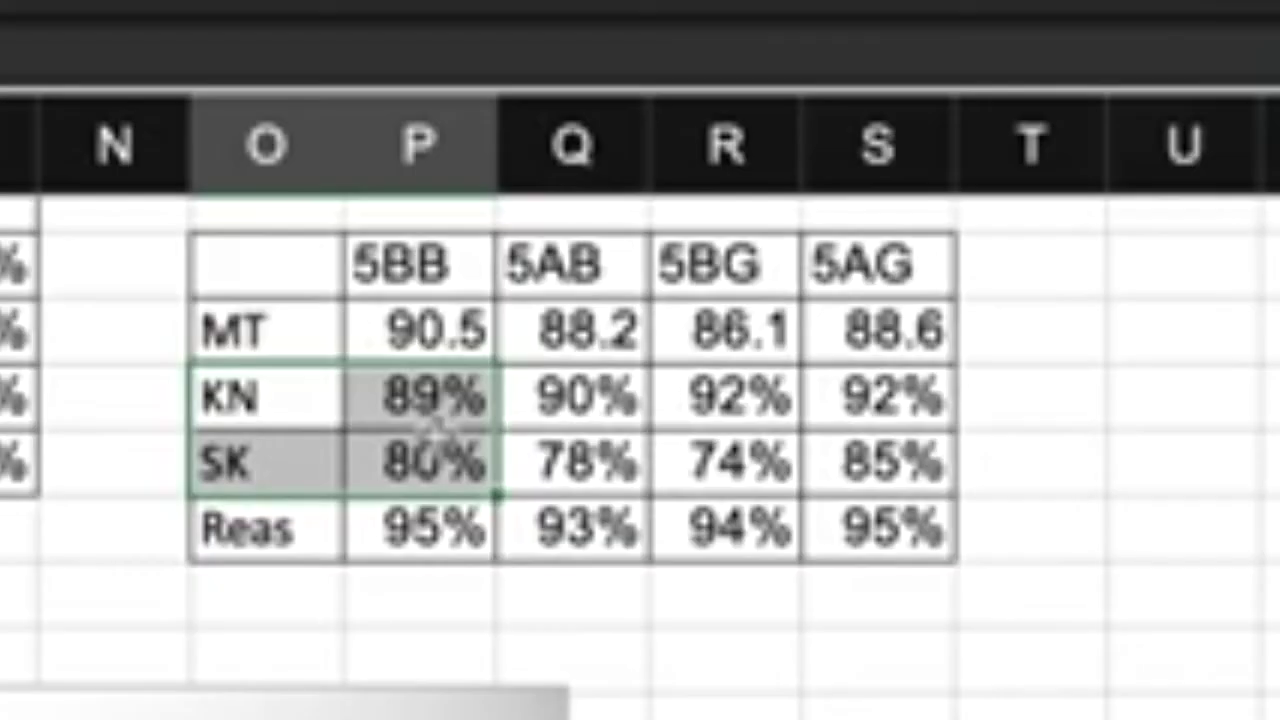
drag(430, 425, 855, 528)
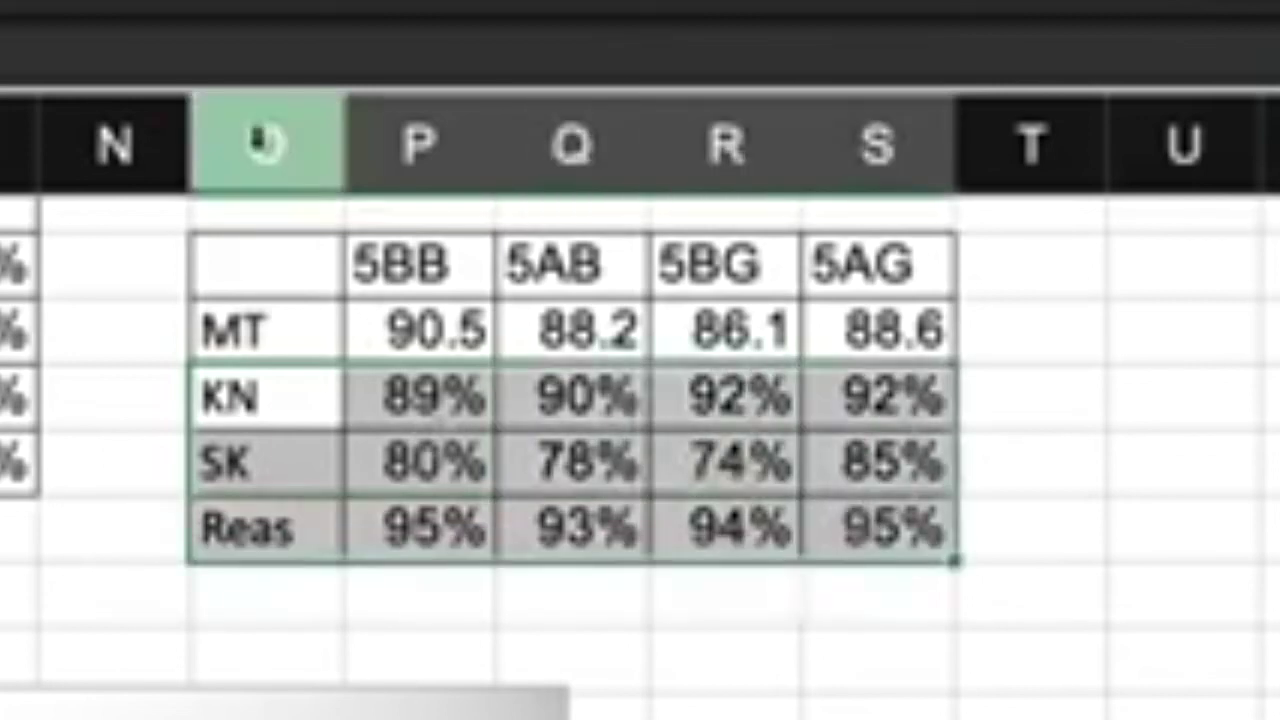
drag(284, 258, 865, 248)
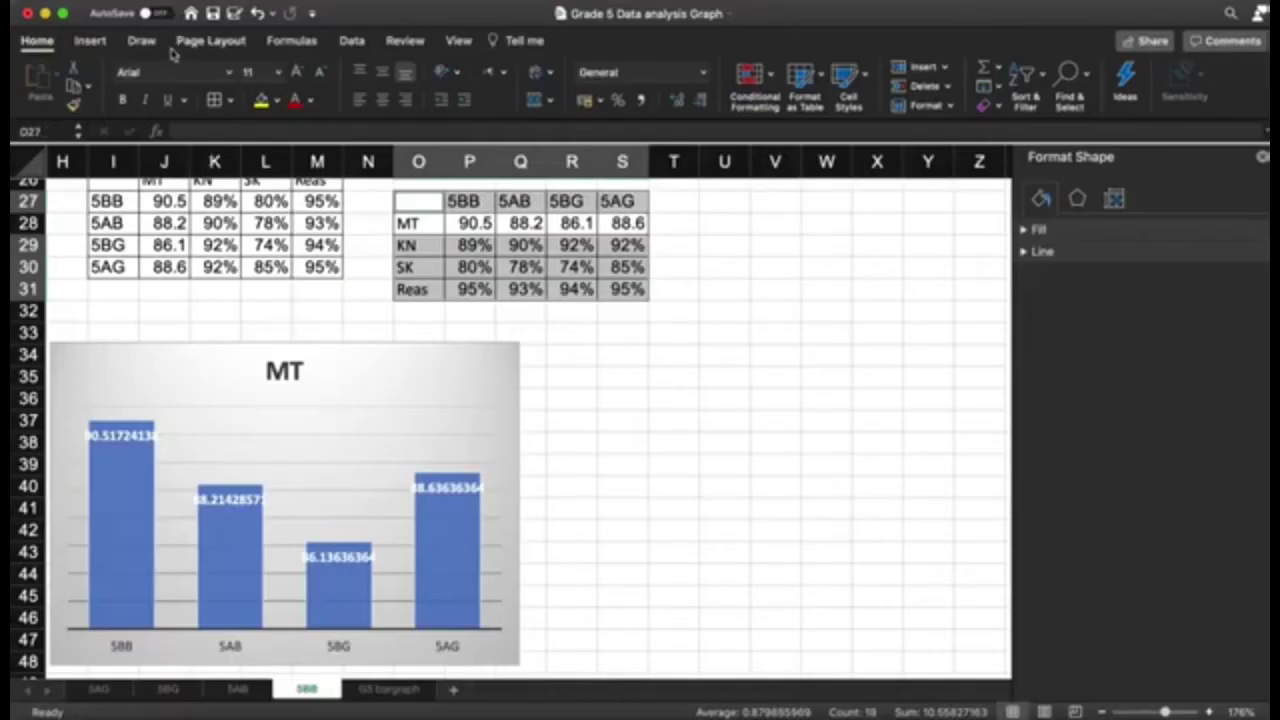
Insert a clustered column chart of the selection and place it beside the MT chart.
click(90, 40)
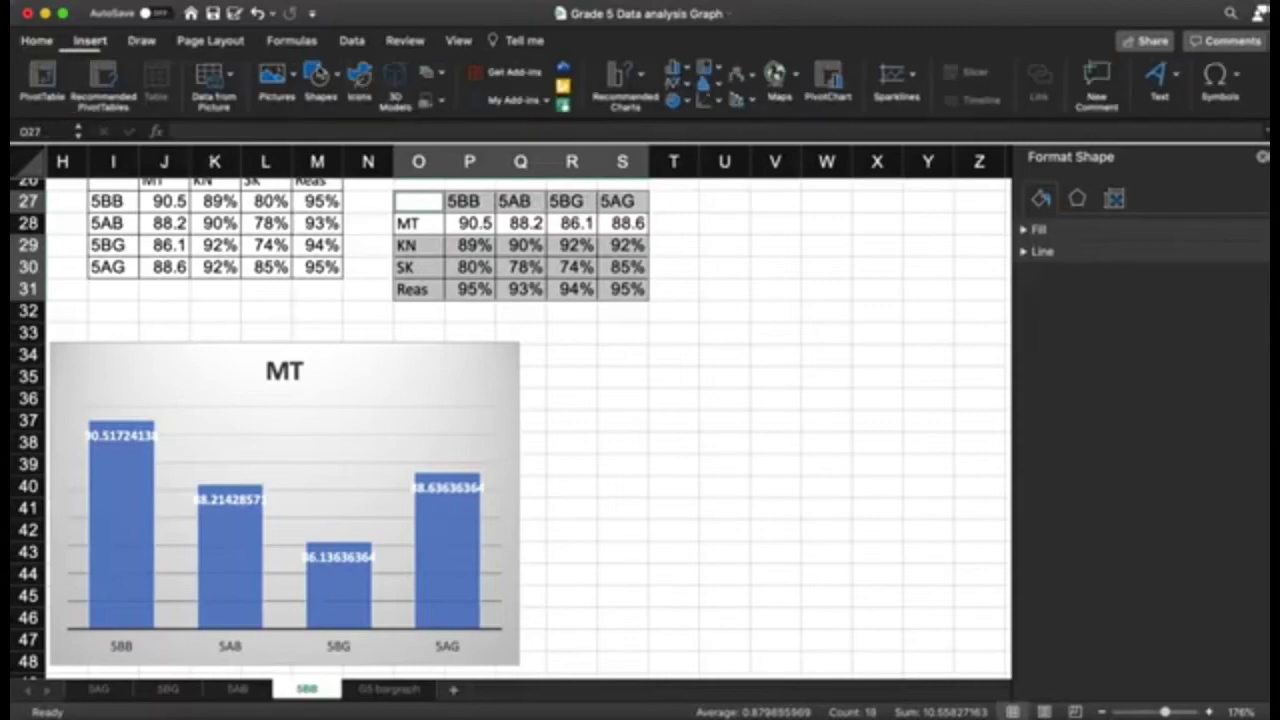
click(678, 72)
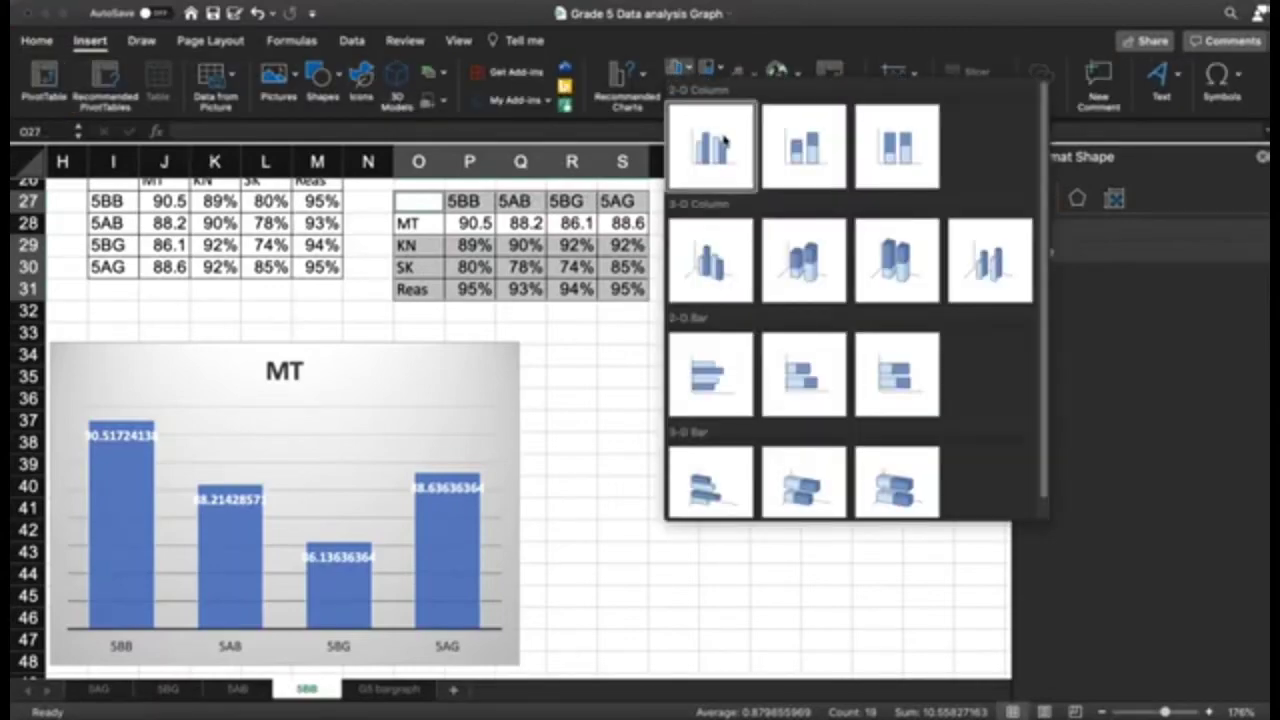
click(724, 140)
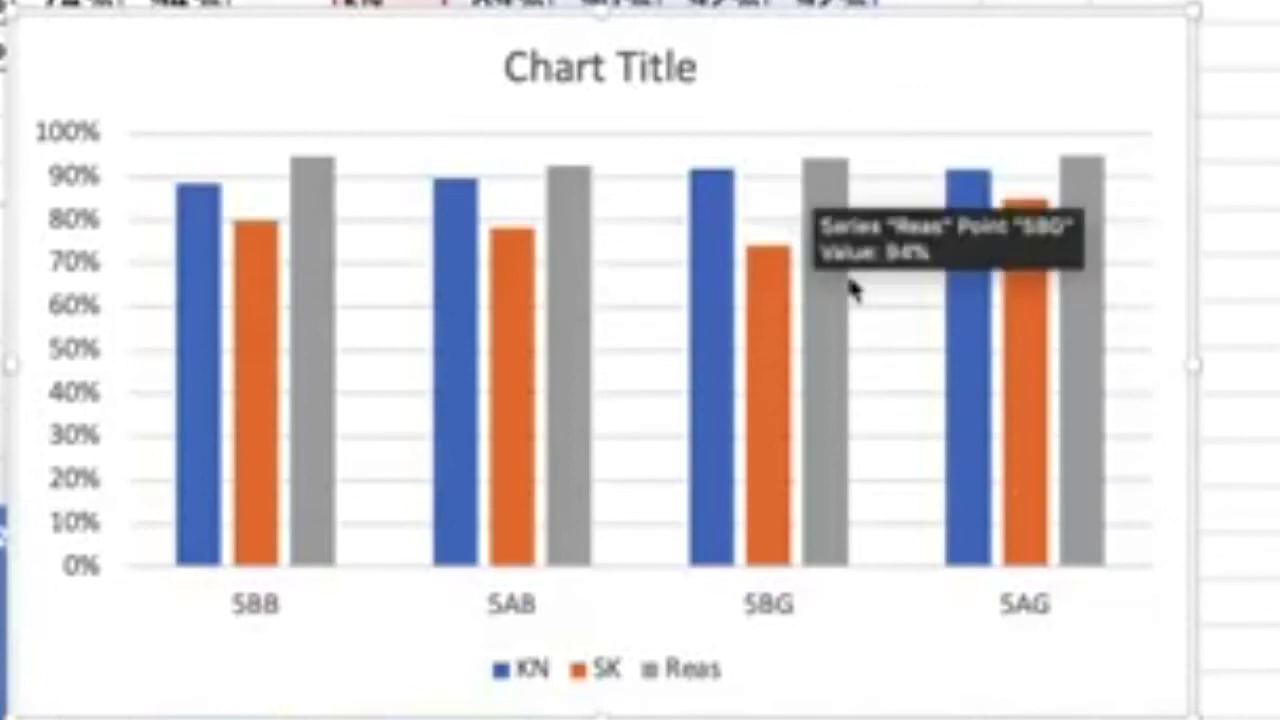
drag(1100, 106, 934, 317)
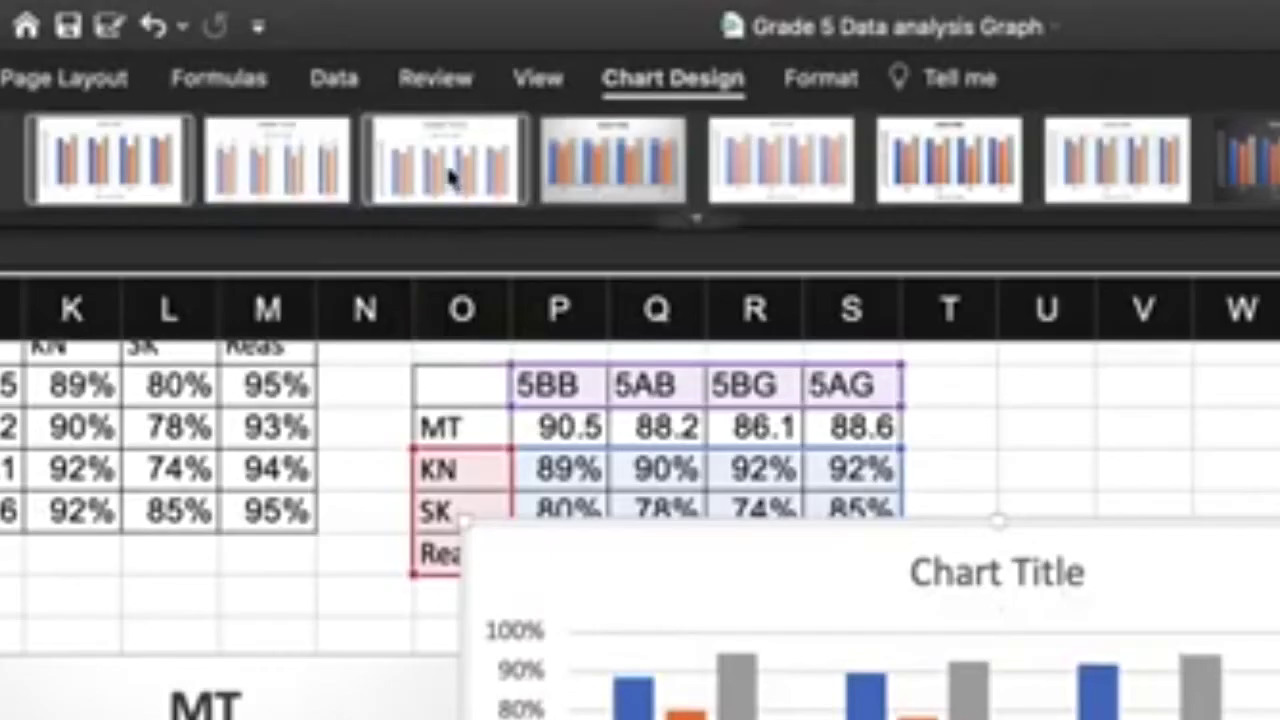
Apply a chart style with data labels and a Chart Title to the KN/SK/Reas chart.
click(413, 86)
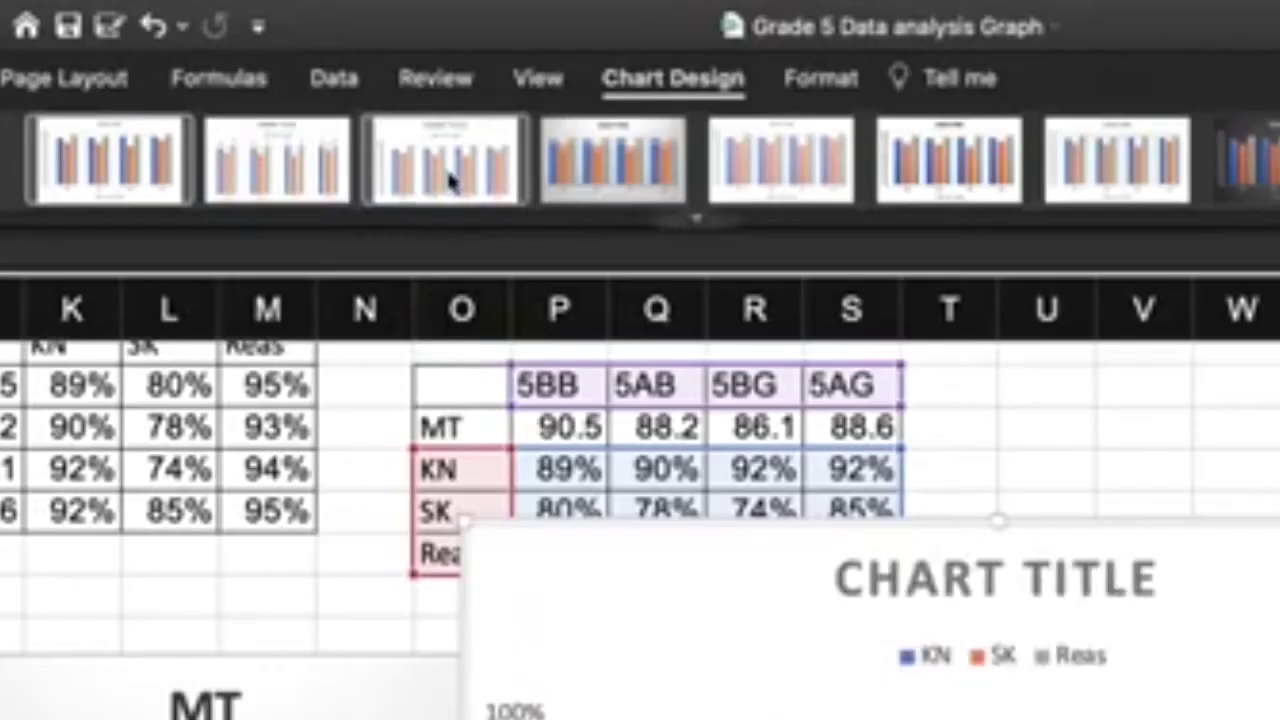
click(300, 165)
click(96, 168)
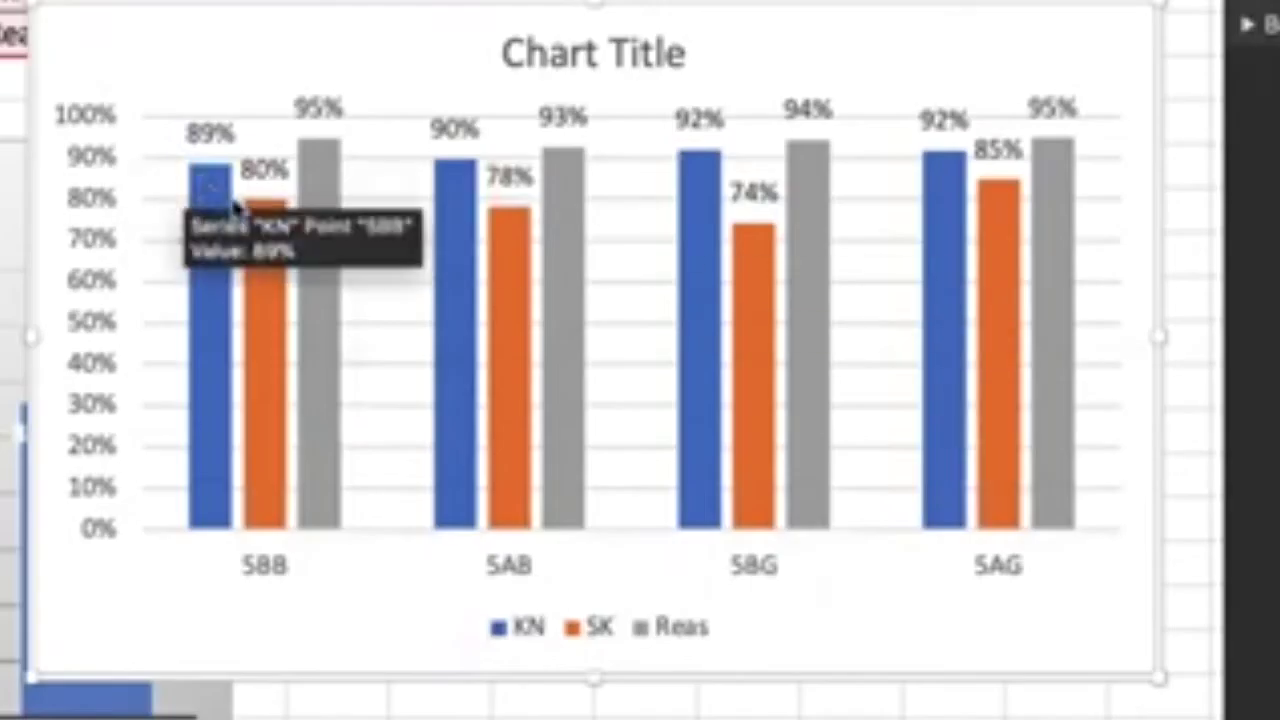
Select the KN bars for 5AB, 5BG and 5AG, then shrink the chart from its corner.
click(511, 372)
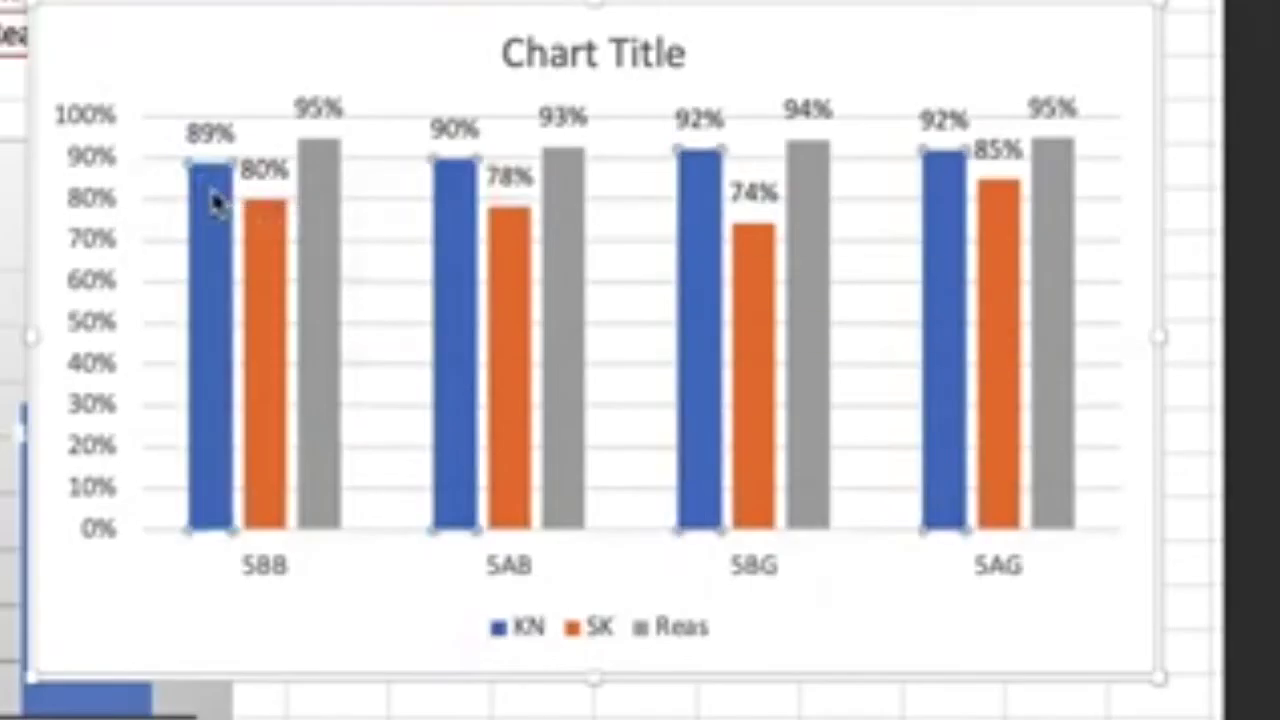
mouse_move(215, 203)
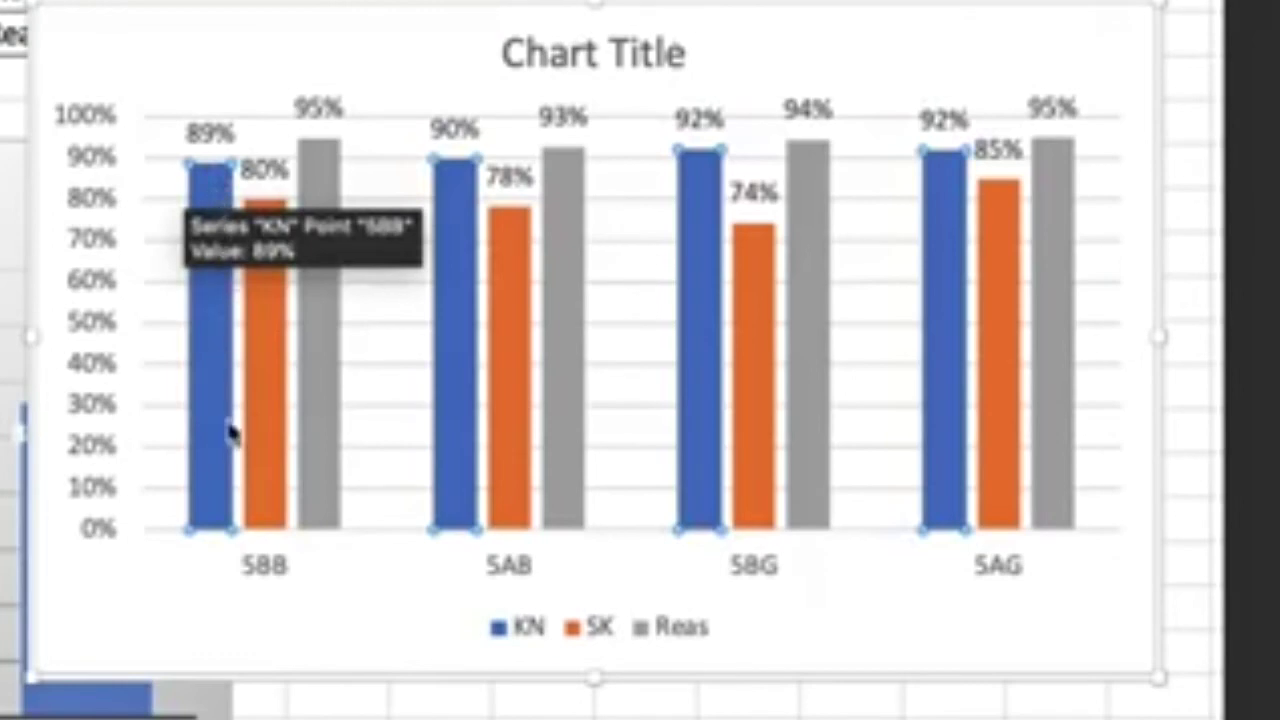
click(463, 373)
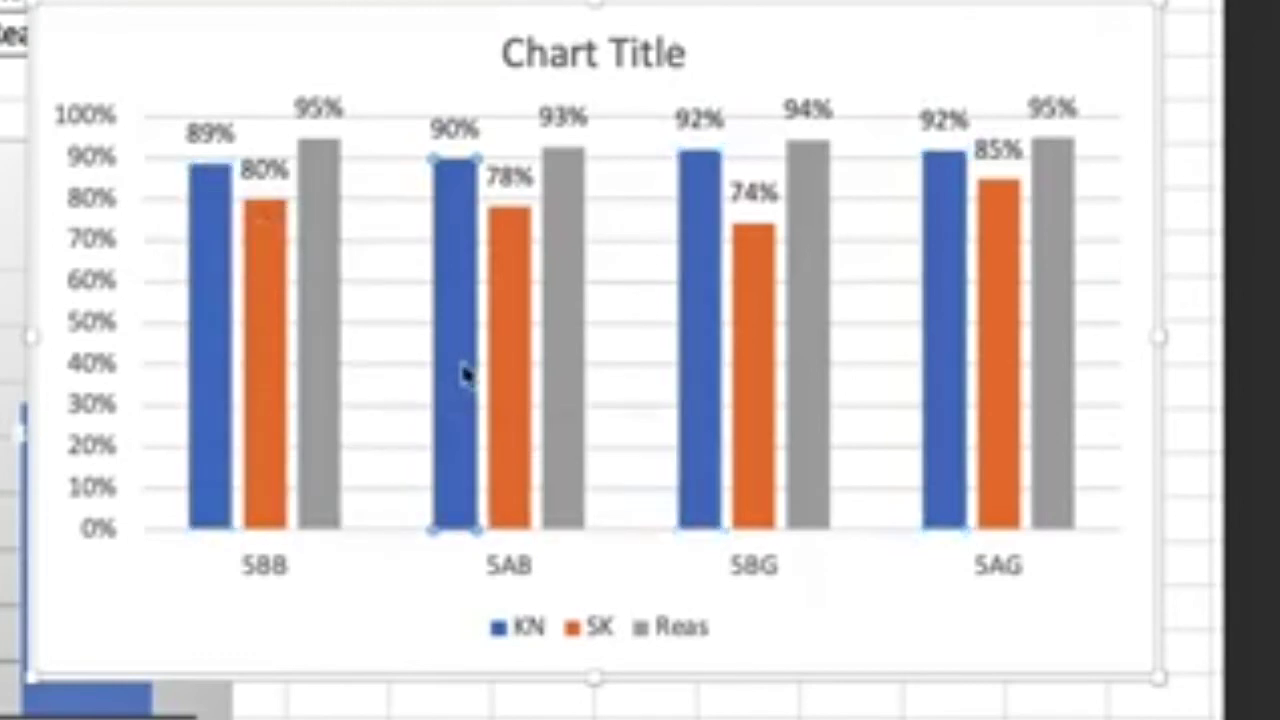
click(700, 363)
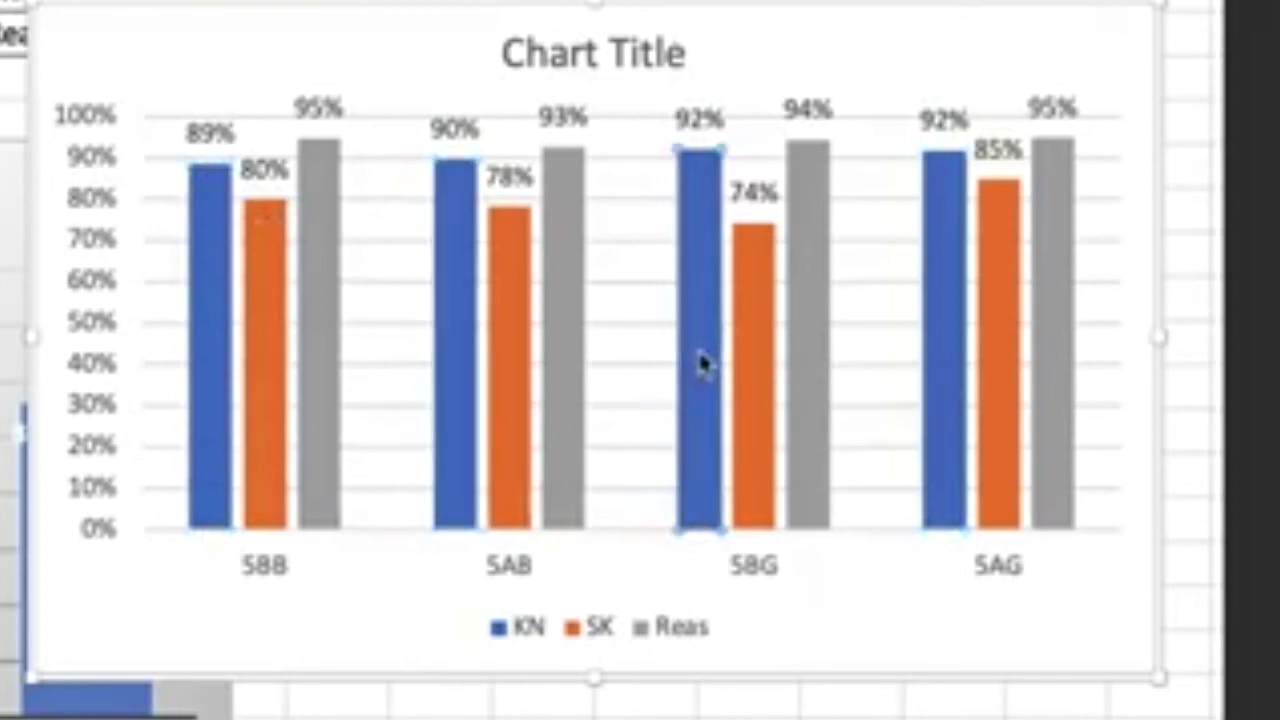
mouse_move(699, 356)
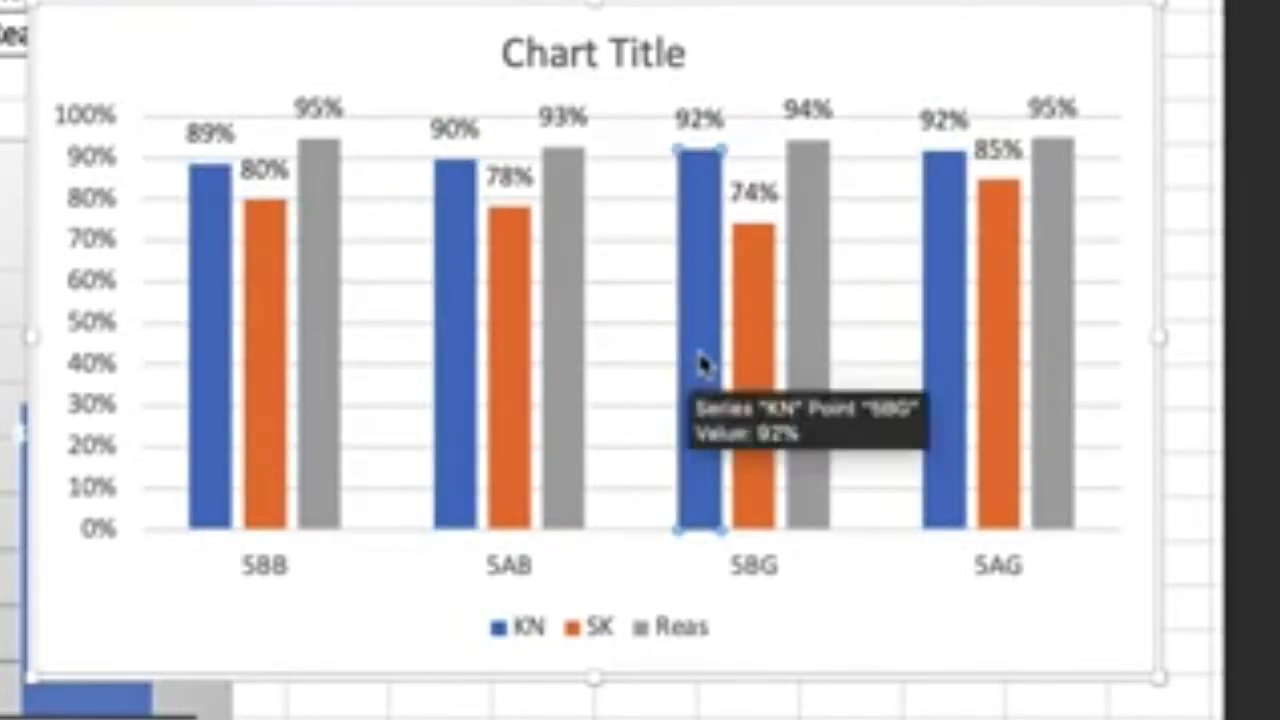
click(941, 312)
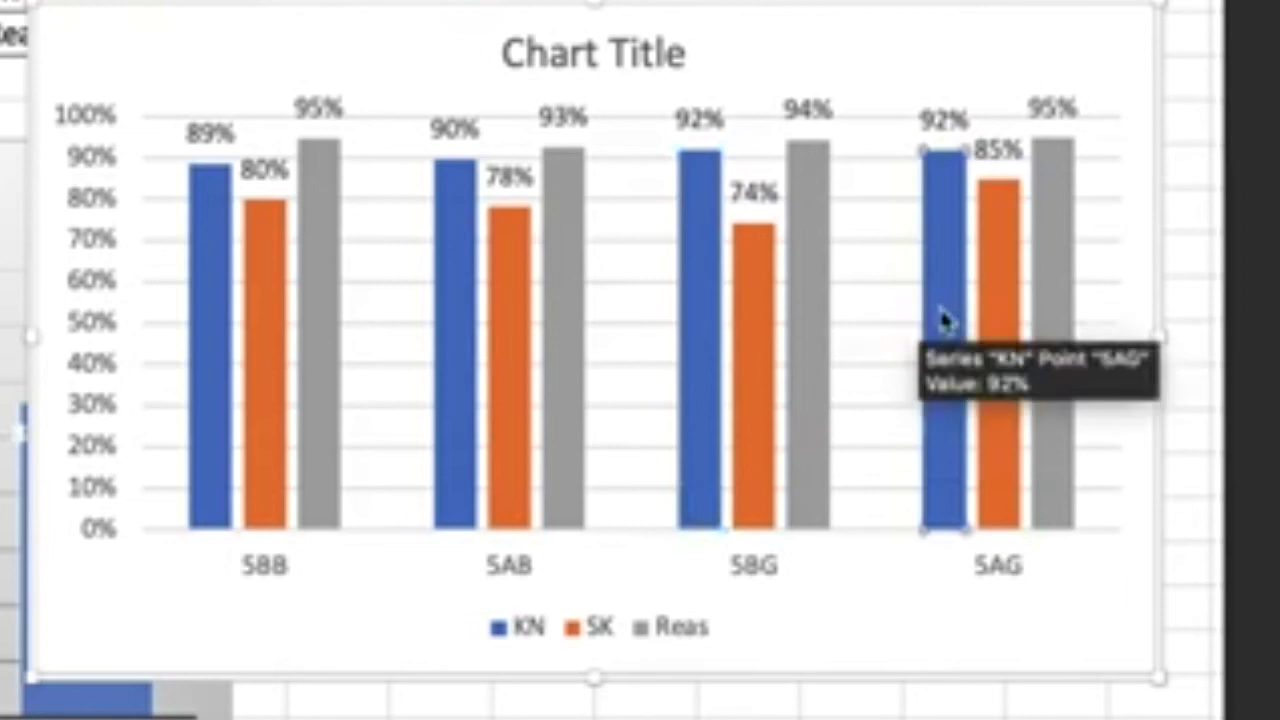
mouse_move(484, 489)
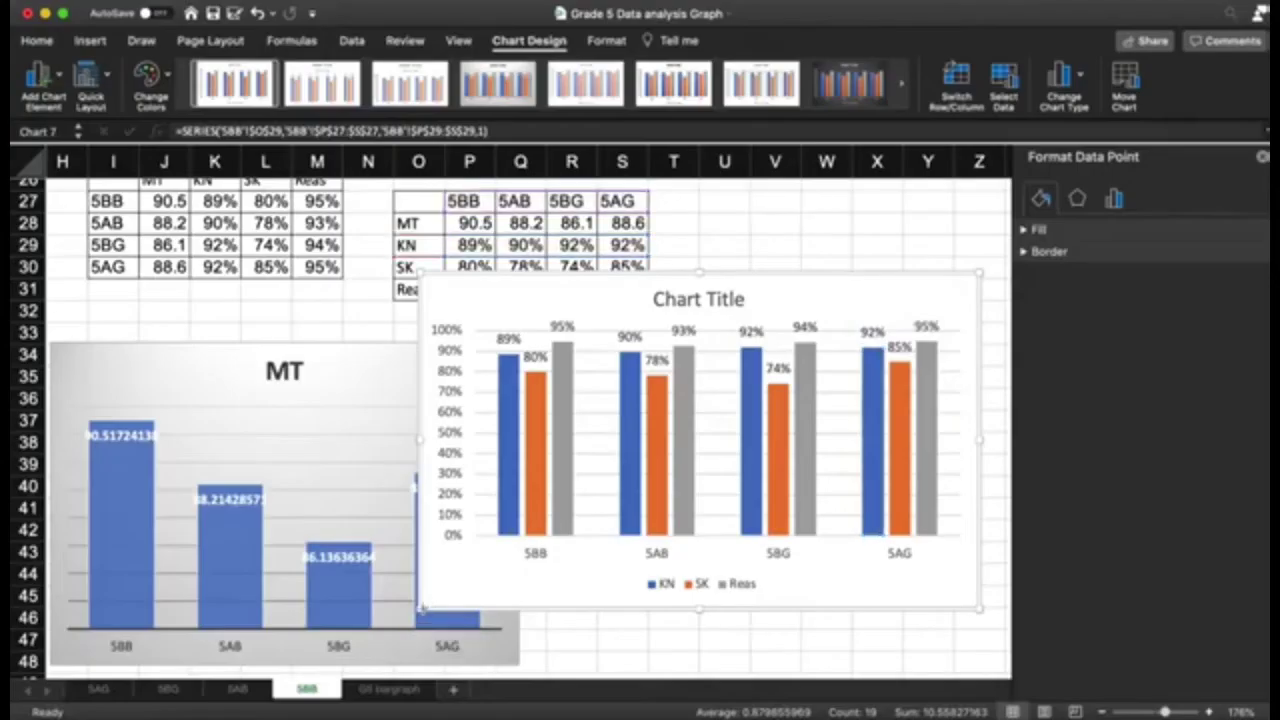
drag(421, 606, 592, 535)
Move the KN/SK/Reas chart below the transposed table and enlarge it down to row 48.
drag(906, 286, 904, 359)
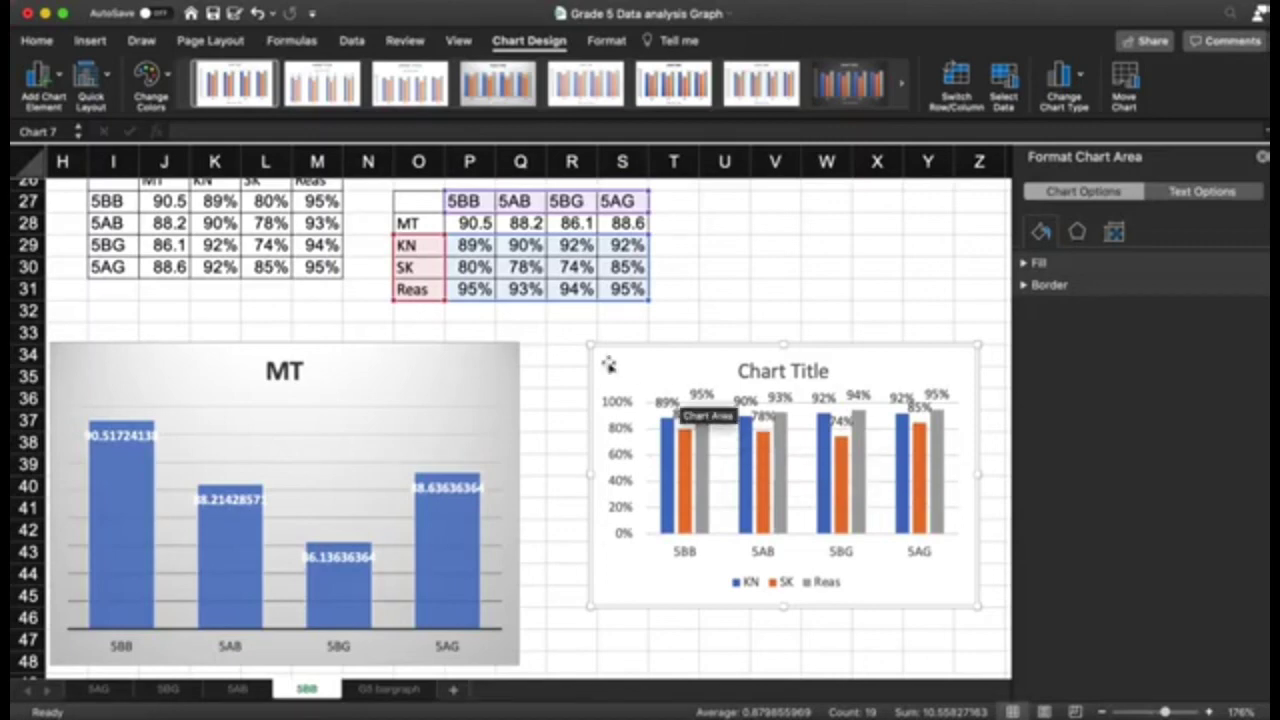
drag(588, 345, 546, 332)
scroll(716, 428, down, 5)
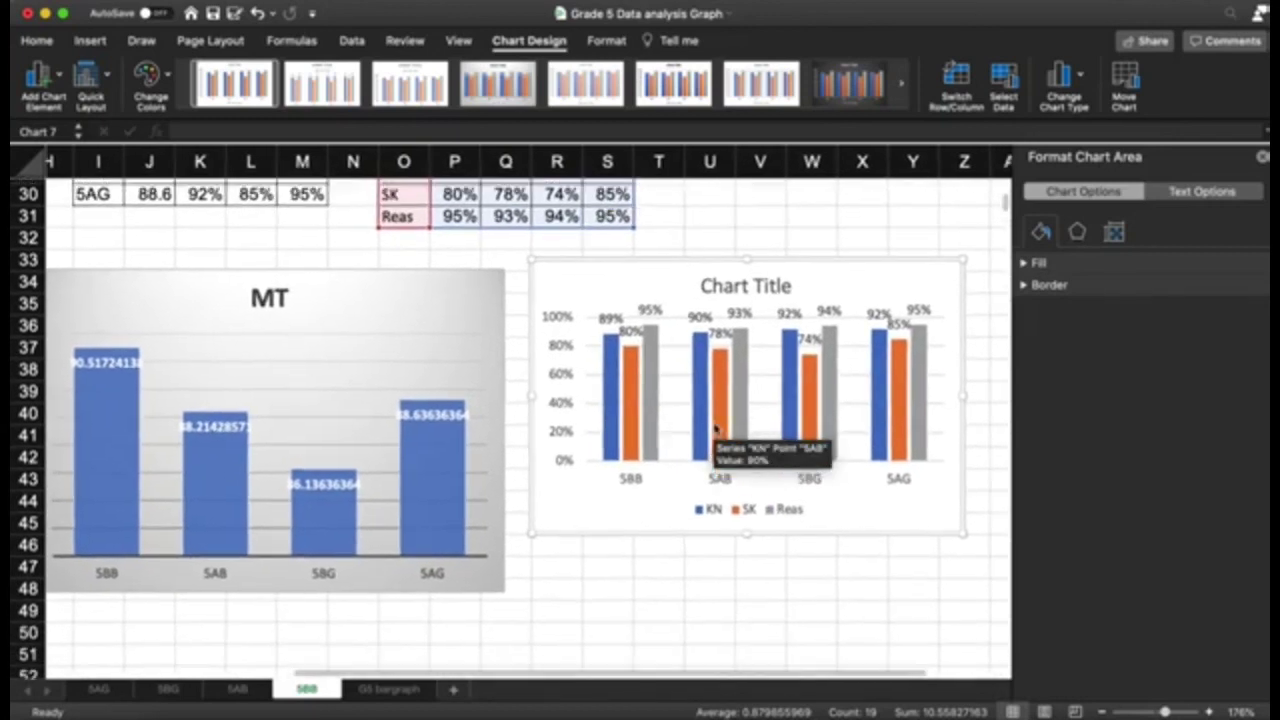
drag(761, 470, 766, 518)
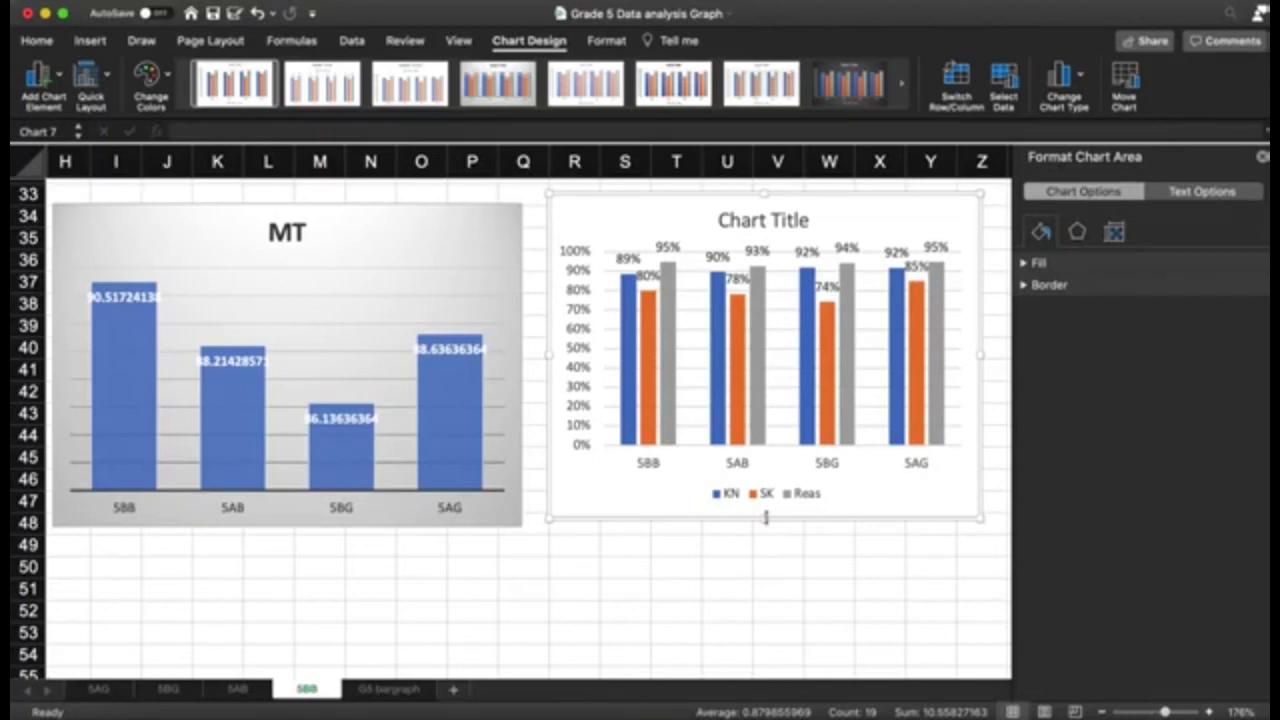
scroll(765, 517, up, 5)
scroll(767, 519, left, 1)
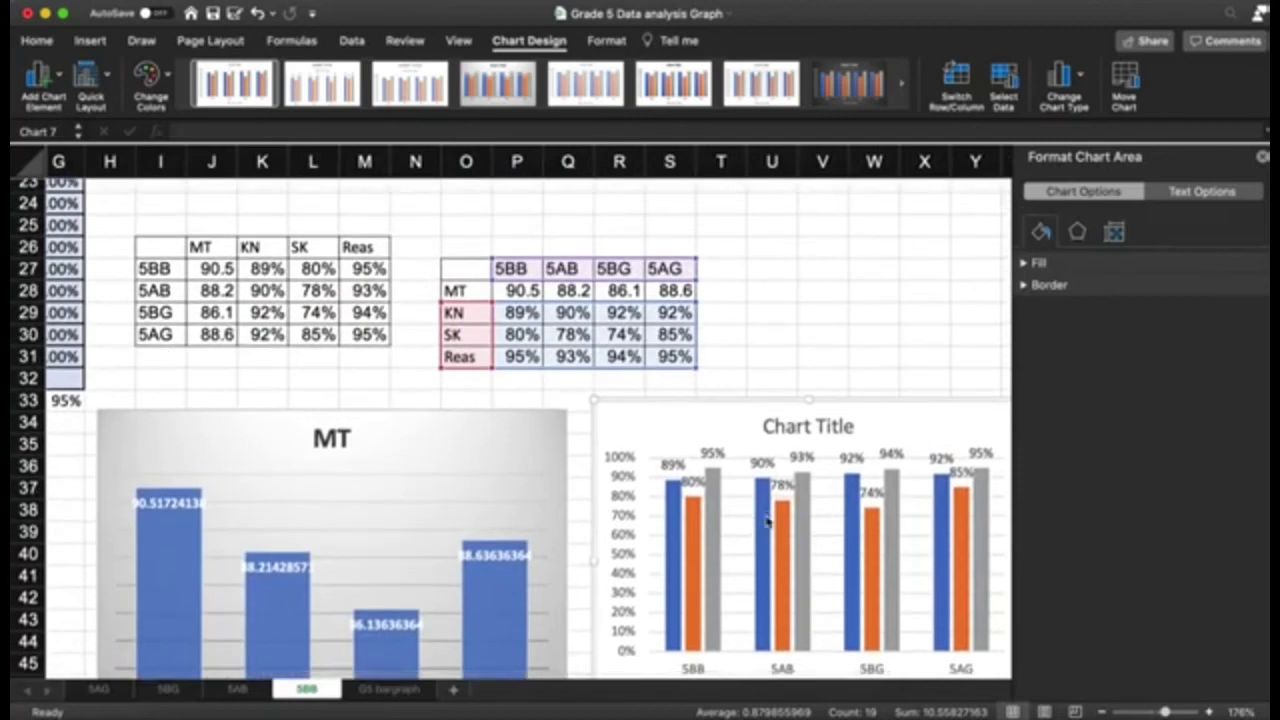
scroll(767, 520, down, 4)
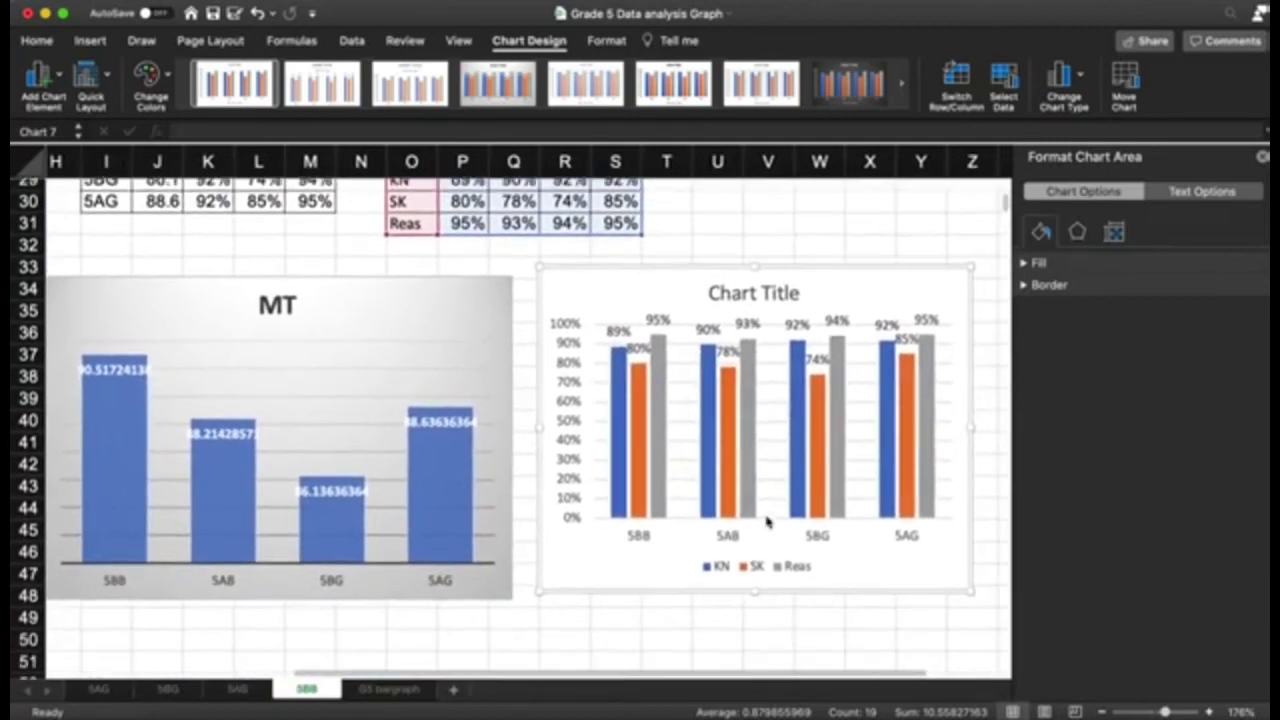